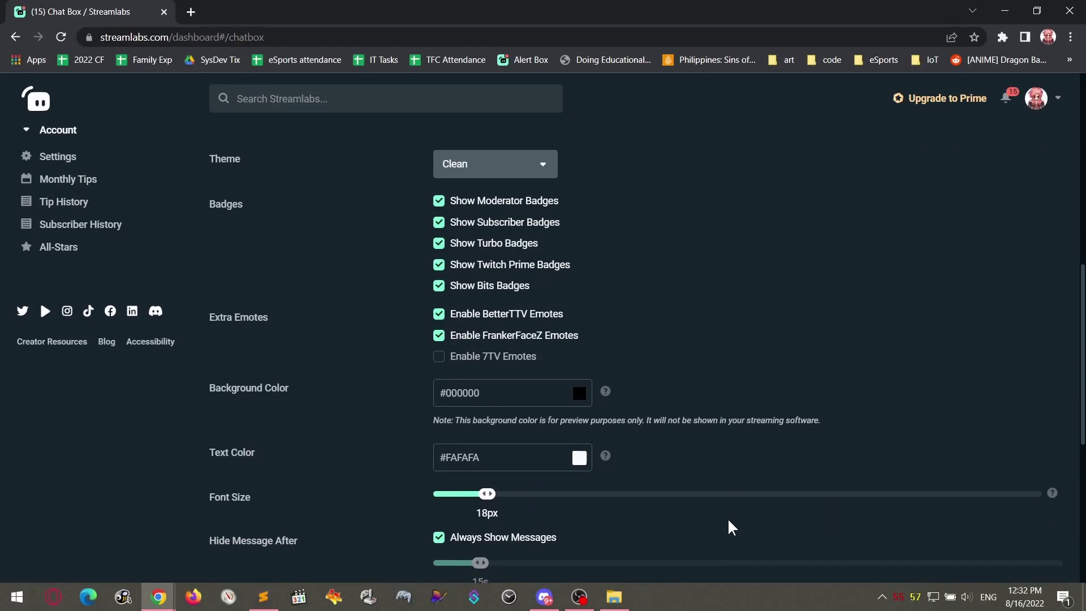
{"action": "scroll", "coordinate": [728, 518], "scroll_direction": "down", "scroll_amount": 3}
{"action": "scroll", "coordinate": [727, 518], "scroll_direction": "down", "scroll_amount": 3}
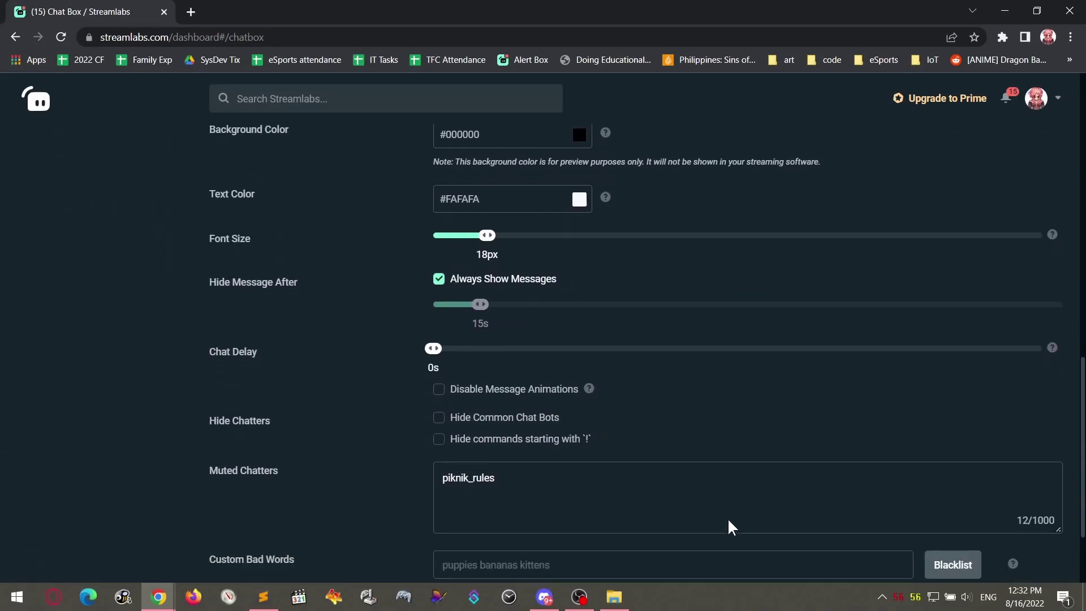
{"action": "scroll", "coordinate": [728, 518], "scroll_direction": "down", "scroll_amount": 1}
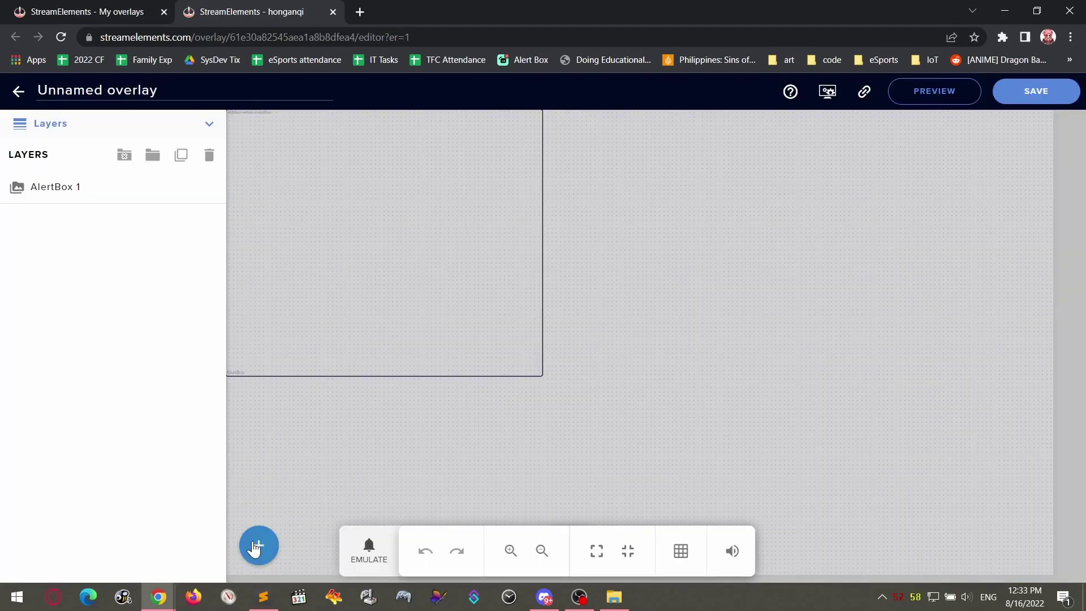
Add the 'Your stream's chat' widget from the Stream Tools list to the overlay.
{"action": "left_click", "coordinate": [259, 545]}
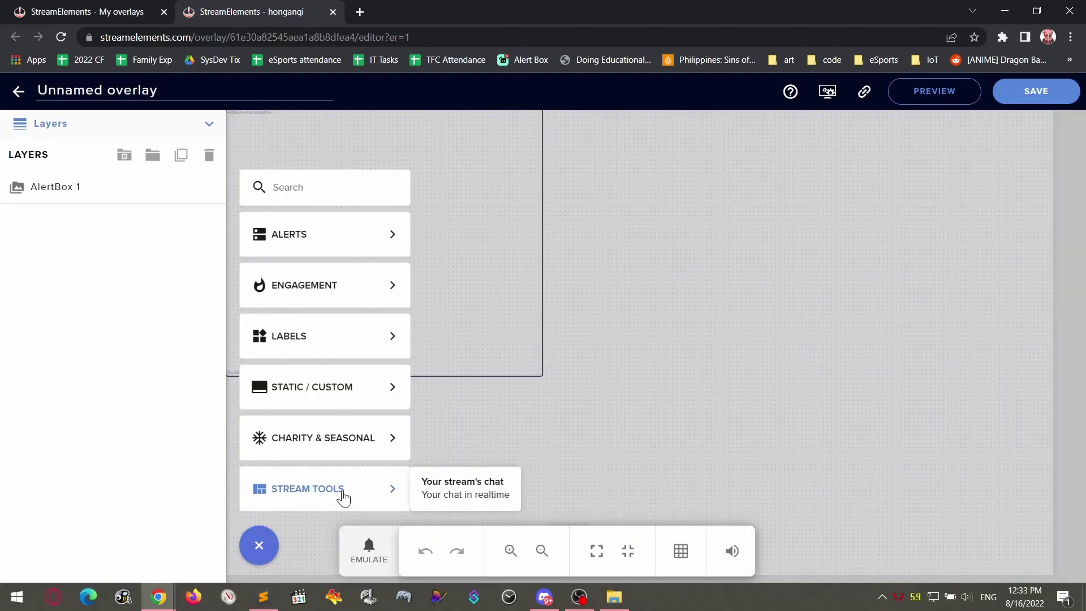
{"action": "left_click", "coordinate": [456, 495]}
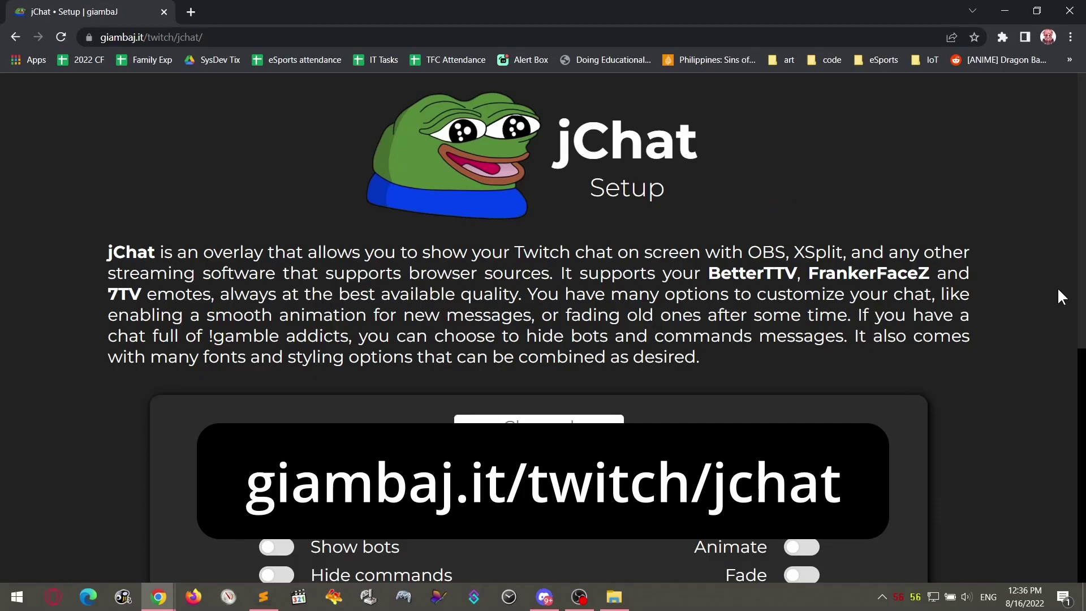
{"action": "scroll", "coordinate": [1058, 287], "scroll_direction": "down", "scroll_amount": 2}
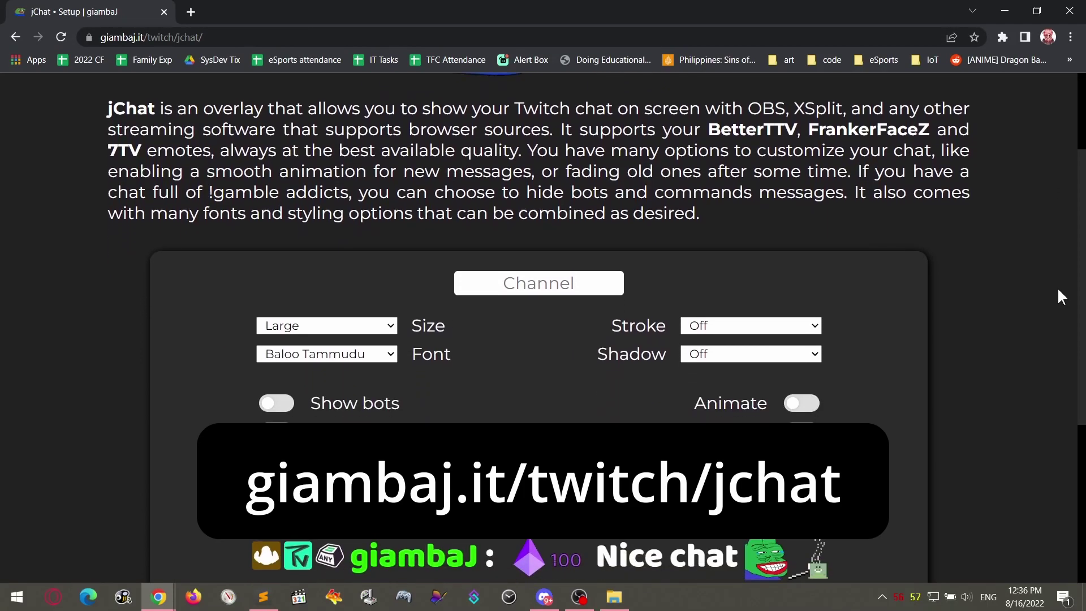
{"action": "scroll", "coordinate": [1057, 288], "scroll_direction": "up", "scroll_amount": 2}
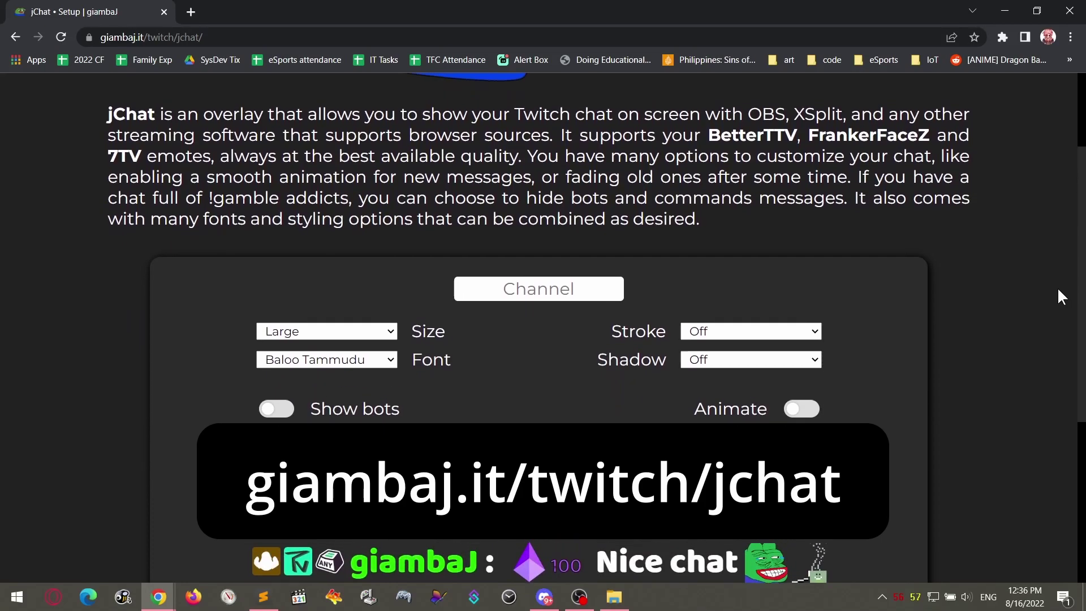
{"action": "scroll", "coordinate": [1058, 288], "scroll_direction": "up", "scroll_amount": 2}
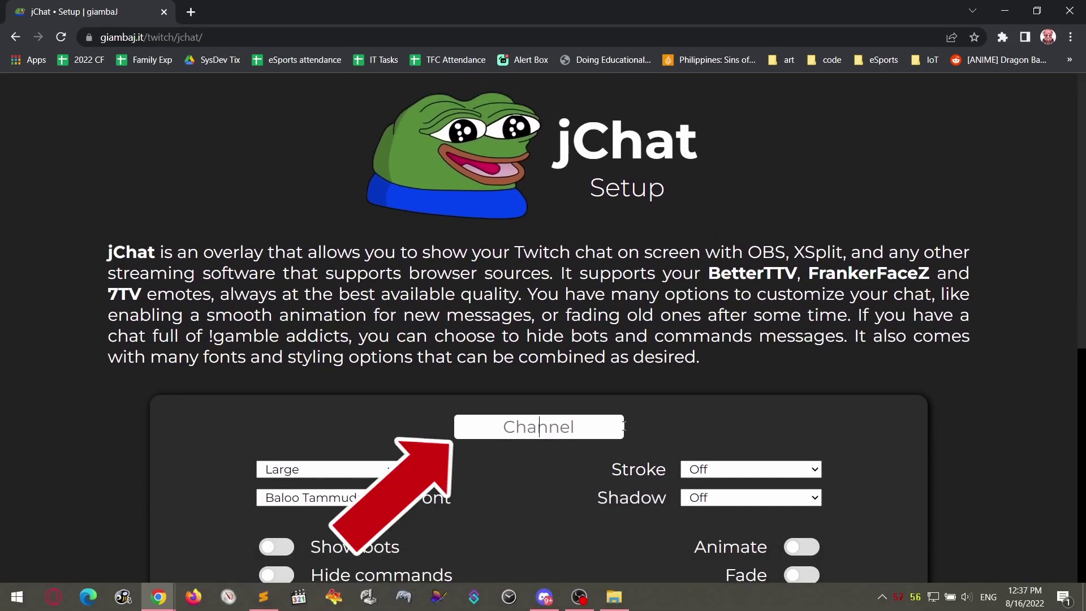
{"action": "scroll", "coordinate": [543, 424], "scroll_direction": "down", "scroll_amount": 3}
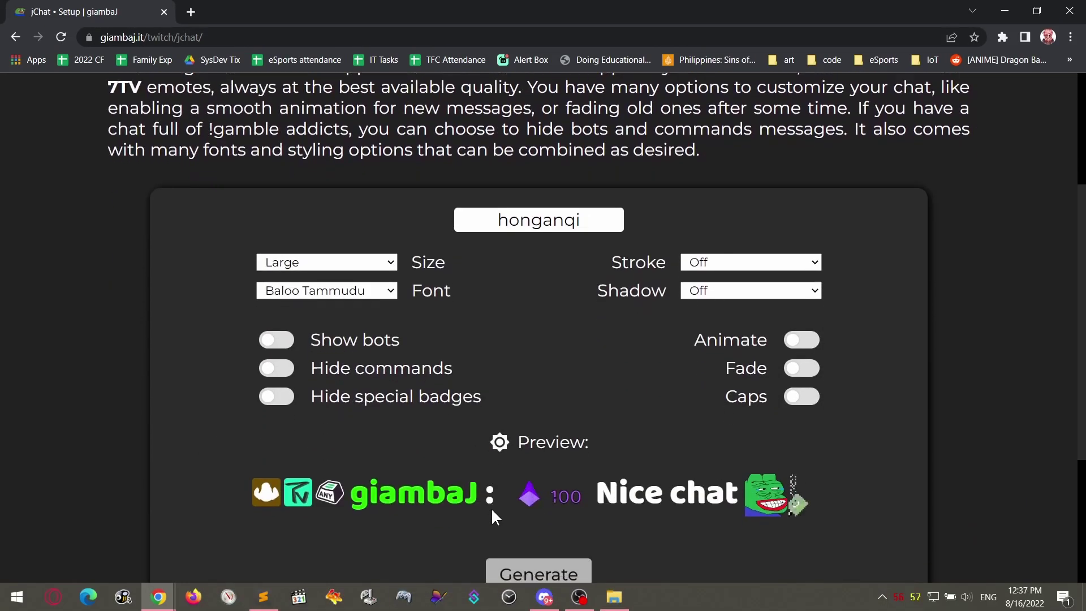
Generate the jChat browser-source link for the channel honganqi.
{"action": "left_click", "coordinate": [540, 571]}
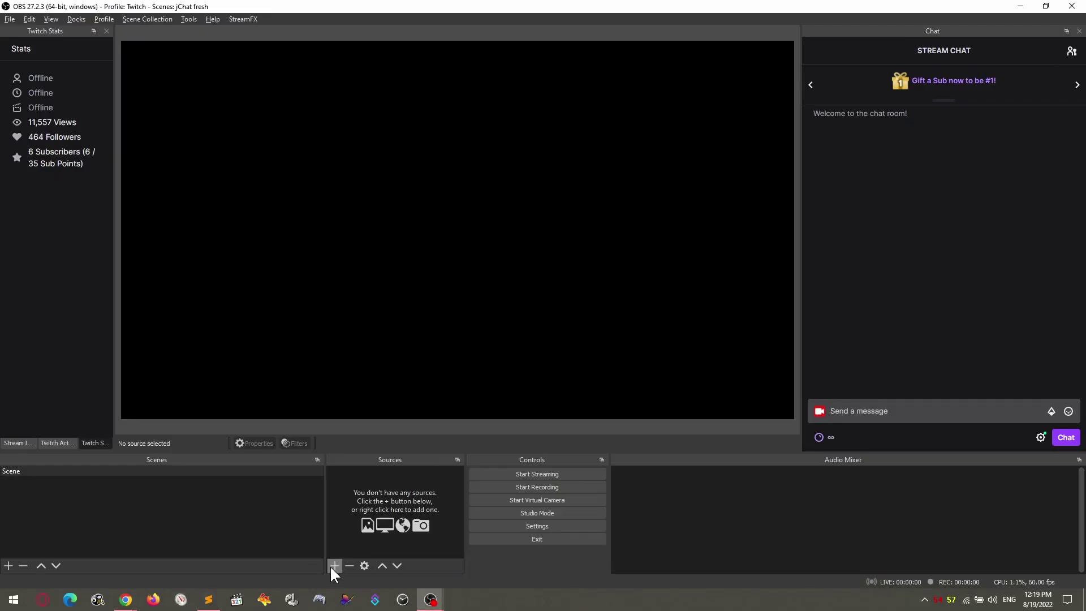
Add a Browser source named chat pointing at the generated jChat URL.
{"action": "left_click", "coordinate": [333, 566]}
{"action": "left_click", "coordinate": [400, 334]}
{"action": "type", "text": "chat"}
{"action": "key", "text": "Return"}
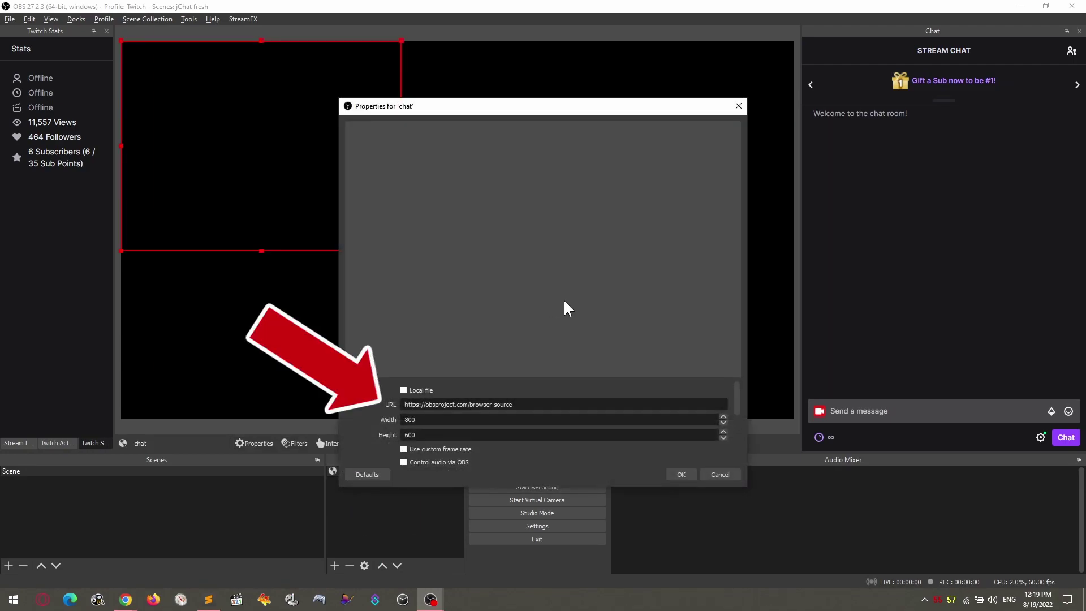
{"action": "double_click", "coordinate": [507, 404]}
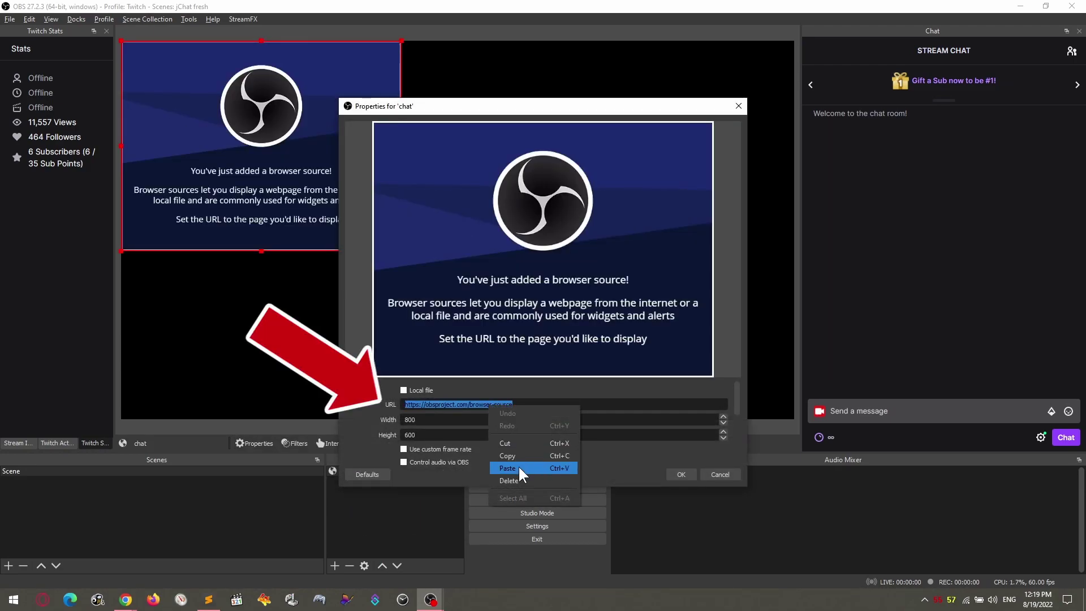
{"action": "left_click", "coordinate": [508, 468]}
{"action": "left_click", "coordinate": [679, 477]}
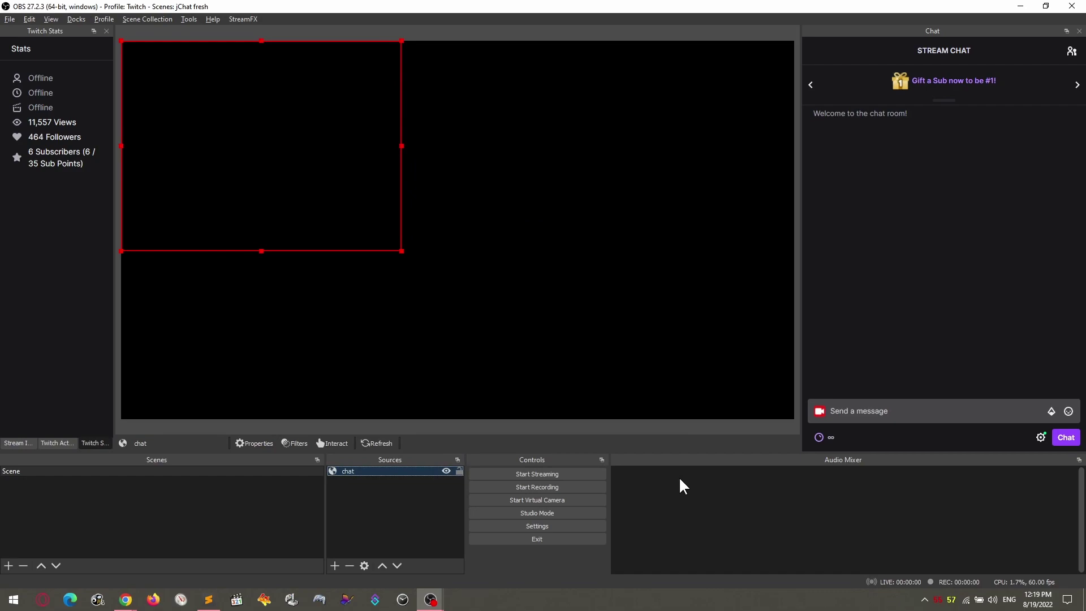
Send the chat messages 'testing' and 'helllo' to check they appear on the overlay.
{"action": "left_click", "coordinate": [934, 410]}
{"action": "type", "text": "testing"}
{"action": "key", "text": "Return"}
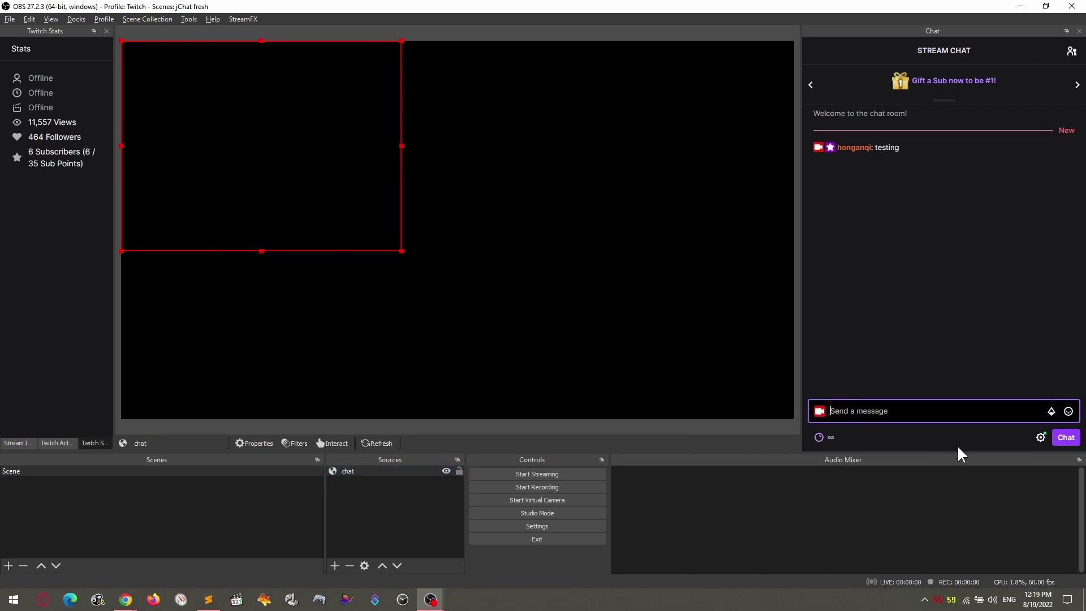
{"action": "type", "text": "helllo"}
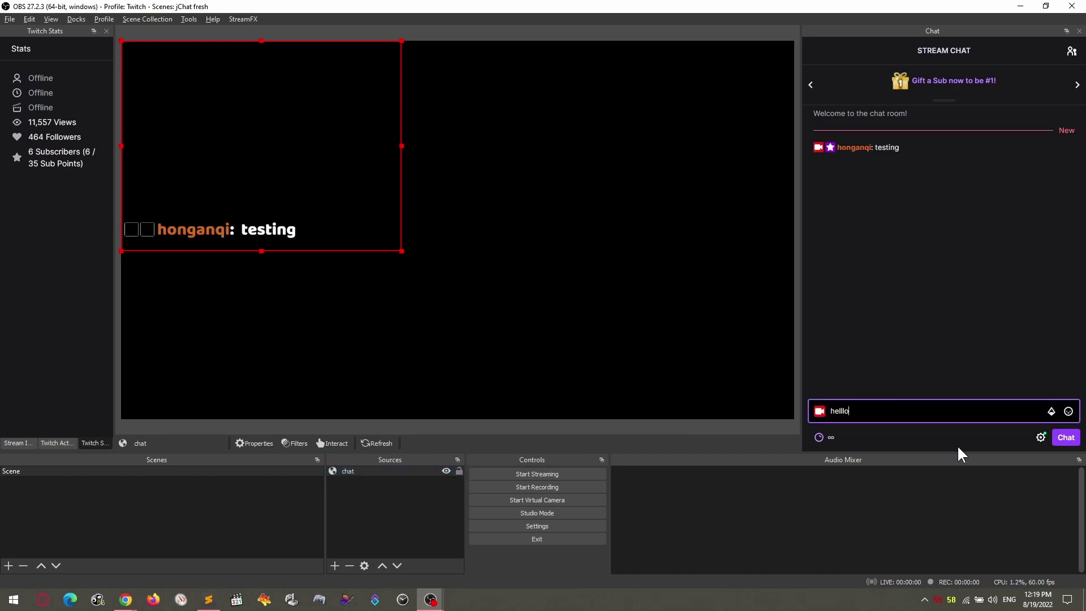
{"action": "key", "text": "Return"}
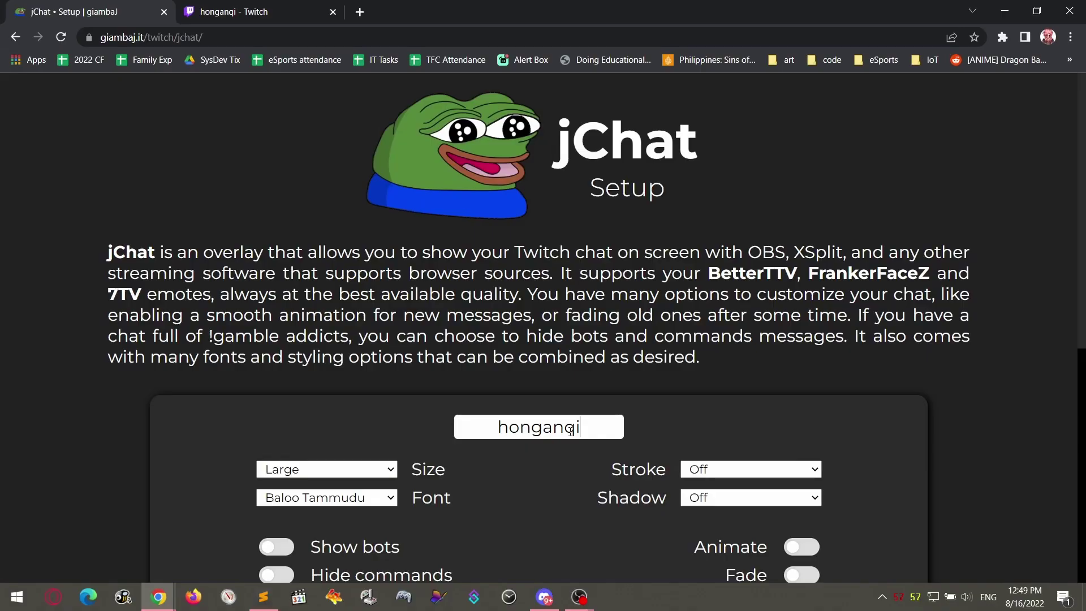
{"action": "scroll", "coordinate": [418, 347], "scroll_direction": "down", "scroll_amount": 3}
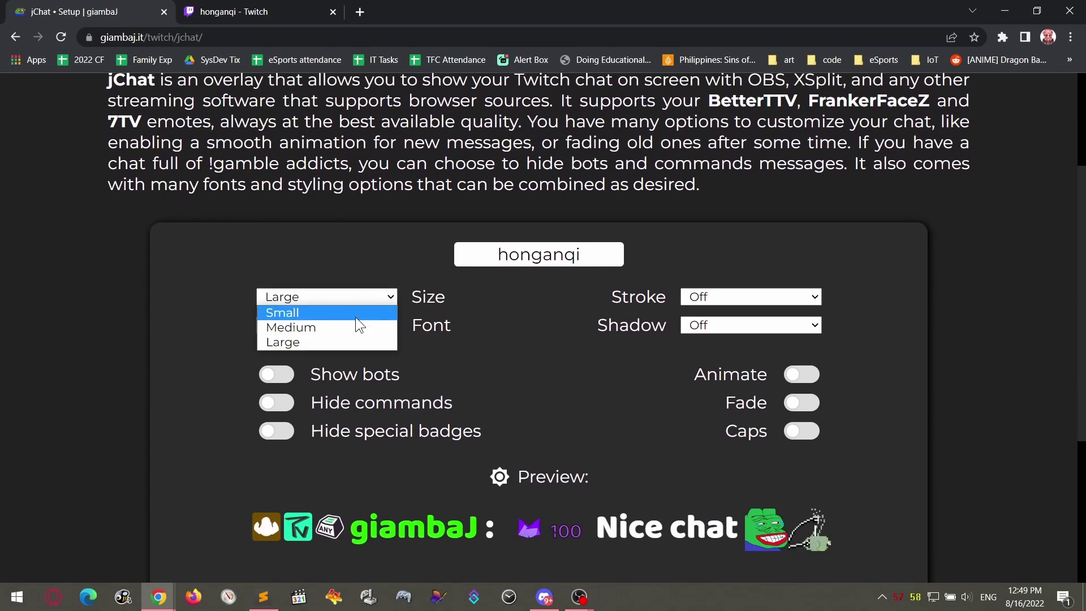
Set the chat size to Medium and preview the Noto Sans, Source Code Pro and Indie Flower fonts.
{"action": "left_click", "coordinate": [354, 328]}
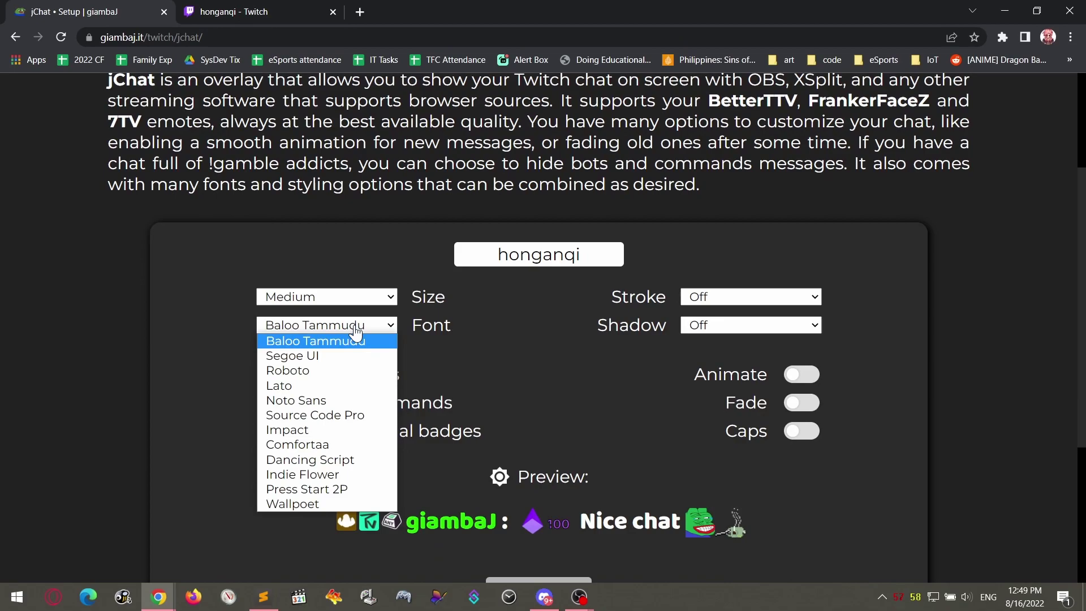
{"action": "left_click", "coordinate": [330, 401]}
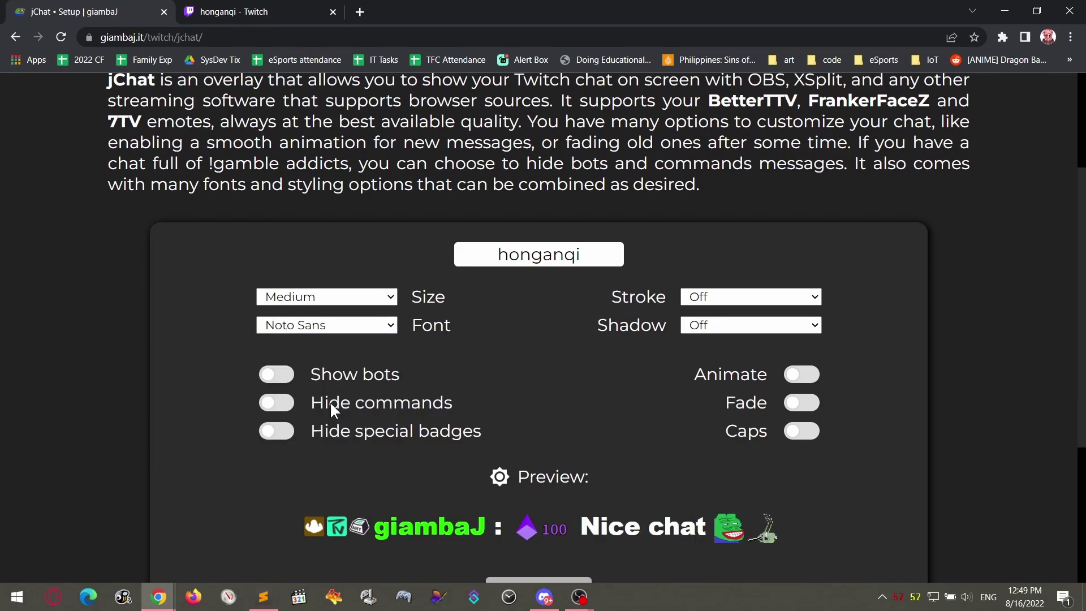
{"action": "left_click", "coordinate": [362, 328]}
{"action": "left_click", "coordinate": [339, 419]}
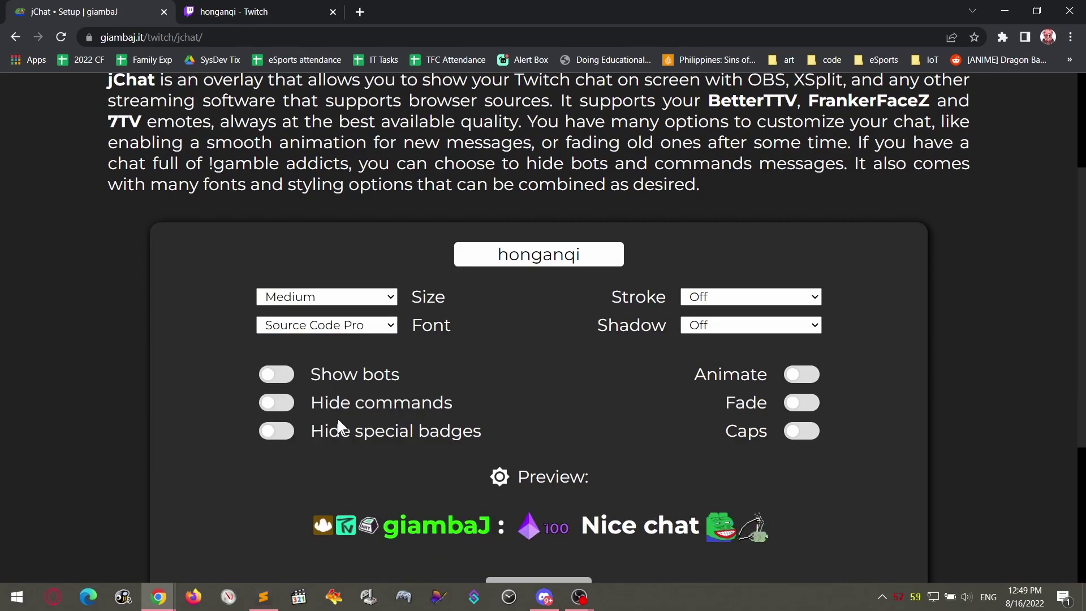
{"action": "left_click", "coordinate": [370, 328]}
{"action": "left_click", "coordinate": [340, 472]}
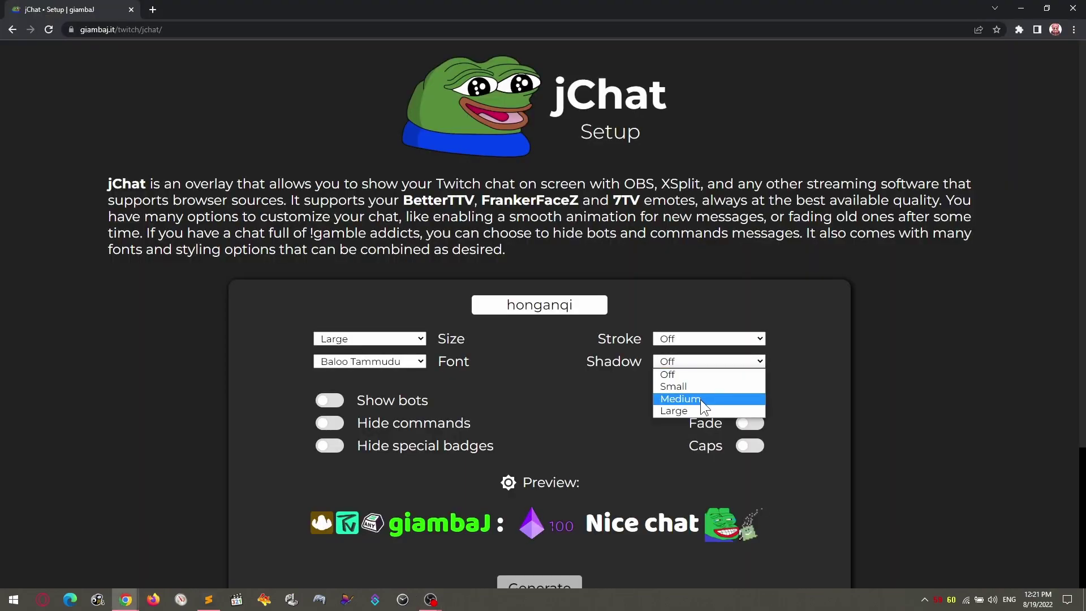
Give the chat a small shadow, keep Medium size and generate the updated overlay link.
{"action": "left_click", "coordinate": [700, 386]}
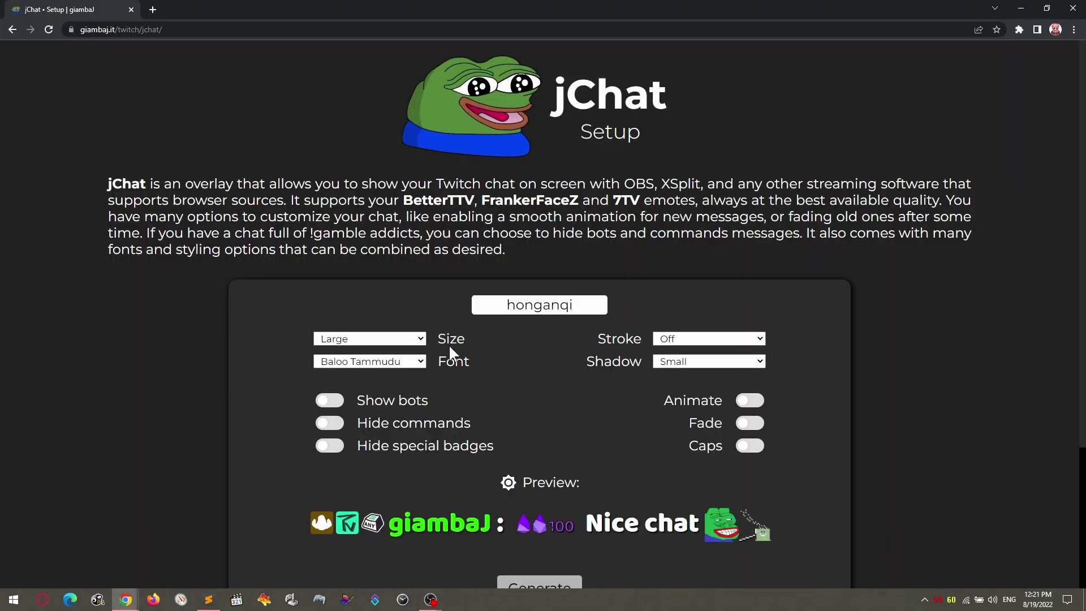
{"action": "left_click", "coordinate": [416, 339]}
{"action": "left_click", "coordinate": [348, 362]}
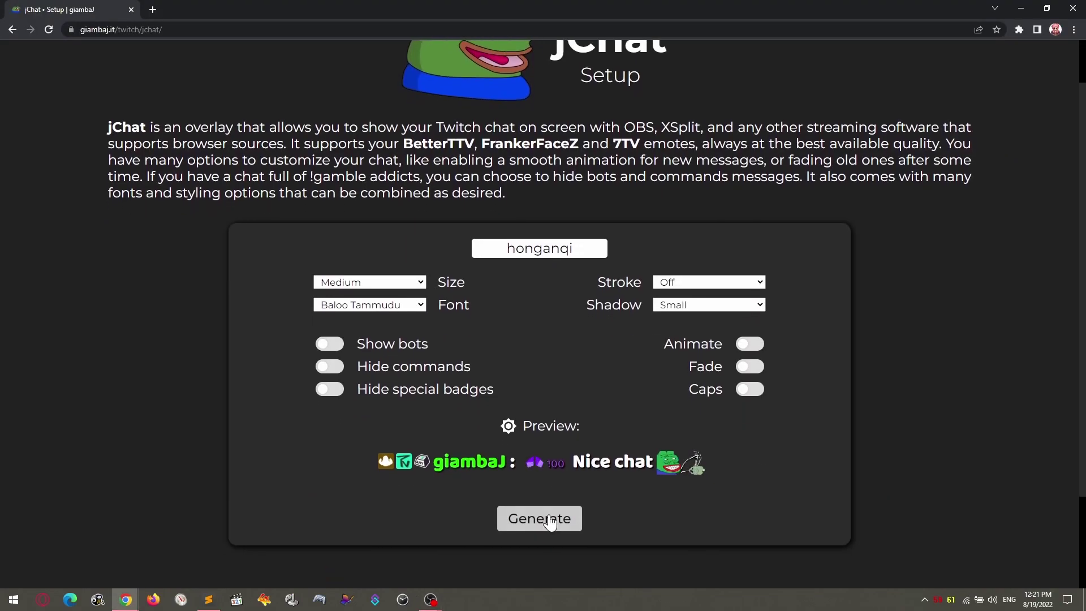
{"action": "left_click", "coordinate": [539, 575]}
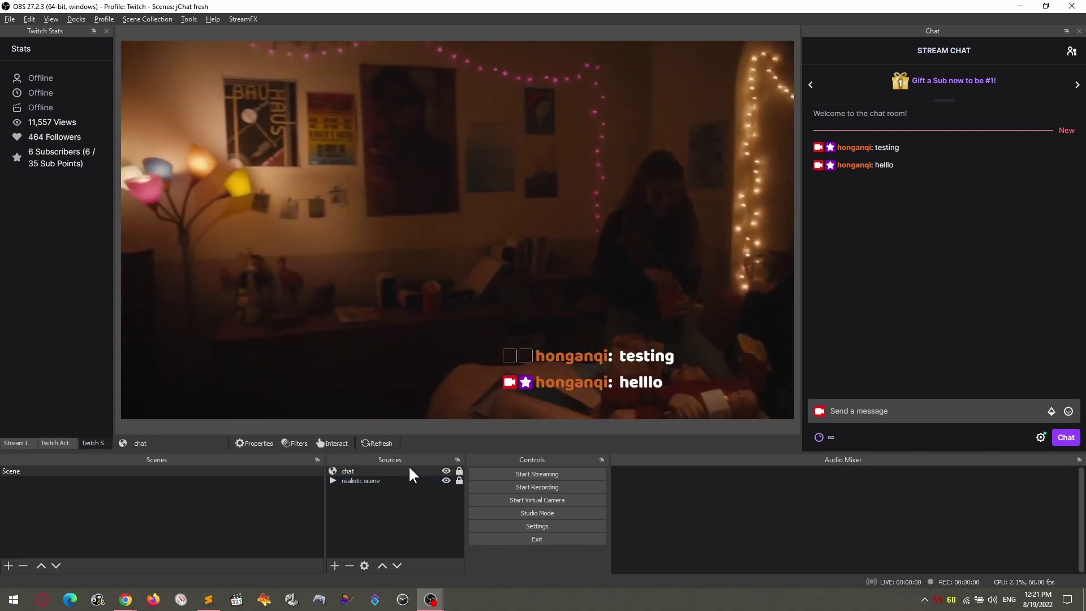
Replace the chat source's URL with the new jChat address.
{"action": "double_click", "coordinate": [409, 468]}
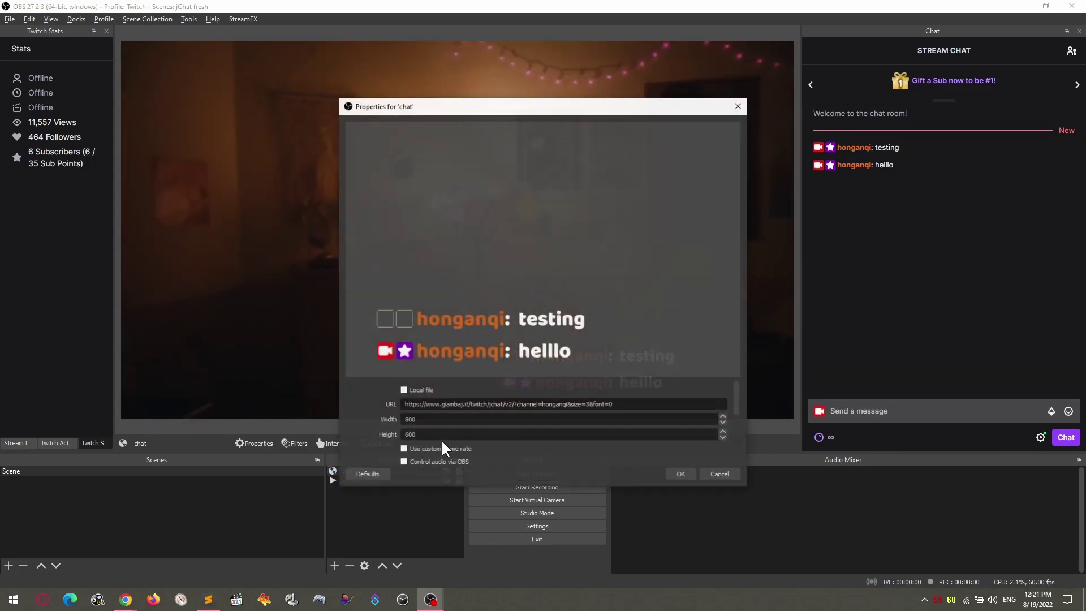
{"action": "right_click", "coordinate": [560, 404]}
{"action": "left_click", "coordinate": [604, 465]}
{"action": "left_click", "coordinate": [668, 470]}
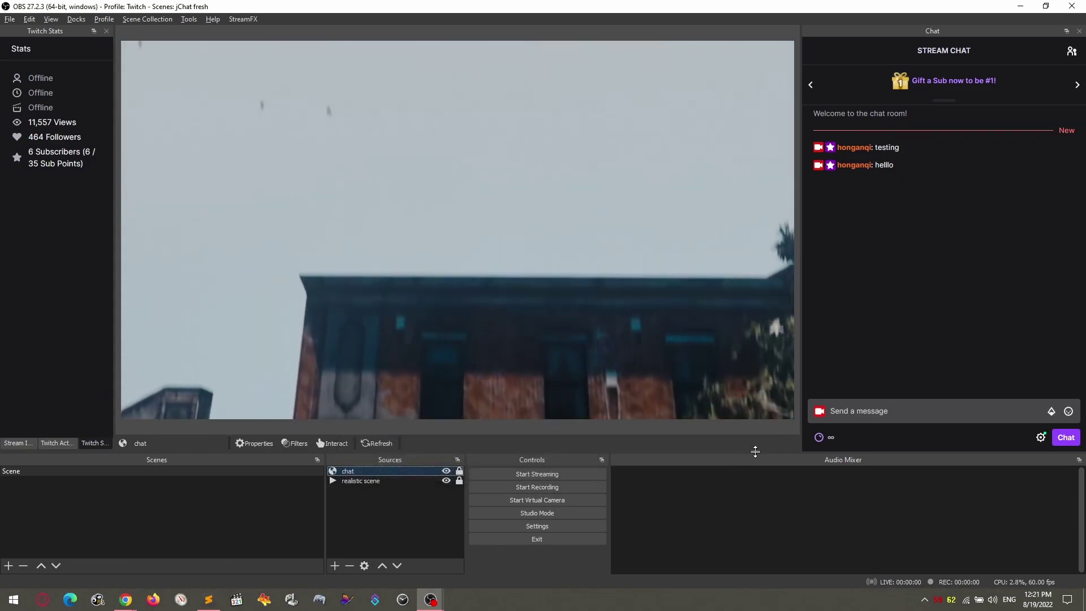
Send the chat messages 'testing again', 'hello here' and 'there' to check the overlay.
{"action": "left_click", "coordinate": [874, 411]}
{"action": "type", "text": "test"}
{"action": "key", "text": "Return"}
{"action": "type", "text": "testing again"}
{"action": "key", "text": "Return"}
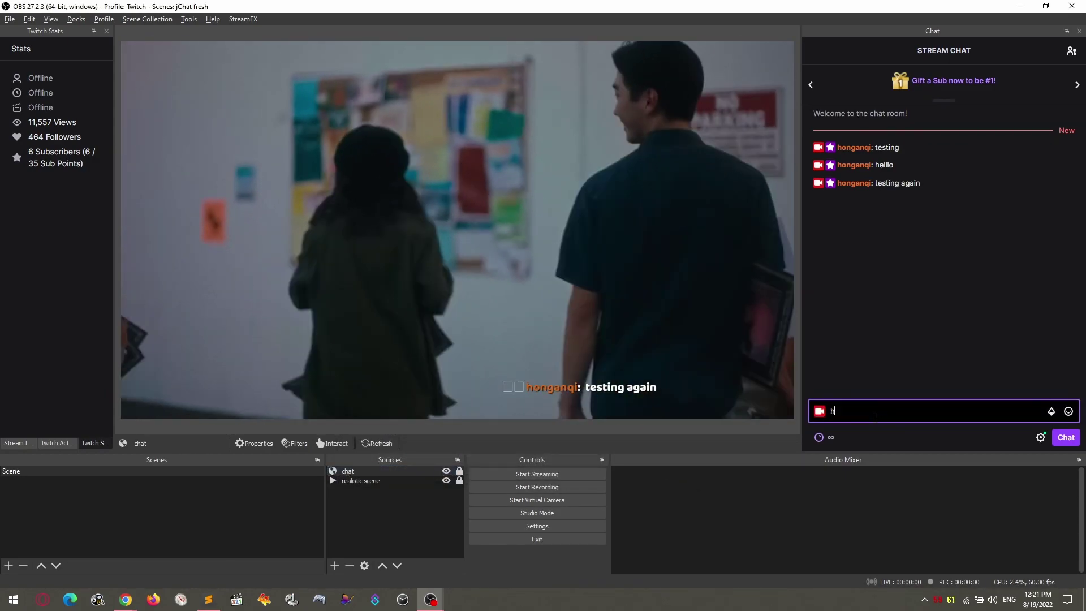
{"action": "type", "text": "hello here"}
{"action": "key", "text": "Return"}
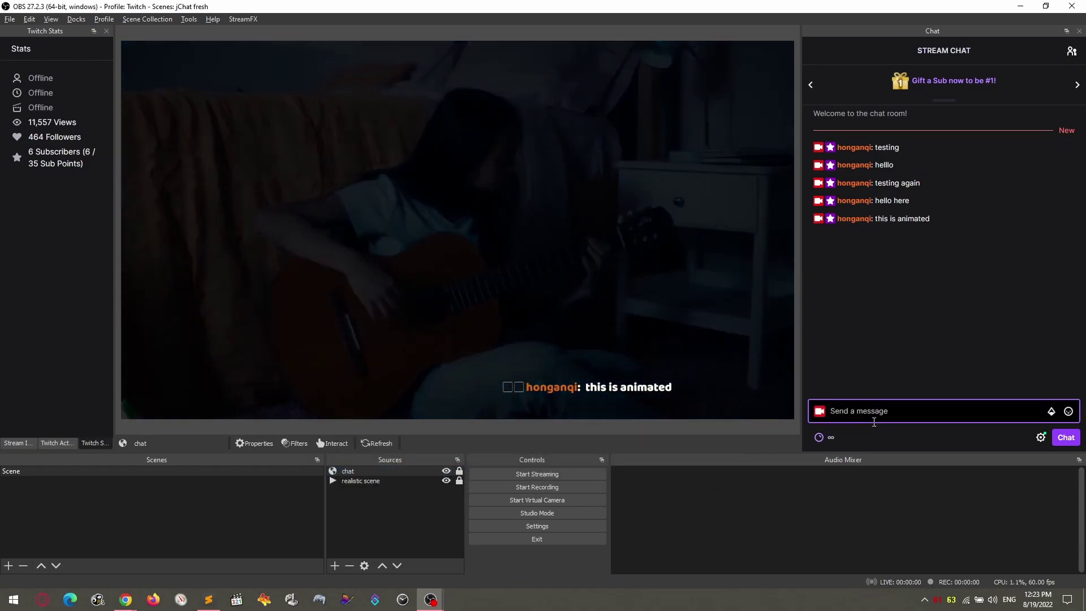
{"action": "type", "text": "really?"}
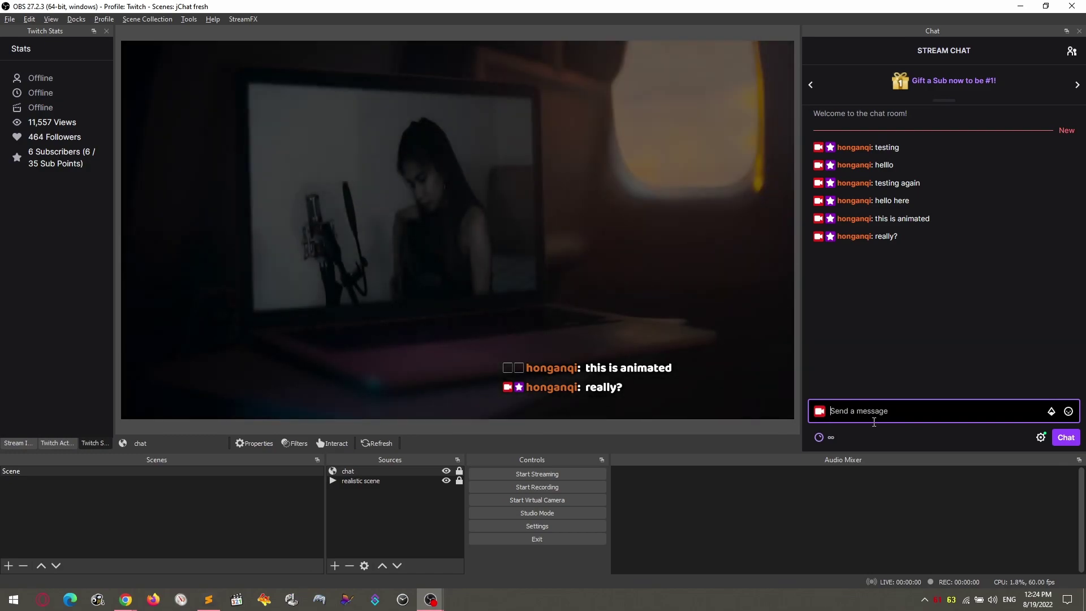
{"action": "type", "text": "there"}
{"action": "key", "text": "Return"}
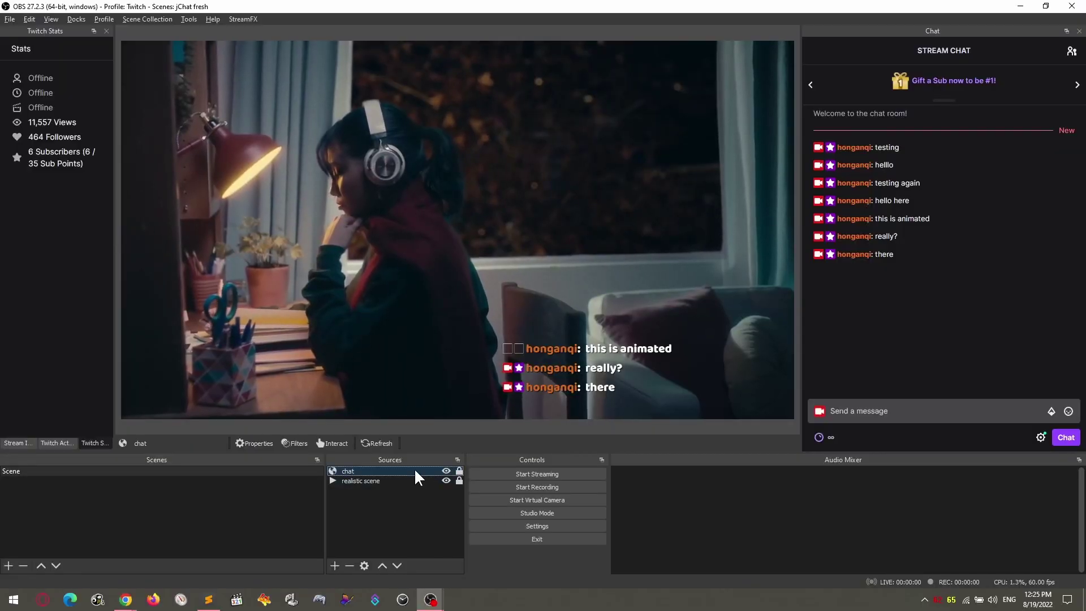
Point the chat source at the new jChat address with fade=5.
{"action": "double_click", "coordinate": [414, 473]}
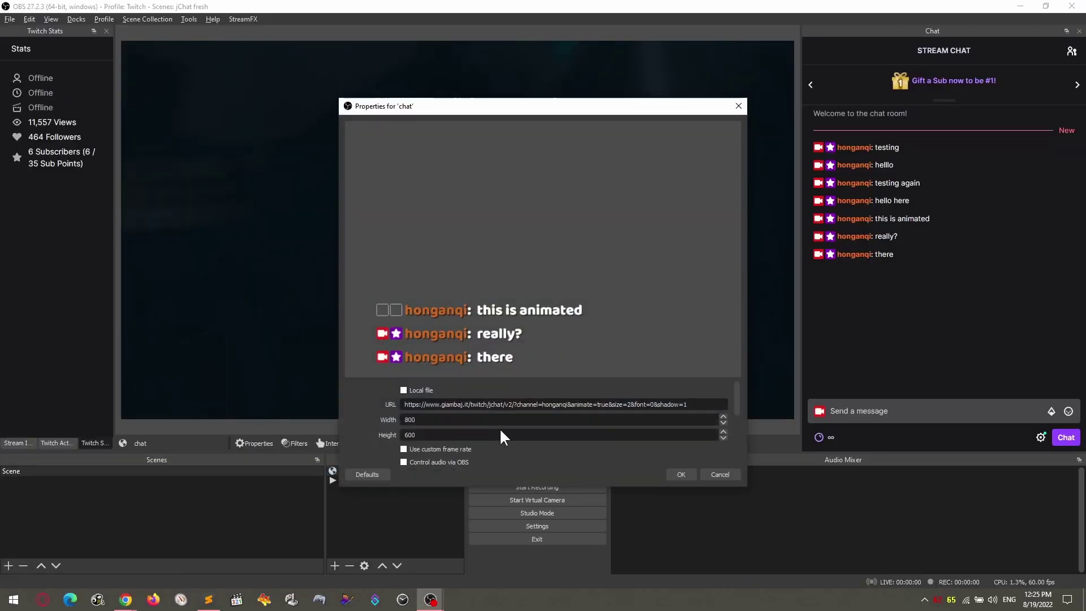
{"action": "left_click", "coordinate": [528, 404]}
{"action": "key", "text": "ctrl+a"}
{"action": "left_click", "coordinate": [550, 470]}
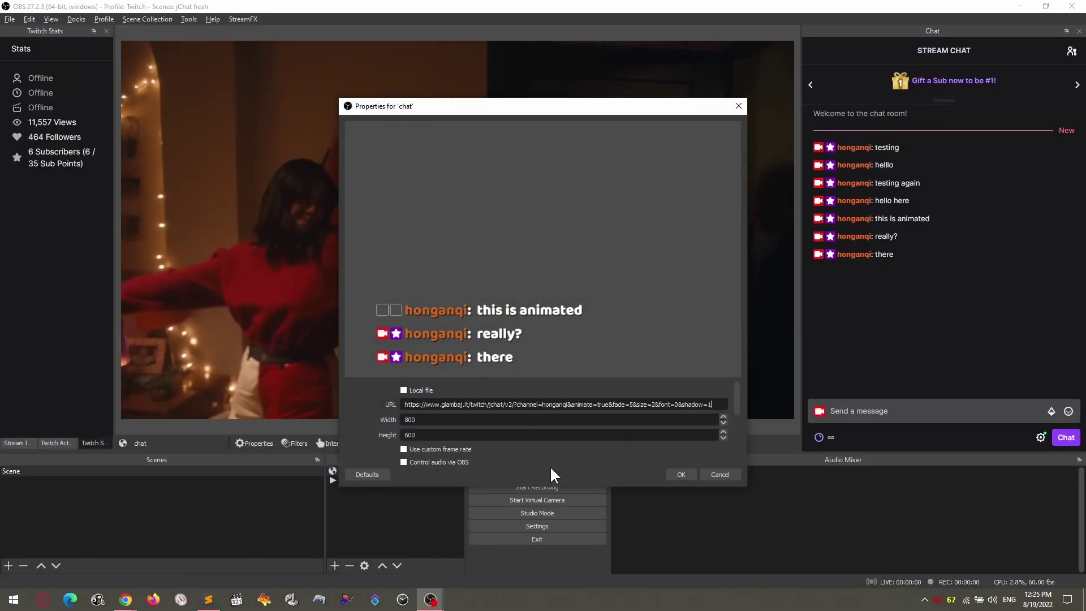
{"action": "left_click", "coordinate": [684, 475]}
Send the chat messages 'fade?', '5 seconds' and 'there' to check the fading.
{"action": "left_click", "coordinate": [891, 411]}
{"action": "type", "text": "fa"}
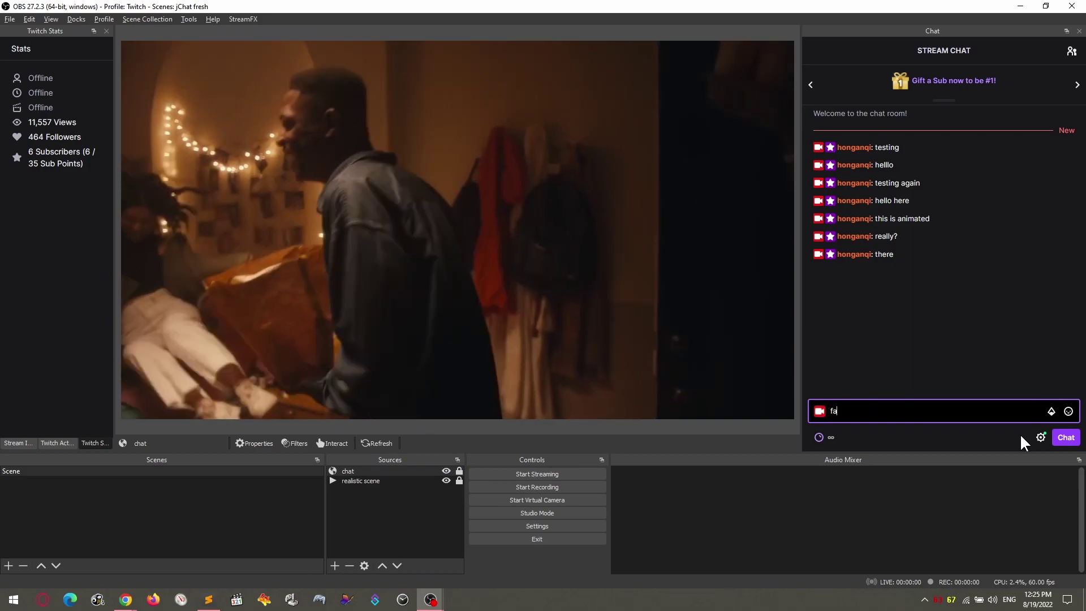
{"action": "type", "text": "de?"}
{"action": "key", "text": "Return"}
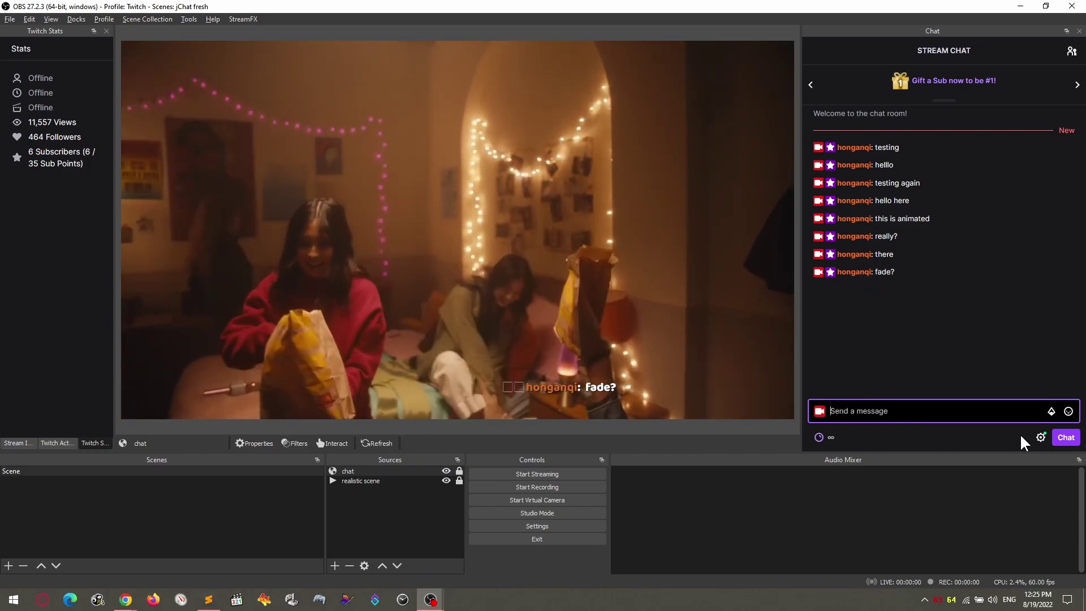
{"action": "type", "text": "5 second"}
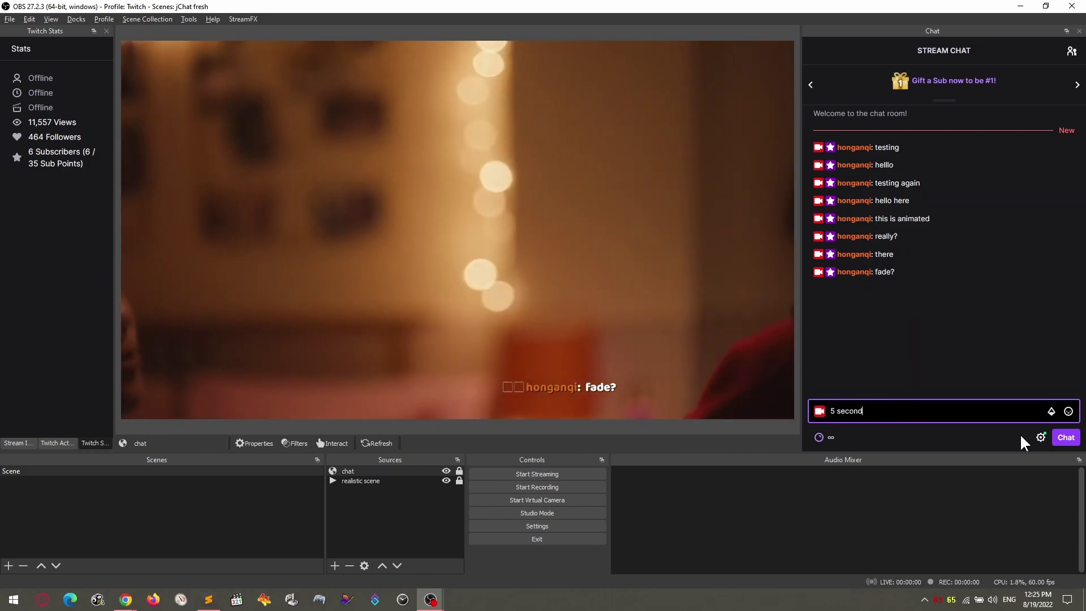
{"action": "type", "text": "s"}
{"action": "key", "text": "Return"}
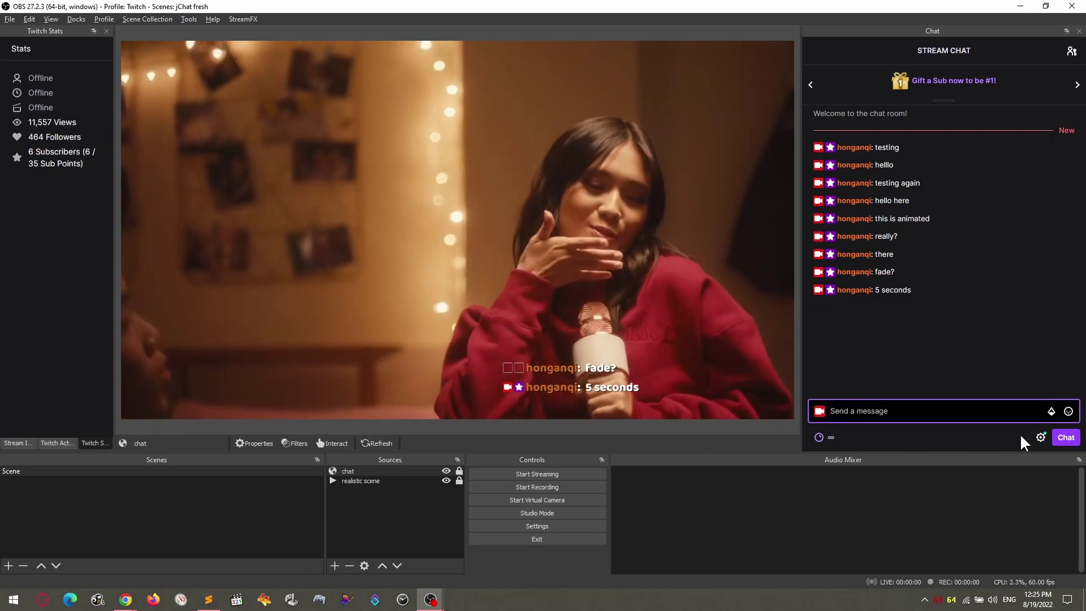
{"action": "type", "text": "there"}
{"action": "key", "text": "Return"}
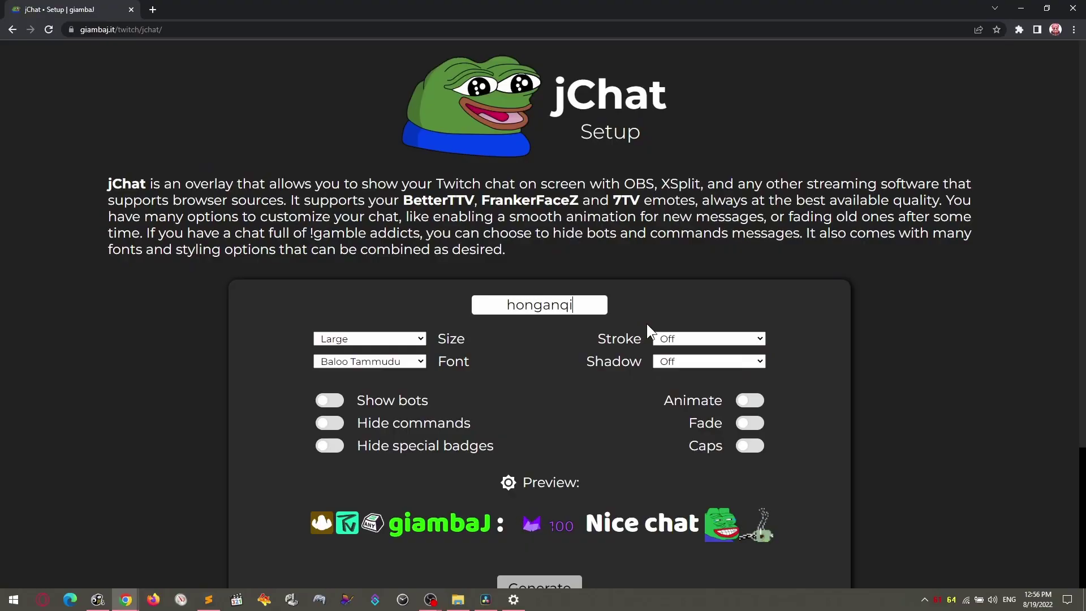
Choose a small shadow in jChat, then add a div#chat_container font-family Impact rule to the chat source's custom CSS.
{"action": "left_click", "coordinate": [709, 361]}
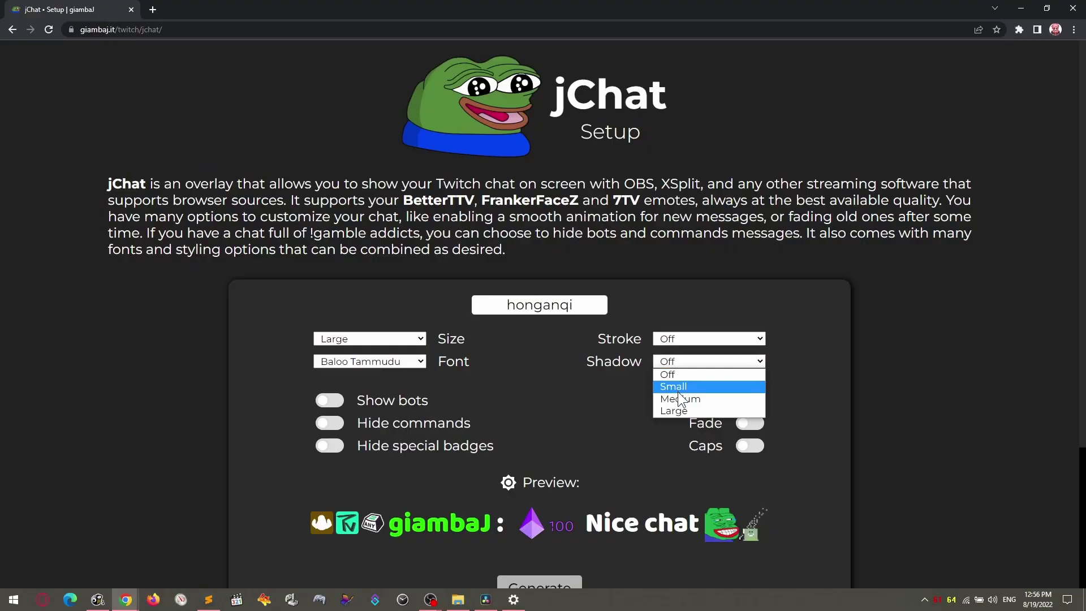
{"action": "left_click", "coordinate": [674, 386]}
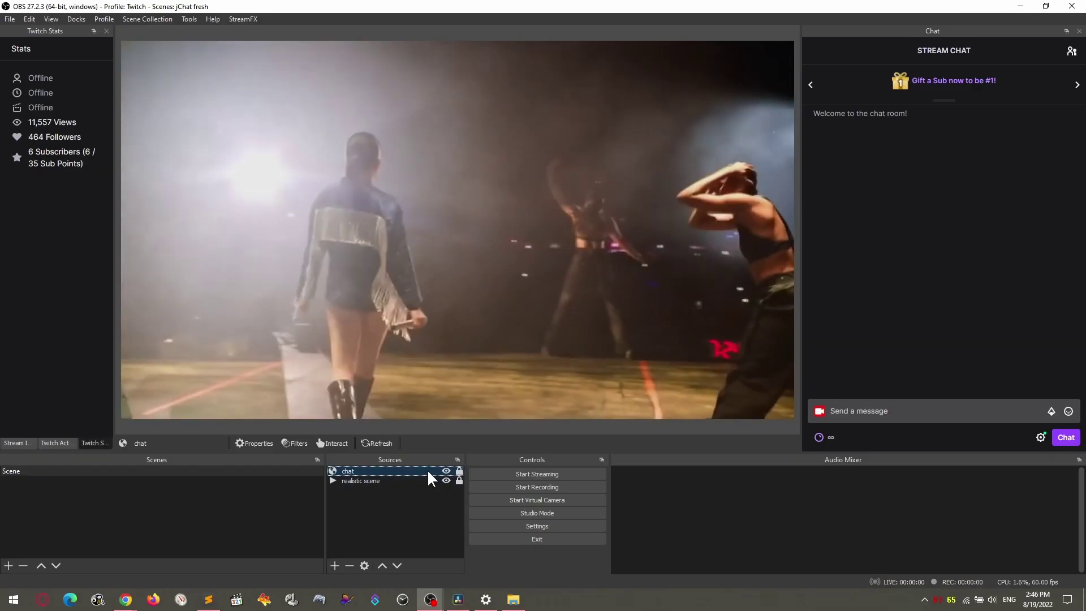
{"action": "double_click", "coordinate": [428, 471]}
{"action": "scroll", "coordinate": [389, 430], "scroll_direction": "down", "scroll_amount": 5}
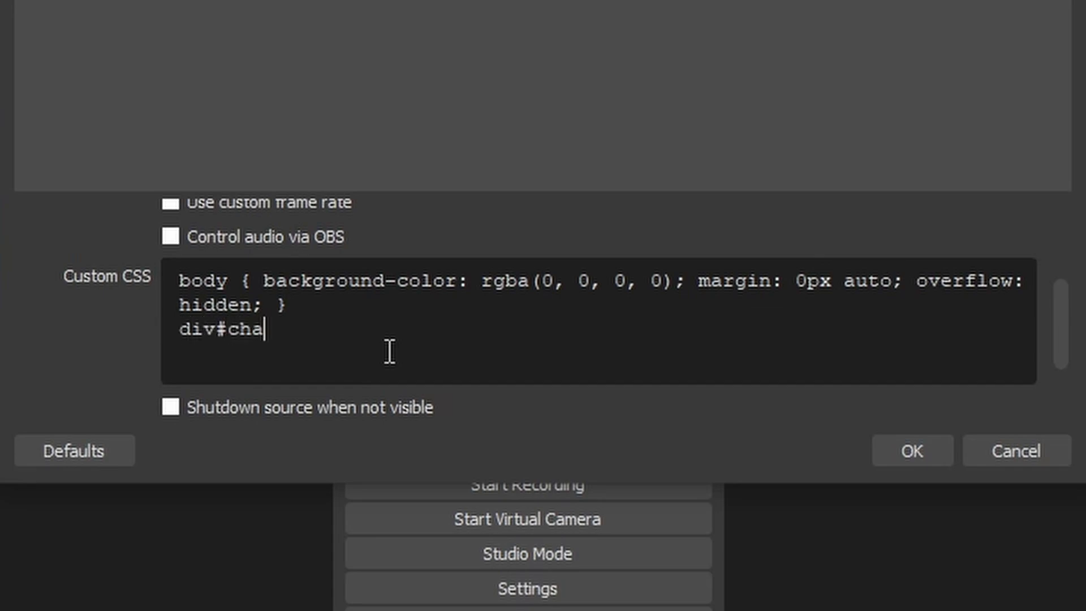
{"action": "type", "text": "ontainer { fon"}
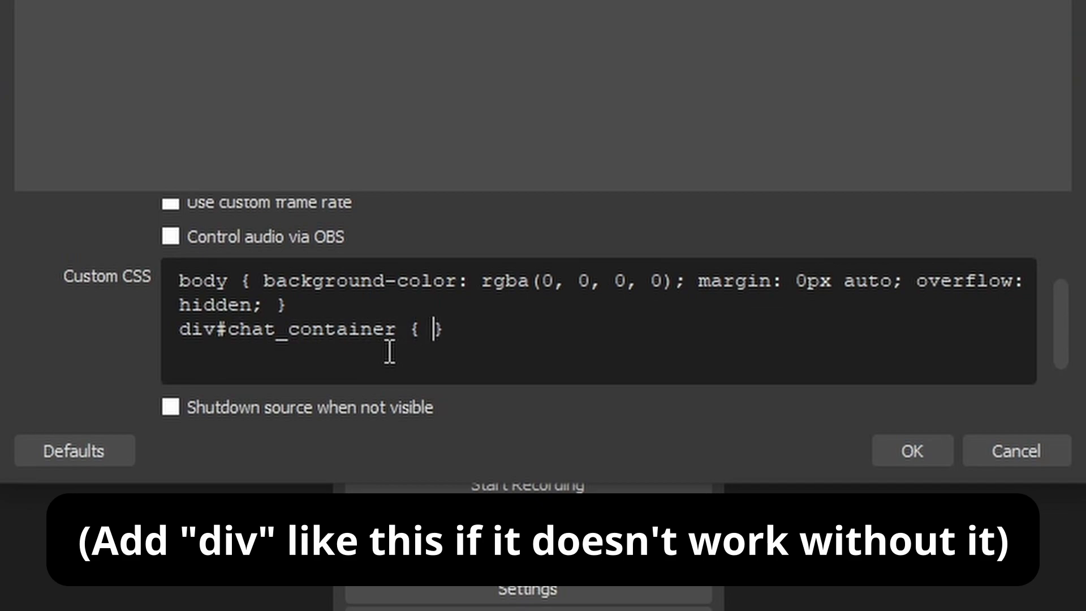
{"action": "type", "text": "t-family: \"Impact\";"}
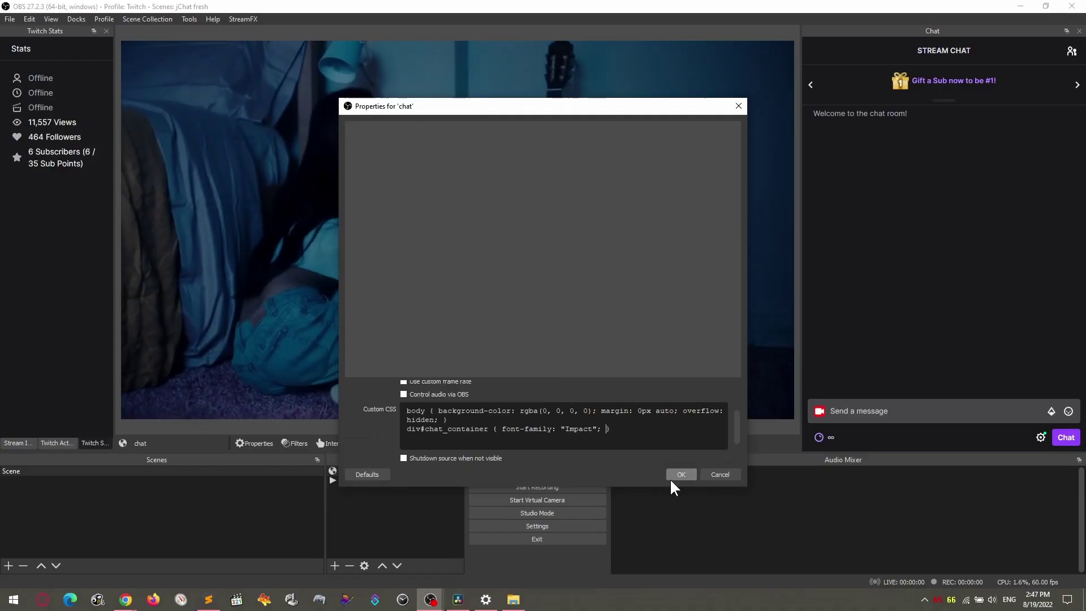
{"action": "left_click", "coordinate": [670, 478]}
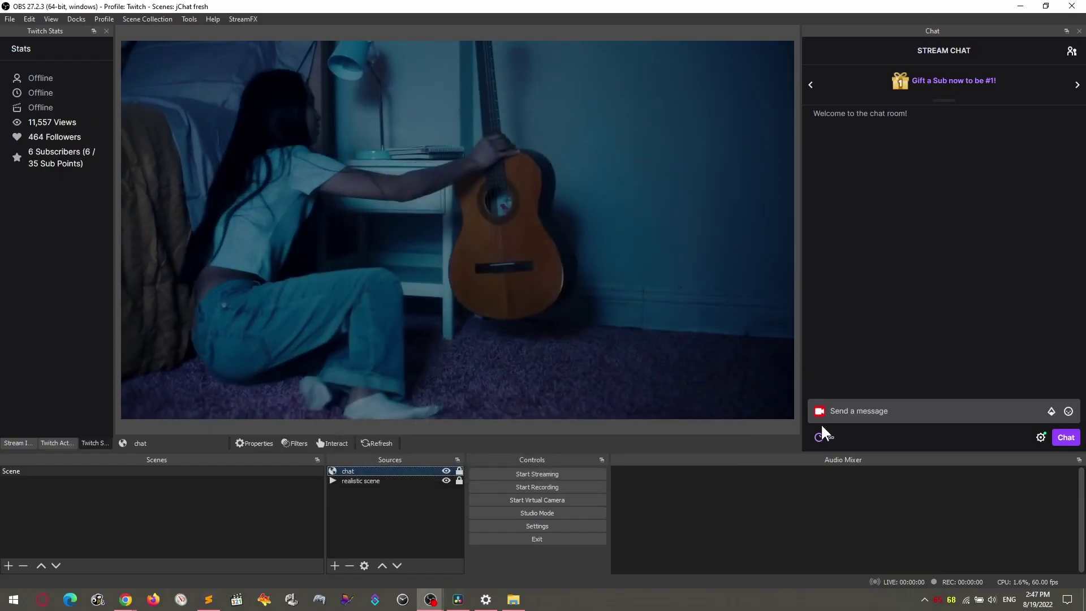
Send the chat messages 'test again' and 'there you go' to confirm the Impact font.
{"action": "left_click", "coordinate": [848, 411]}
{"action": "type", "text": "test "}
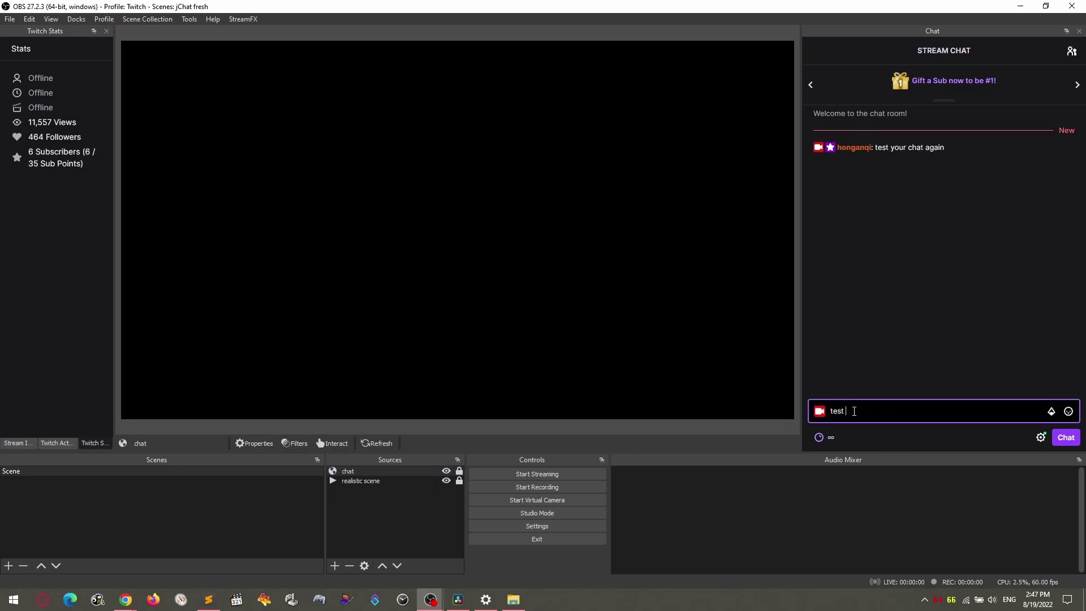
{"action": "type", "text": "aagain"}
{"action": "key", "text": "Return"}
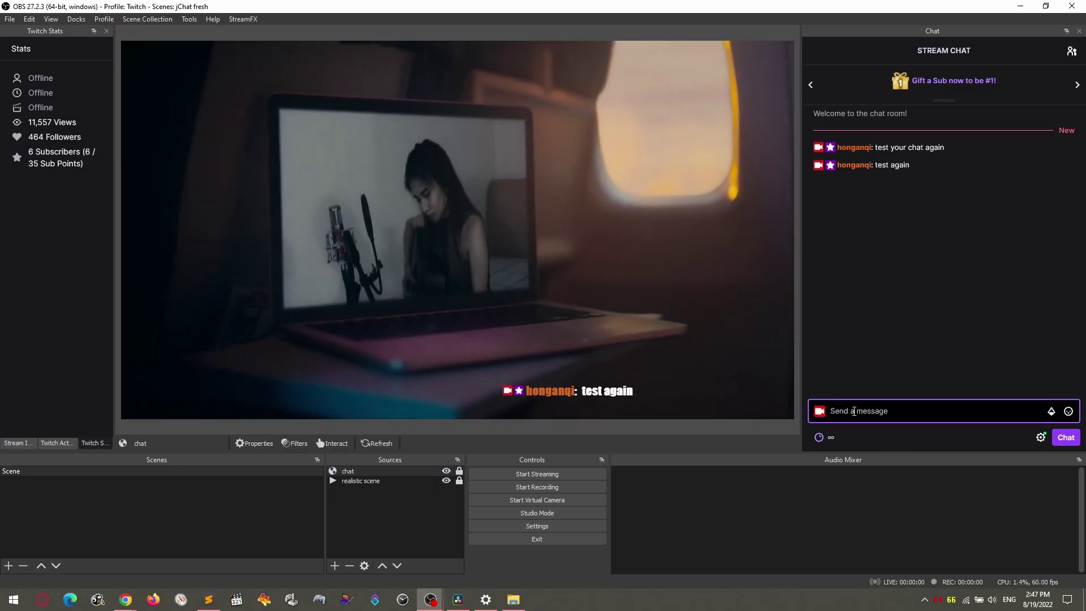
{"action": "type", "text": "t"}
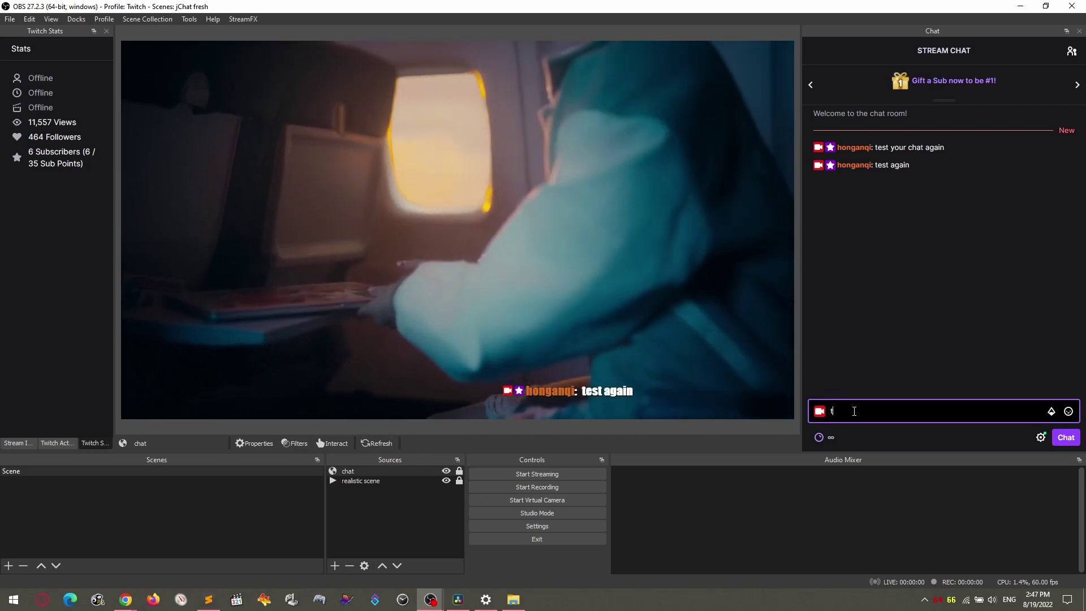
{"action": "type", "text": "here you go"}
{"action": "key", "text": "Return"}
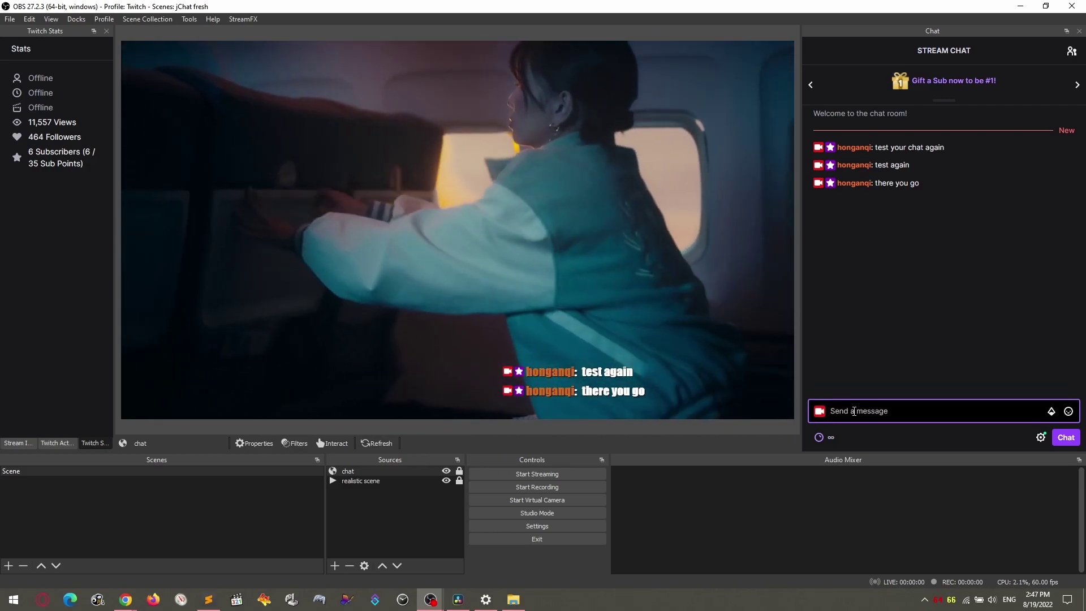
{"action": "key", "text": "alt+Tab"}
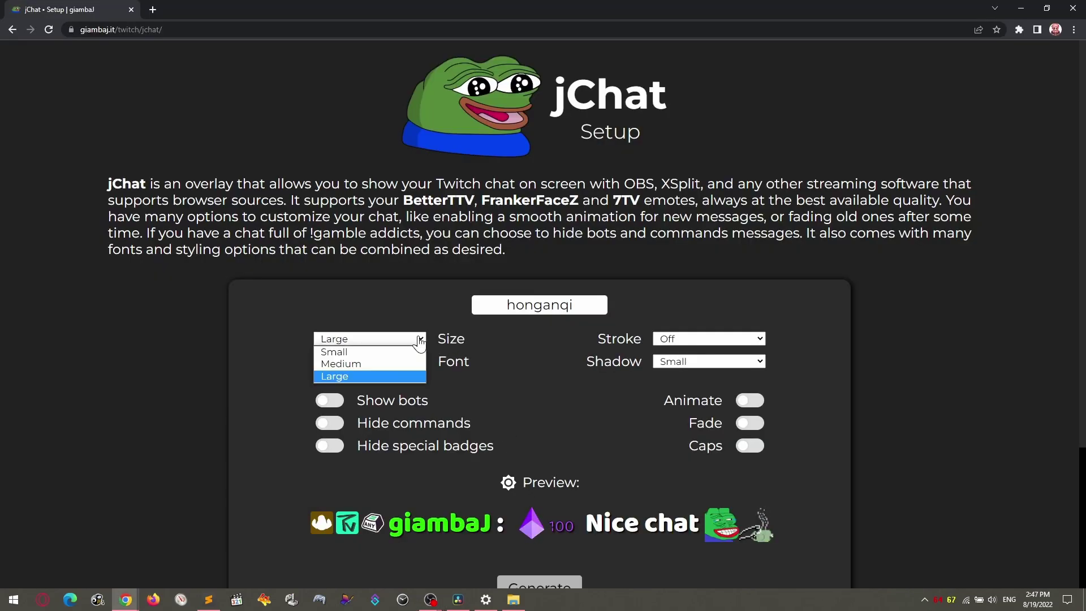
{"action": "left_click", "coordinate": [415, 375]}
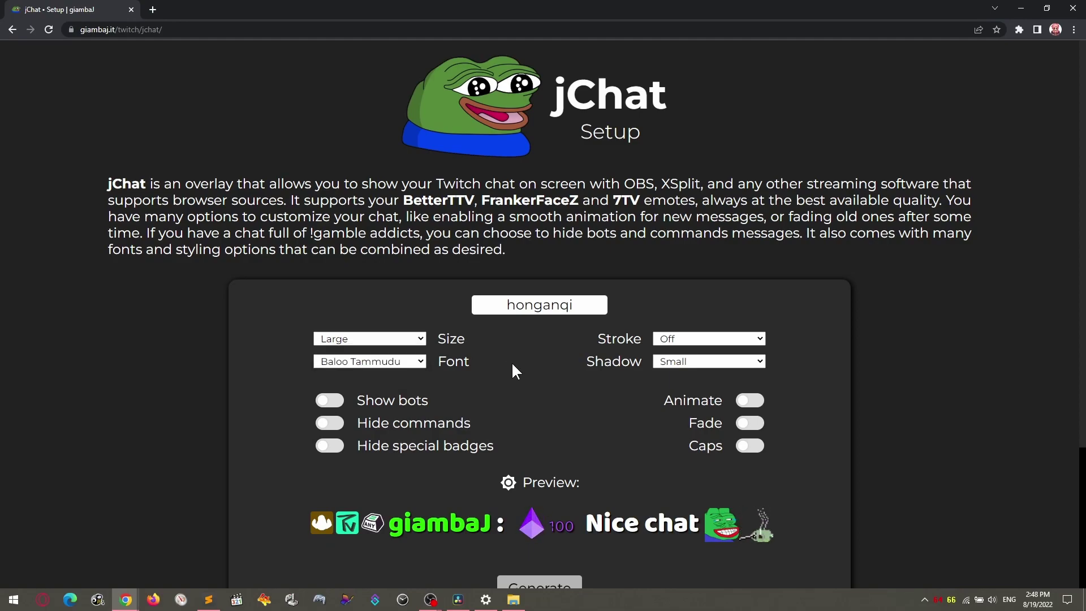
{"action": "key", "text": "alt+Tab"}
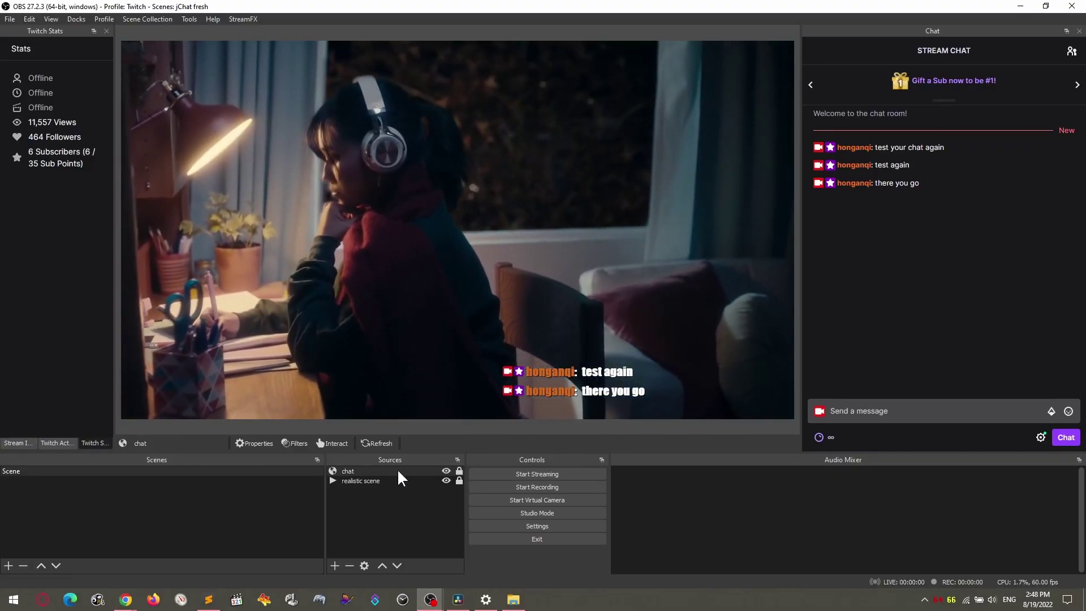
Add font-size: 22px to the chat_container rule in the chat source's custom CSS.
{"action": "double_click", "coordinate": [398, 472]}
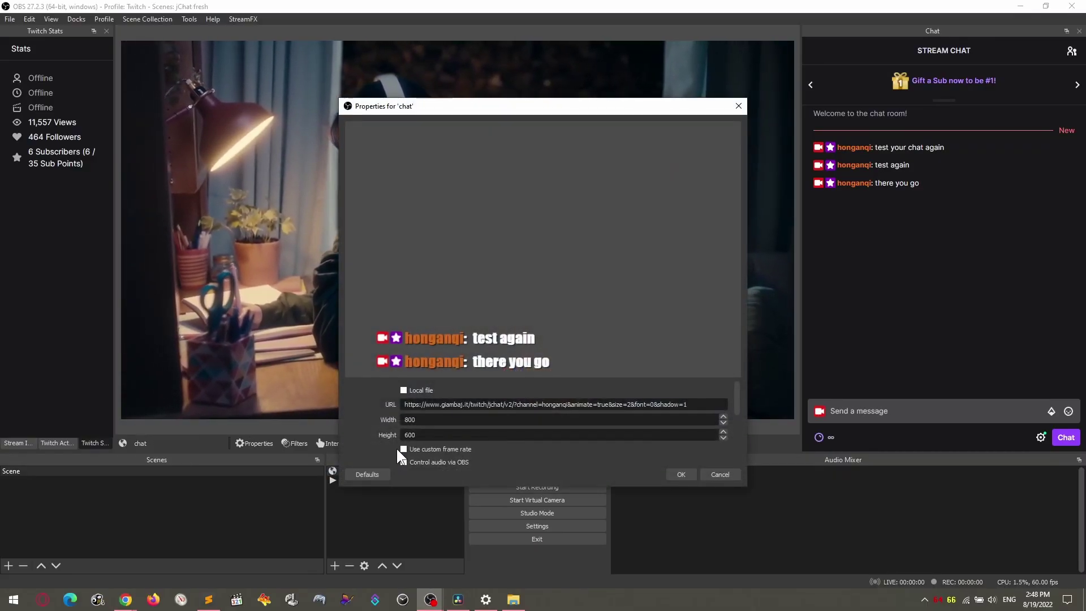
{"action": "scroll", "coordinate": [397, 447], "scroll_direction": "down", "scroll_amount": 3}
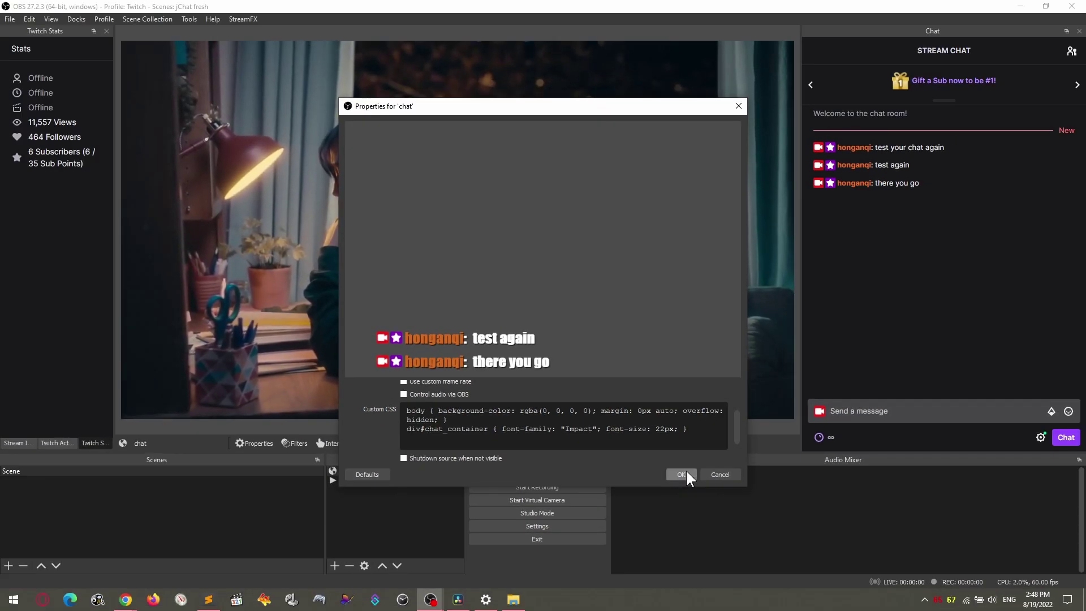
{"action": "left_click", "coordinate": [686, 473]}
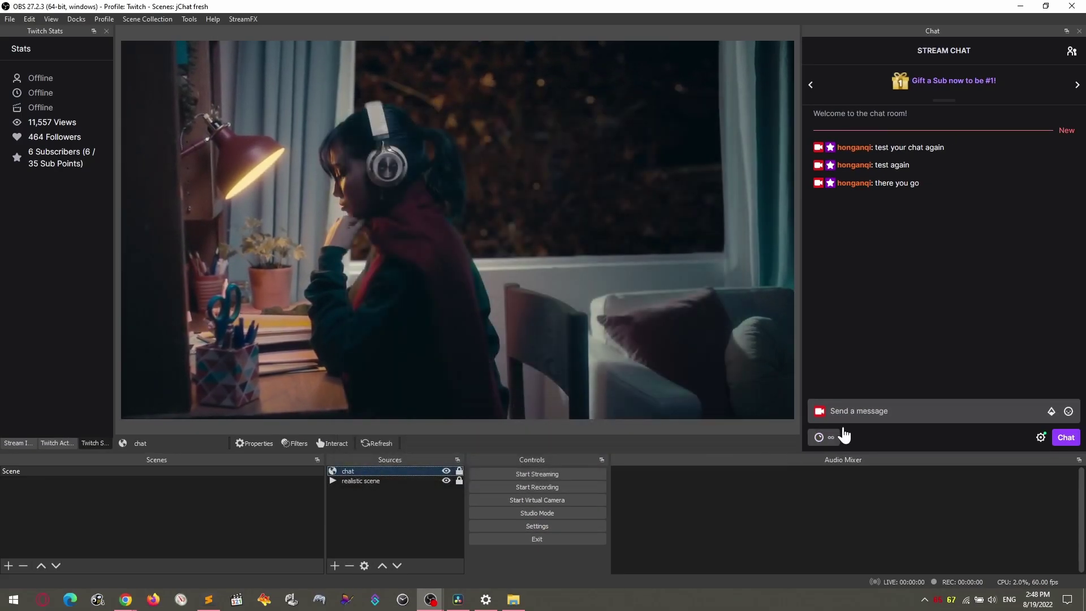
Send the chat messages 'testing font size', 'like that' and 'too small' to check the size.
{"action": "left_click", "coordinate": [883, 411]}
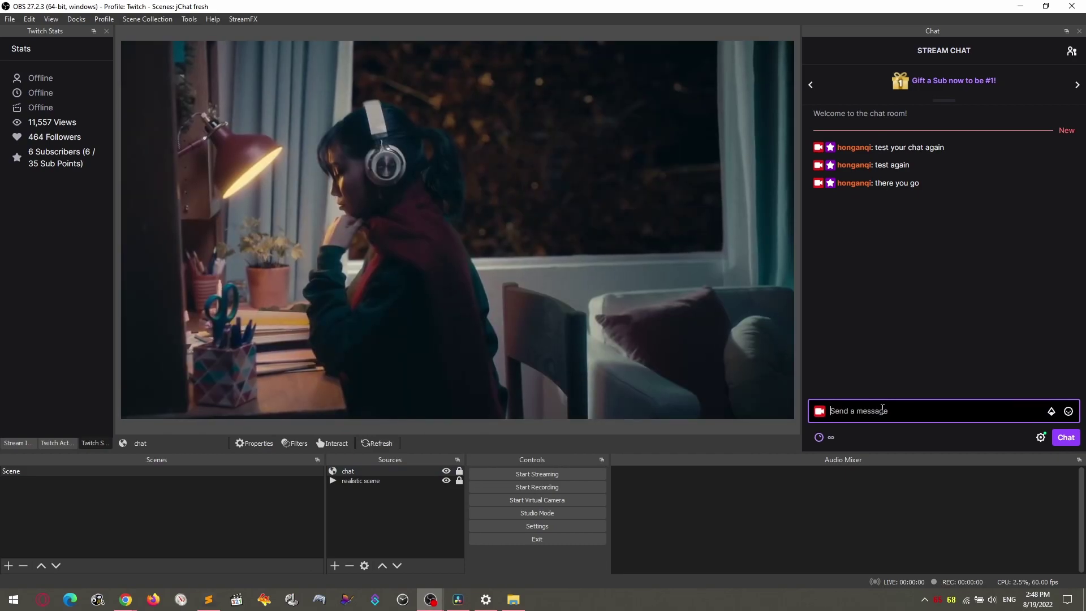
{"action": "type", "text": "testin"}
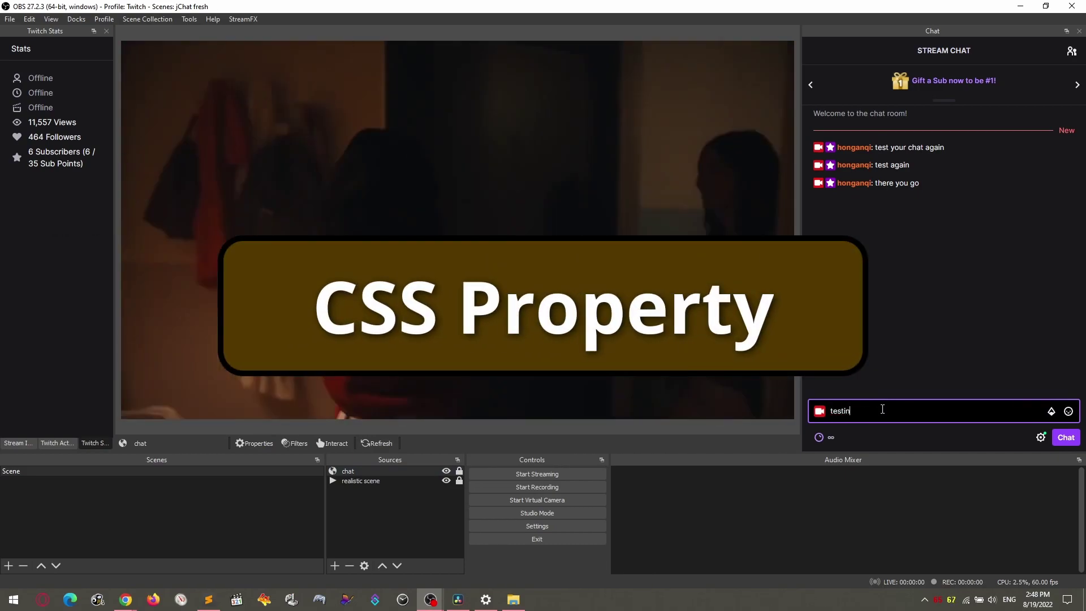
{"action": "type", "text": "e"}
{"action": "key", "text": "Return"}
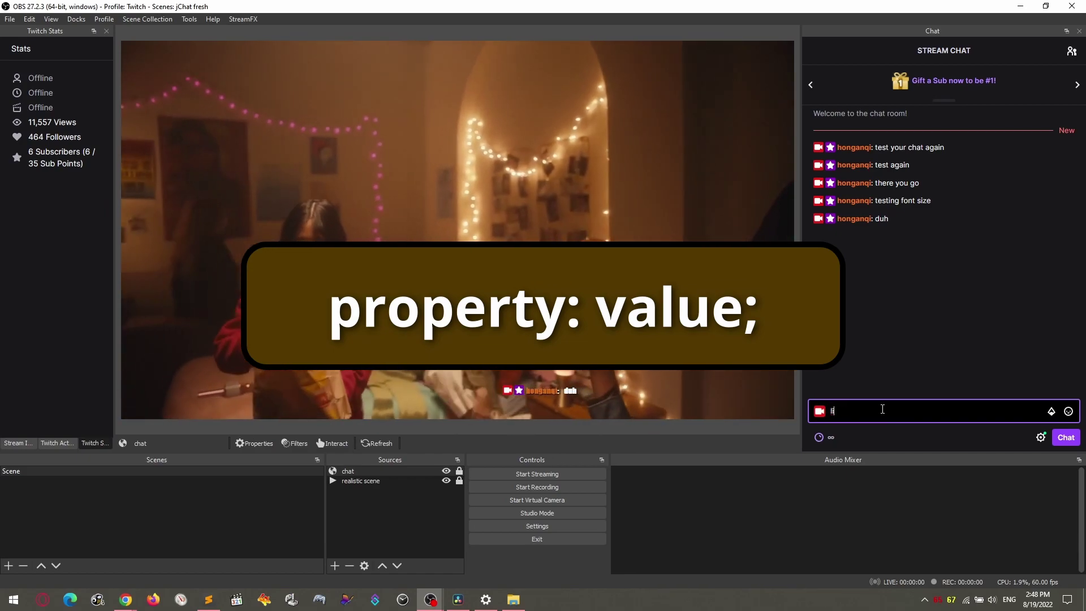
{"action": "type", "text": "ke that"}
{"action": "key", "text": "Return"}
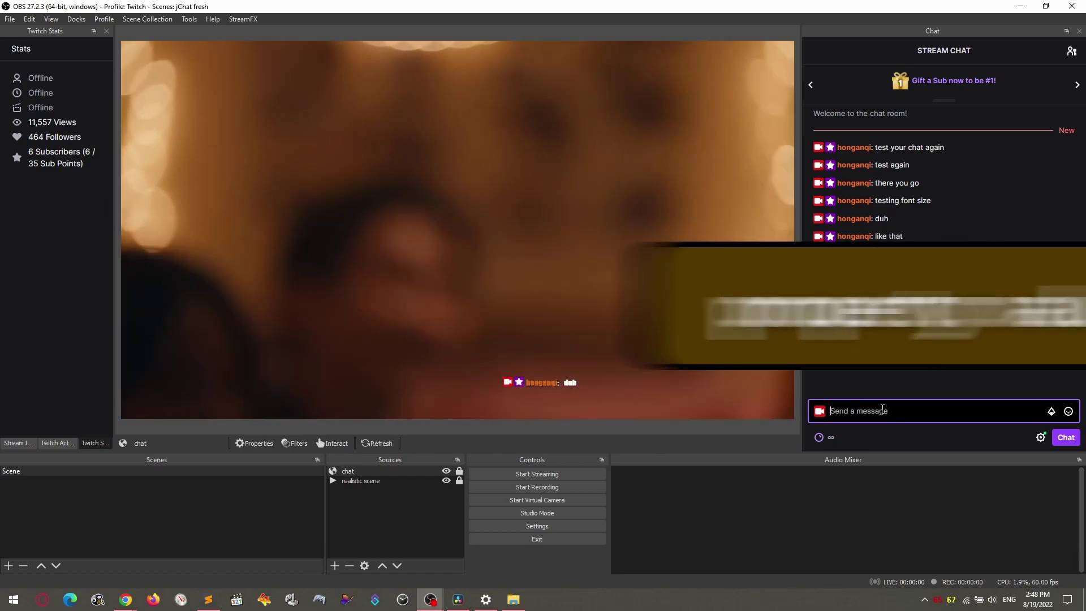
{"action": "type", "text": "too s"}
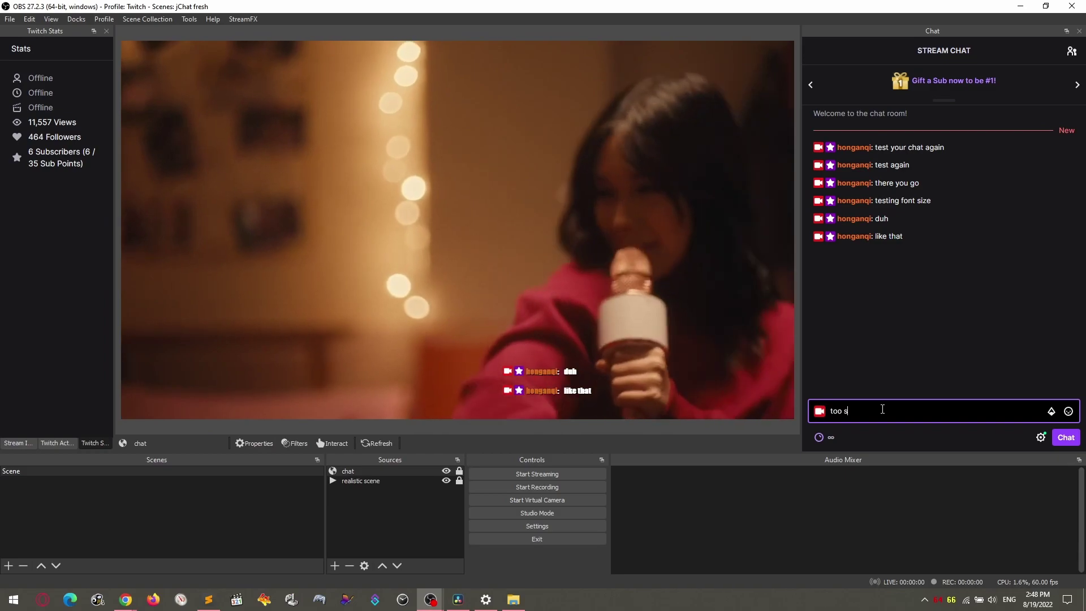
{"action": "type", "text": "mall"}
{"action": "key", "text": "Return"}
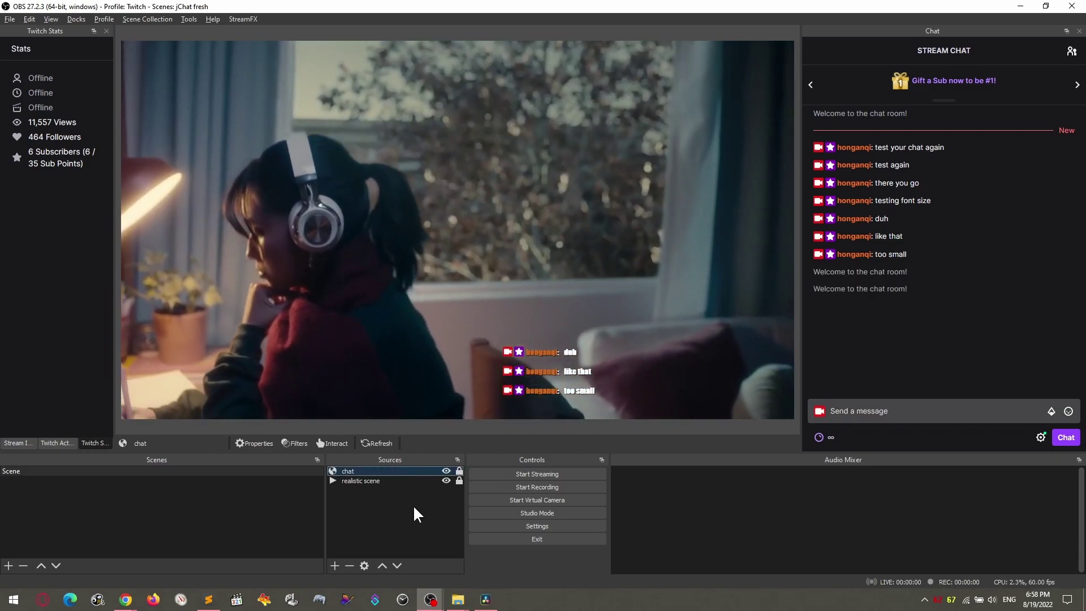
Replace the font rule with 'border: solid 4px black;' and 'height: 592px;' in the custom CSS and send 'save and test'.
{"action": "double_click", "coordinate": [415, 470]}
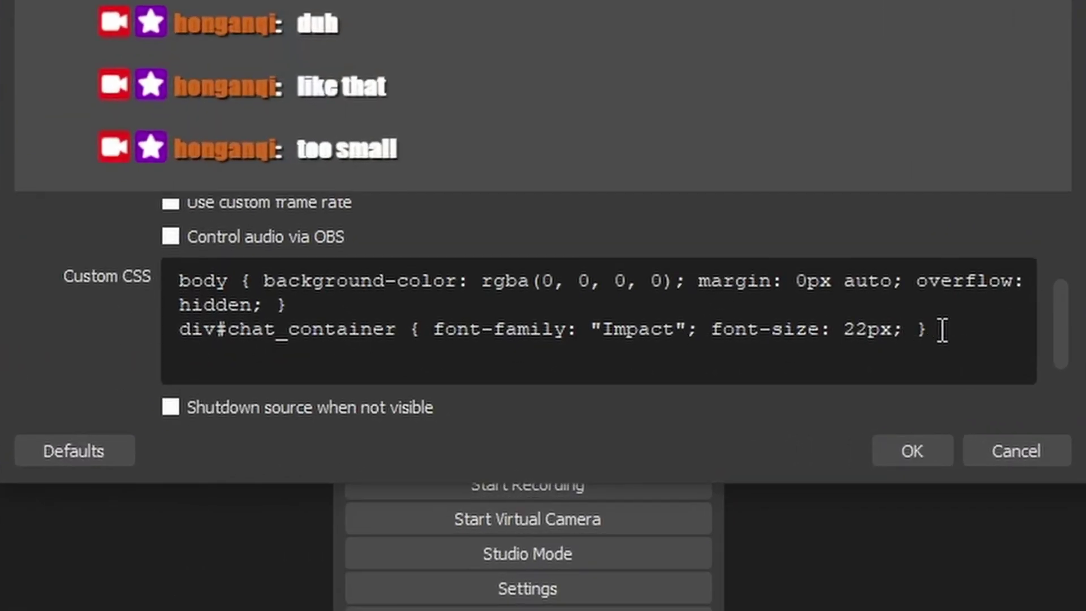
{"action": "left_click_drag", "start_coordinate": [934, 330], "coordinate": [272, 335]}
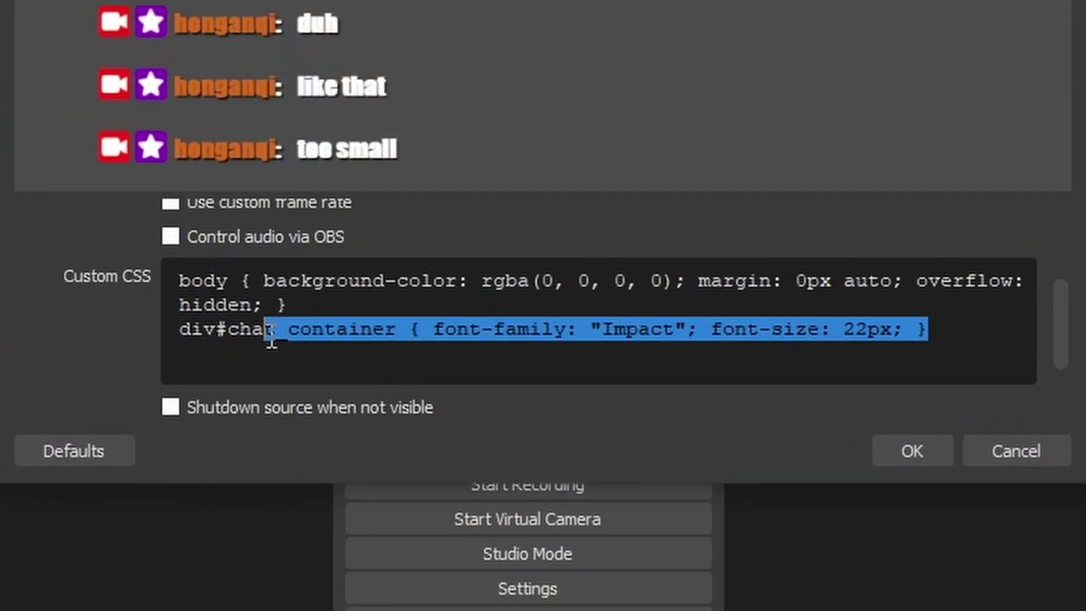
{"action": "key", "text": "BackSpace"}
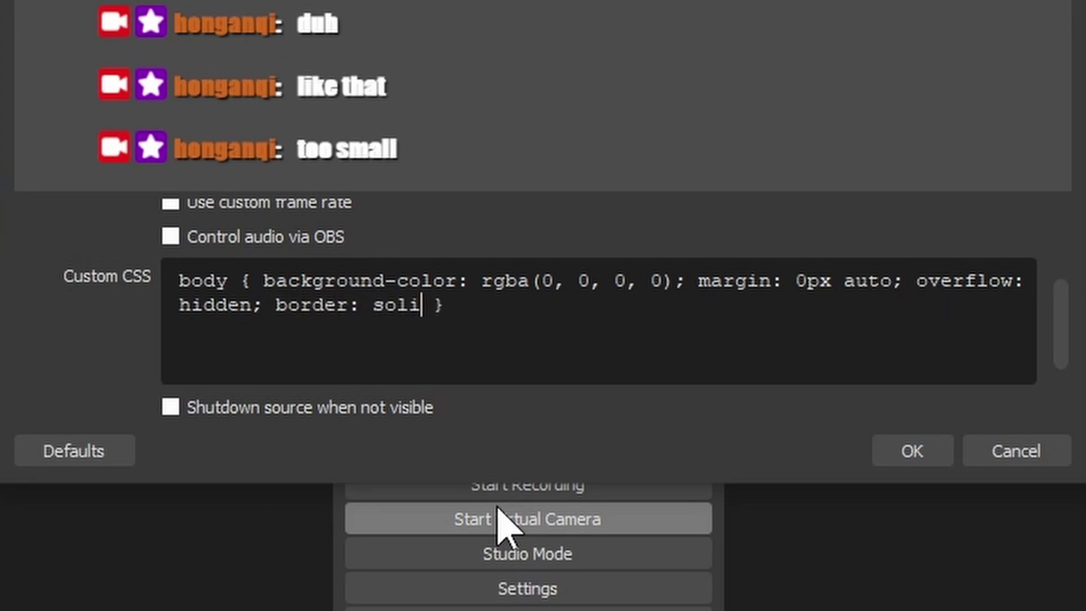
{"action": "type", "text": "black;"}
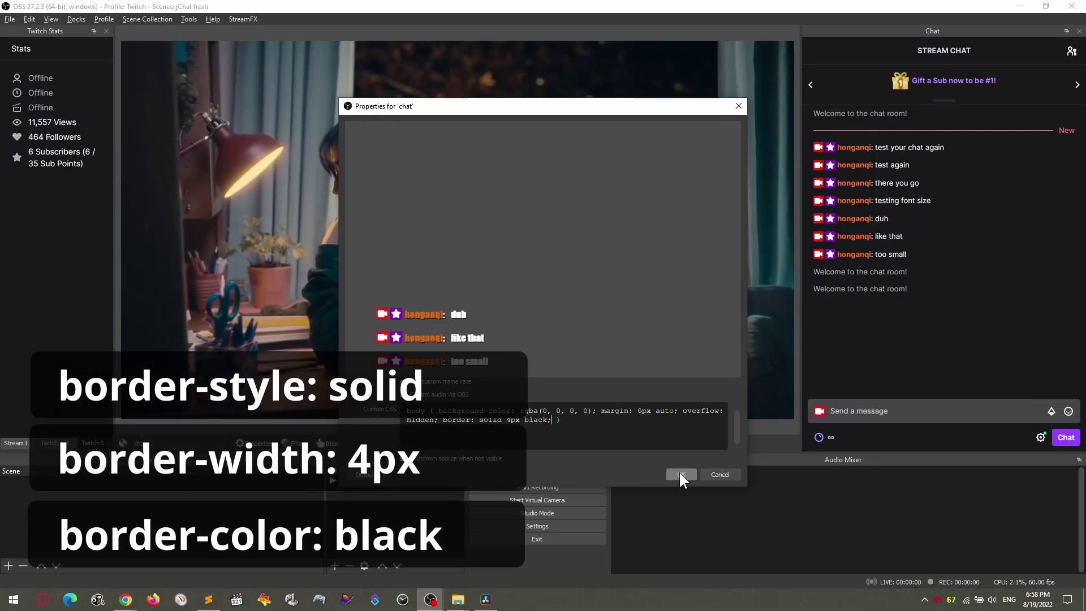
{"action": "left_click", "coordinate": [913, 452]}
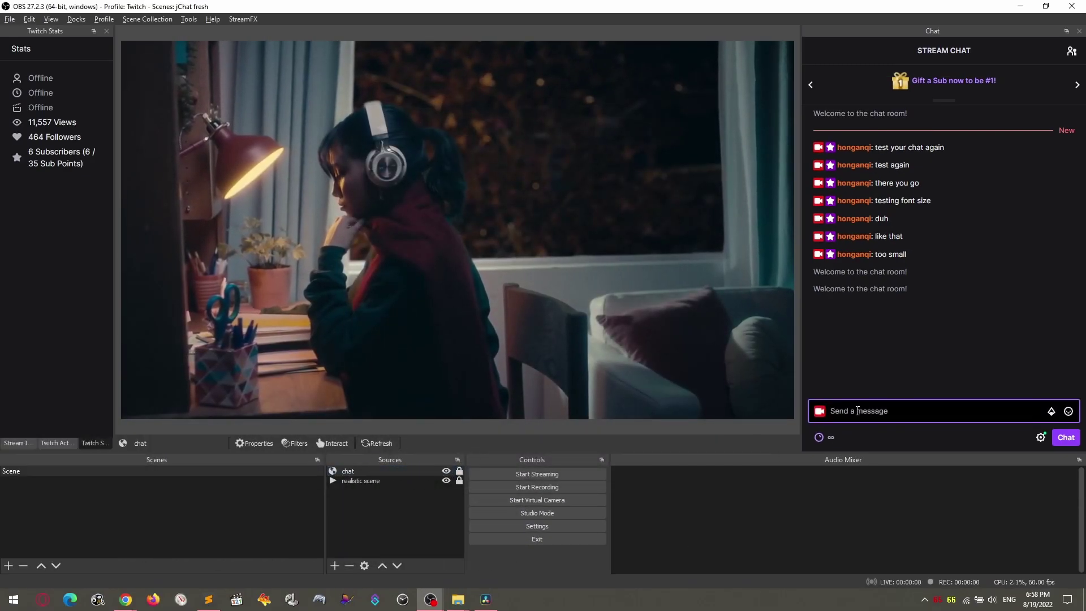
{"action": "type", "text": "save and test"}
{"action": "key", "text": "Return"}
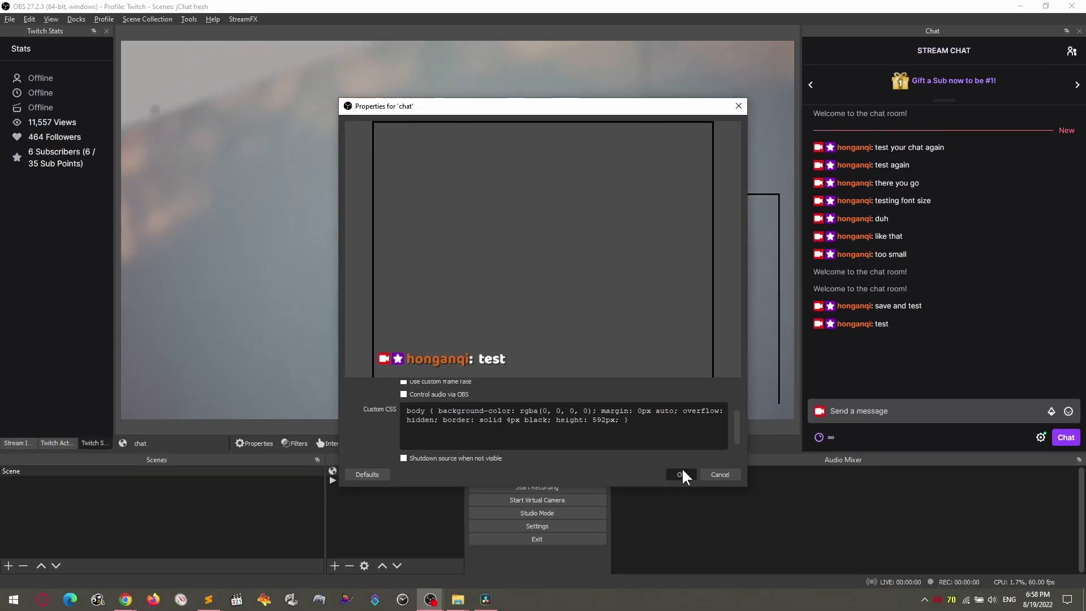
Apply the 592px height, send 'there', then add 'border-radius: 15px;' to the custom CSS.
{"action": "left_click", "coordinate": [912, 451]}
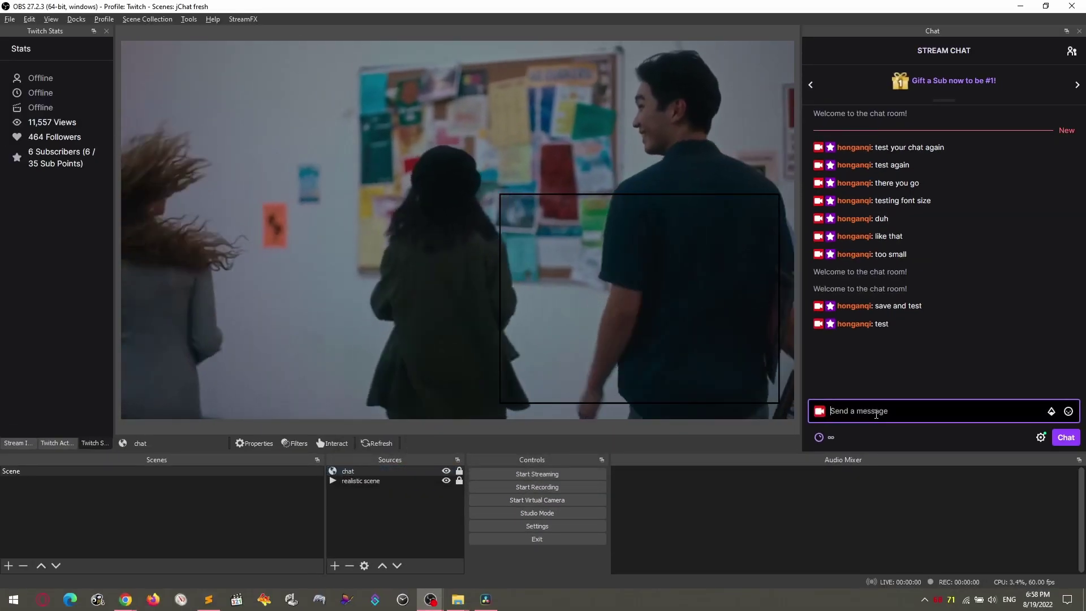
{"action": "type", "text": "there"}
{"action": "key", "text": "Return"}
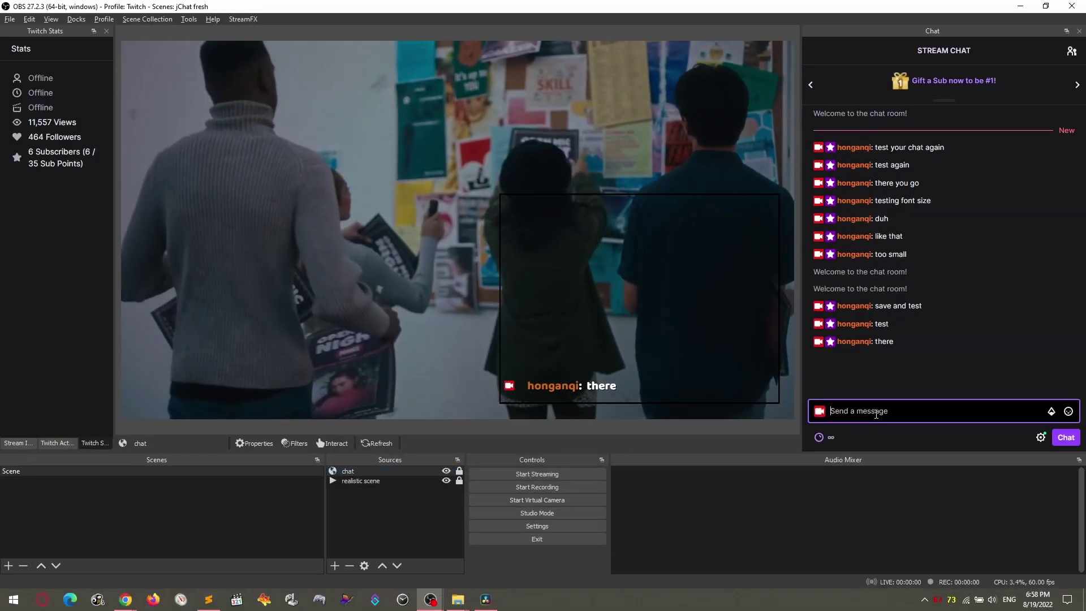
{"action": "double_click", "coordinate": [430, 469]}
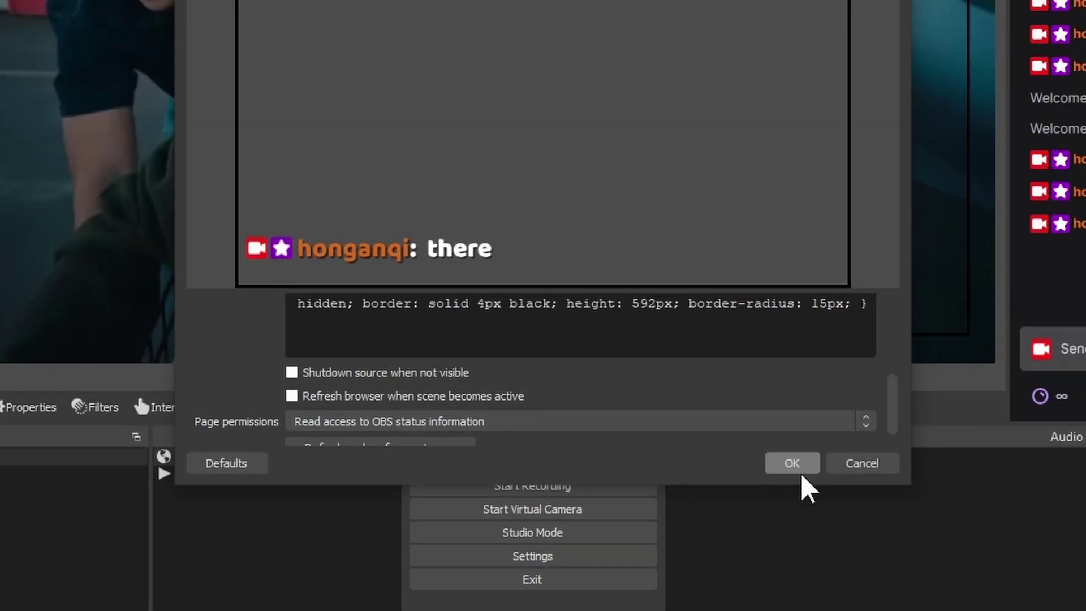
{"action": "left_click", "coordinate": [913, 451]}
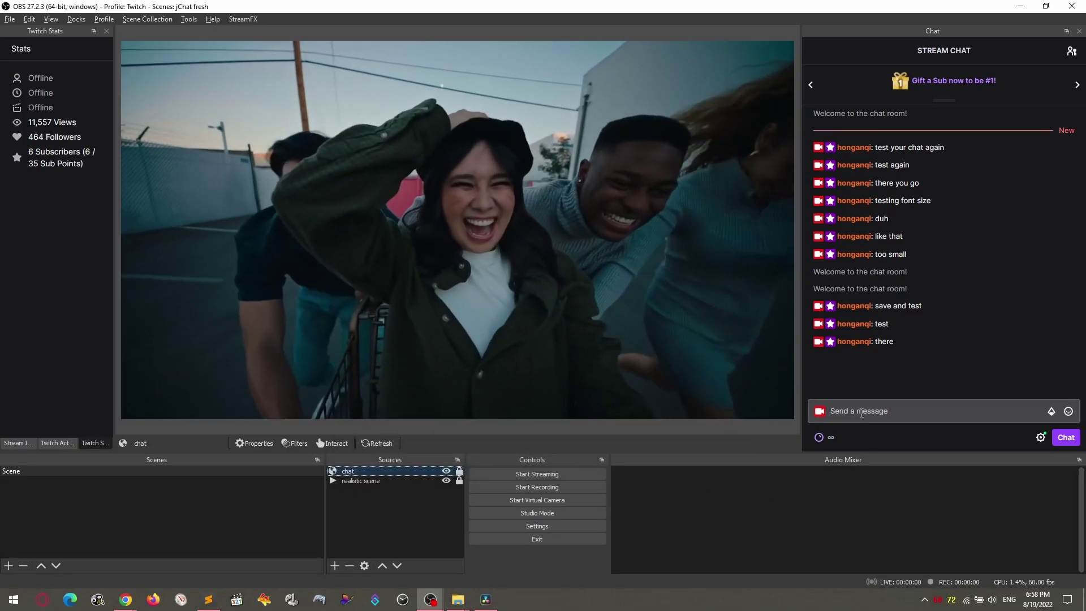
Send the chat messages 'please remember to test' and '2 lines of chat' to check the rounded border.
{"action": "left_click", "coordinate": [861, 412]}
{"action": "type", "text": "plea"}
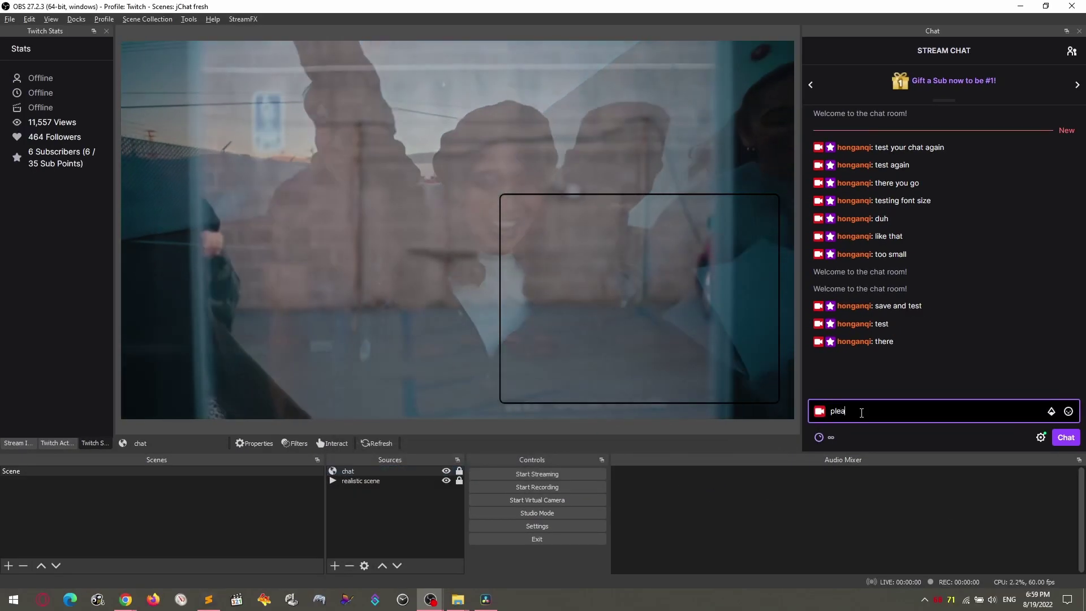
{"action": "type", "text": "se remember to test"}
{"action": "key", "text": "Return"}
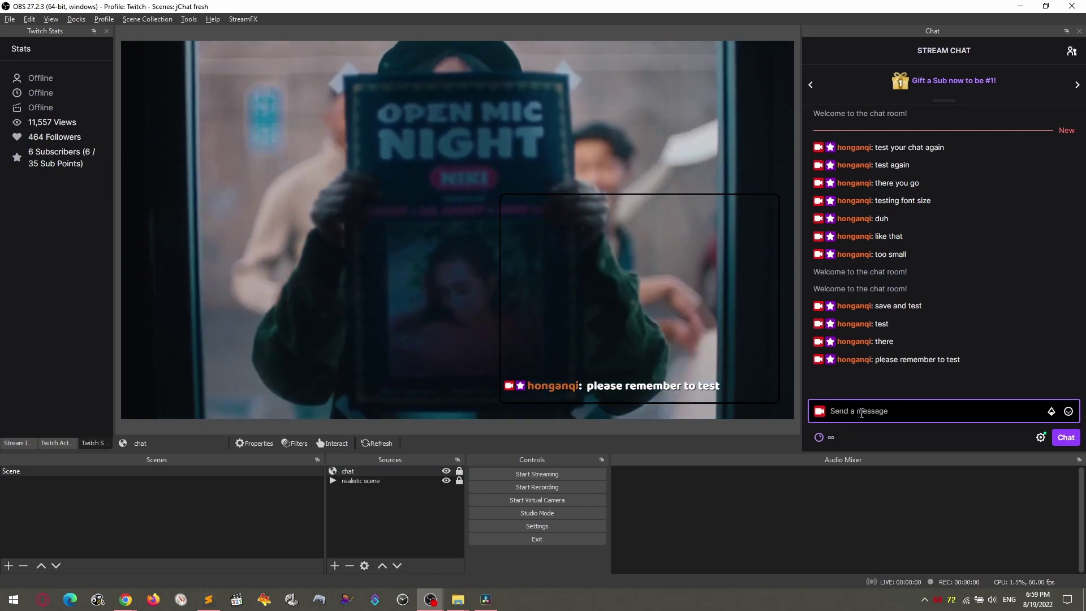
{"action": "type", "text": "2 lines of chat"}
{"action": "key", "text": "Return"}
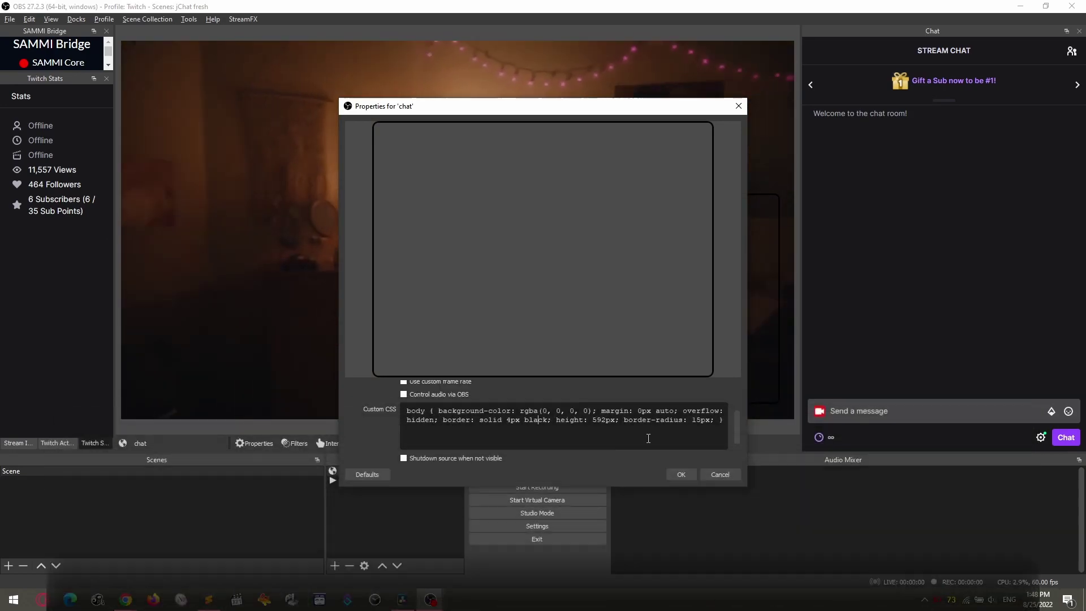
Copy all of the chat source's custom CSS and paste it into a new plain text document.
{"action": "triple_click", "coordinate": [429, 416]}
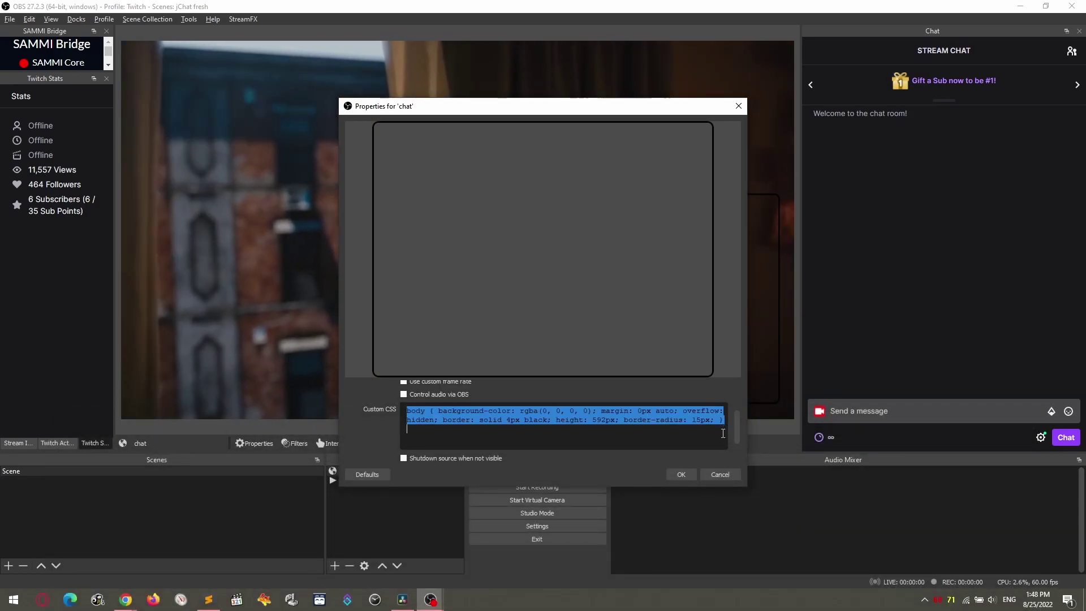
{"action": "key", "text": "ctrl+c"}
{"action": "key", "text": "super+r"}
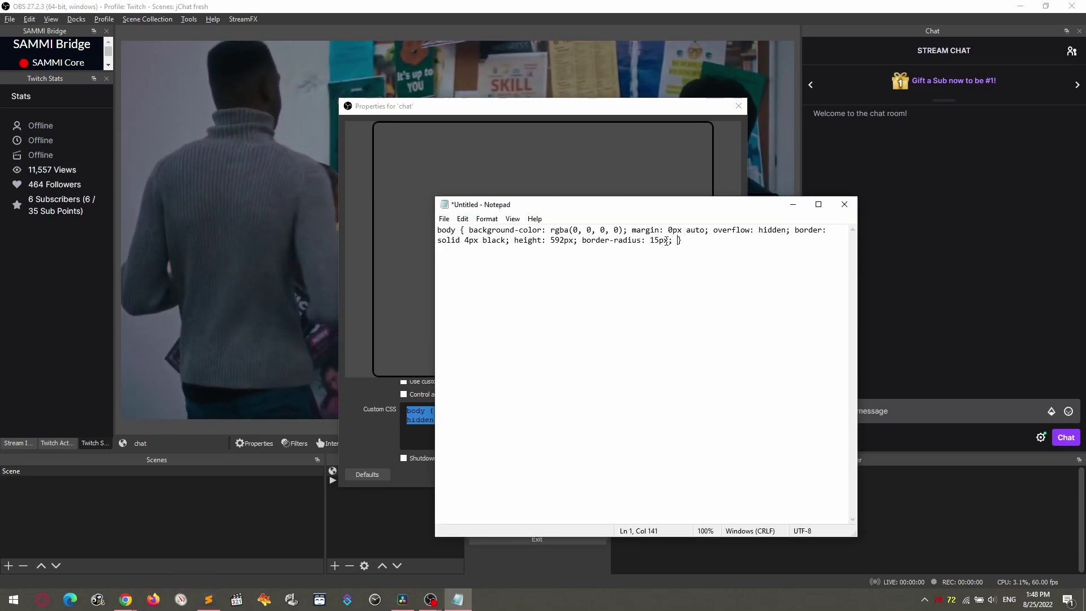
{"action": "key", "text": "Return"}
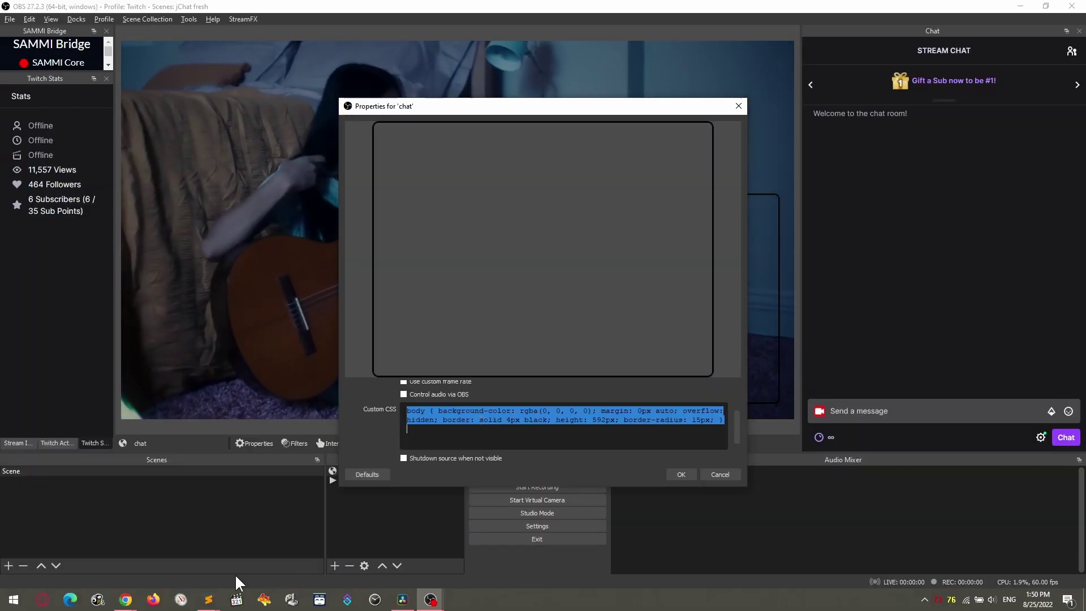
Save the chat CSS from Sublime Text as a .css file and break the body rule onto indented lines.
{"action": "left_click", "coordinate": [208, 600]}
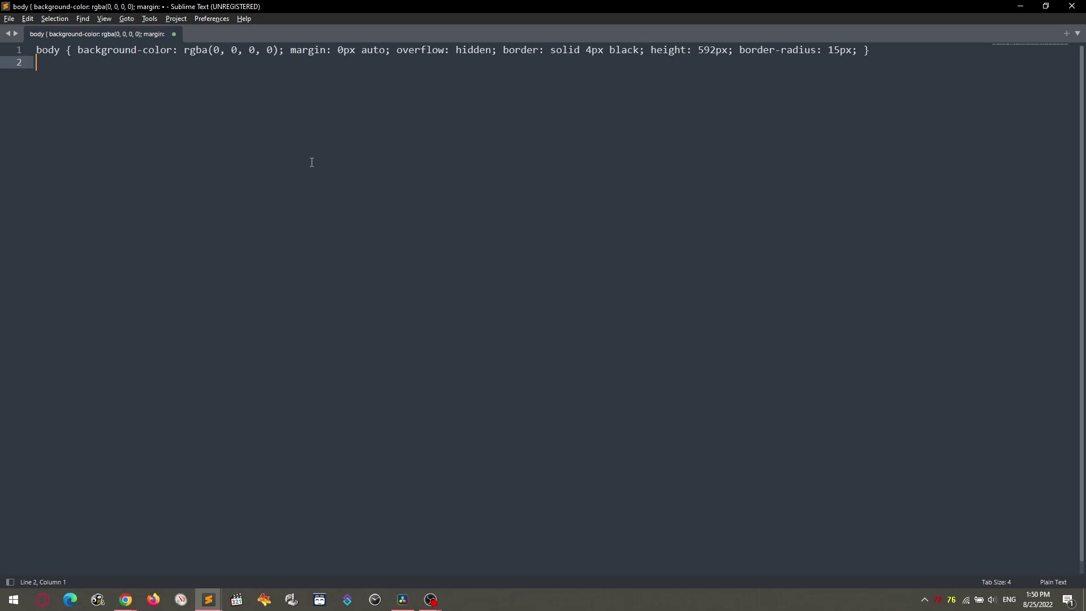
{"action": "key", "text": "ctrl+s"}
{"action": "type", "text": "baby"}
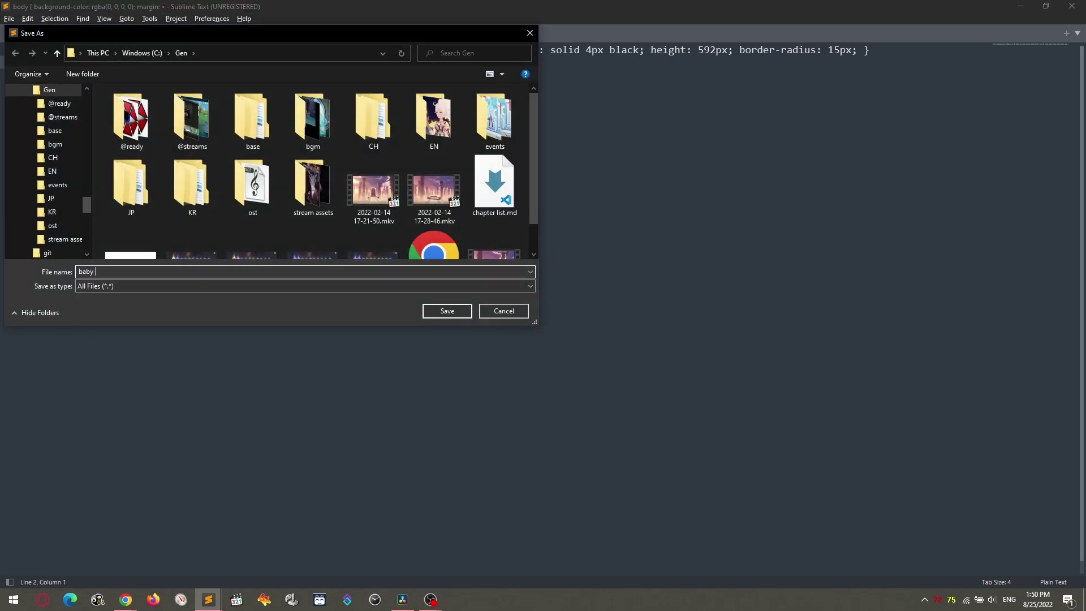
{"action": "type", "text": "id"}
{"action": "type", "text": "'"}
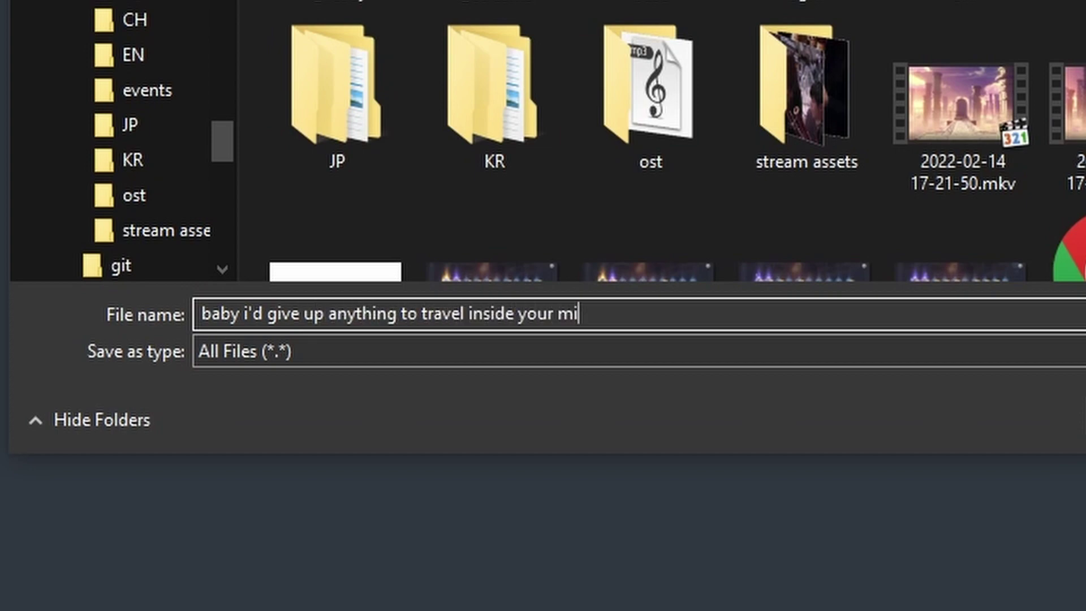
{"action": "type", "text": "ss"}
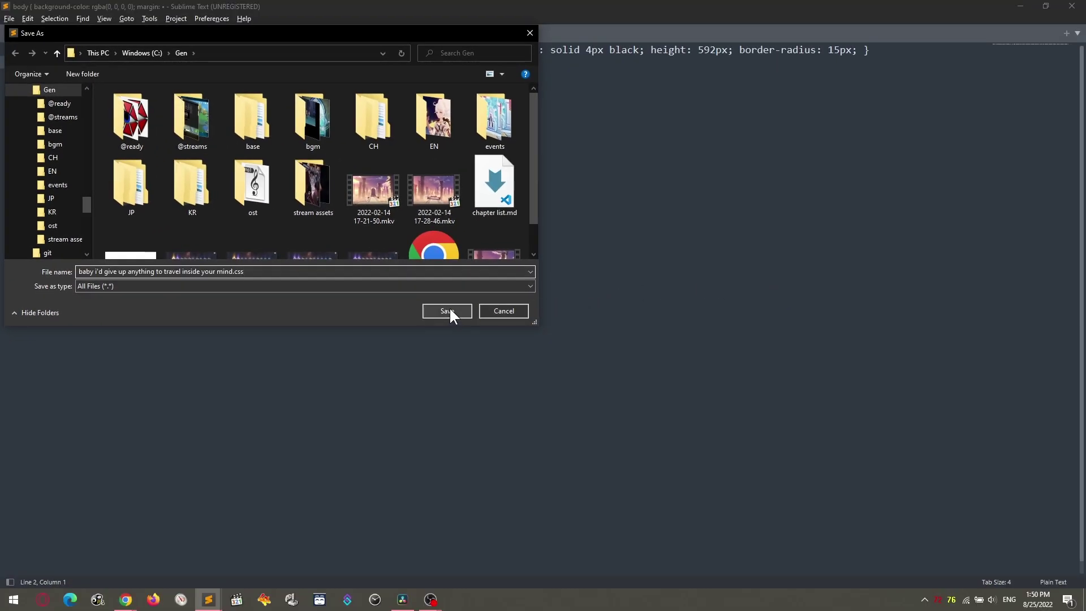
{"action": "left_click", "coordinate": [449, 311]}
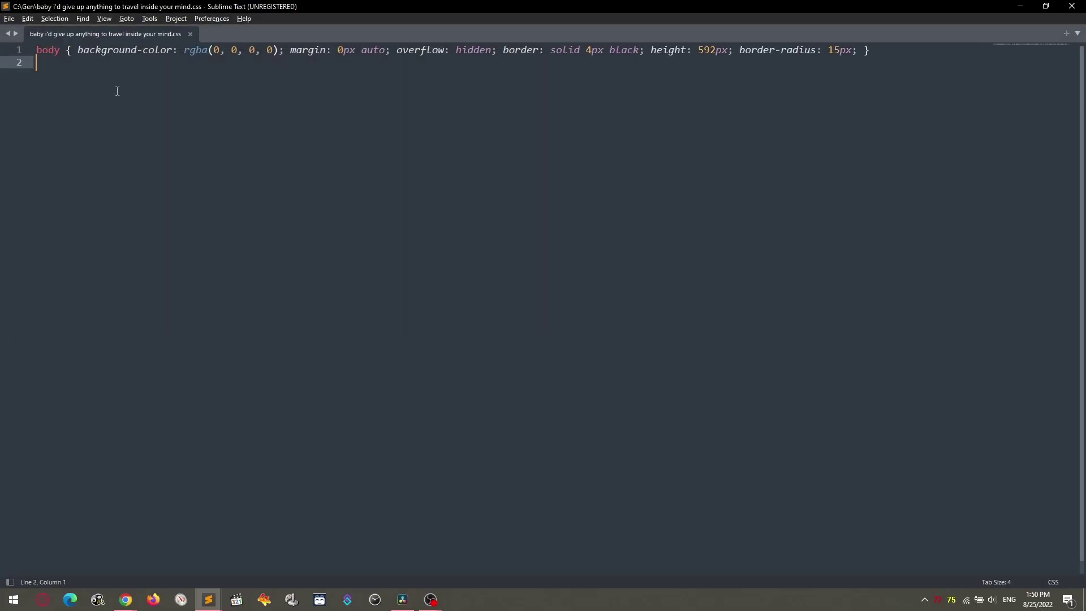
{"action": "key", "text": "Return"}
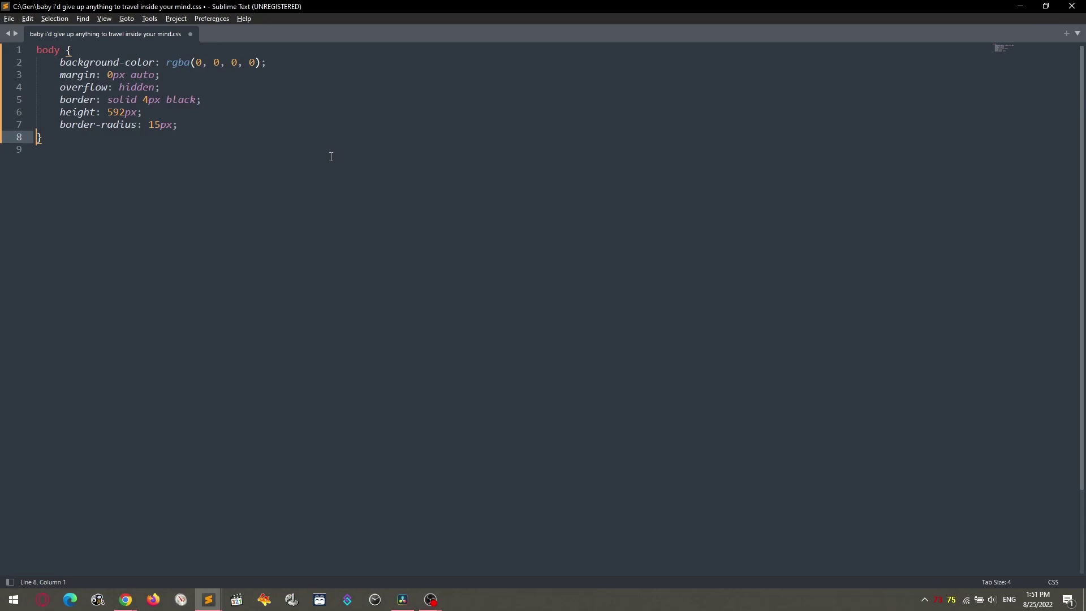
{"action": "left_click_drag", "start_coordinate": [60, 62], "coordinate": [36, 62]}
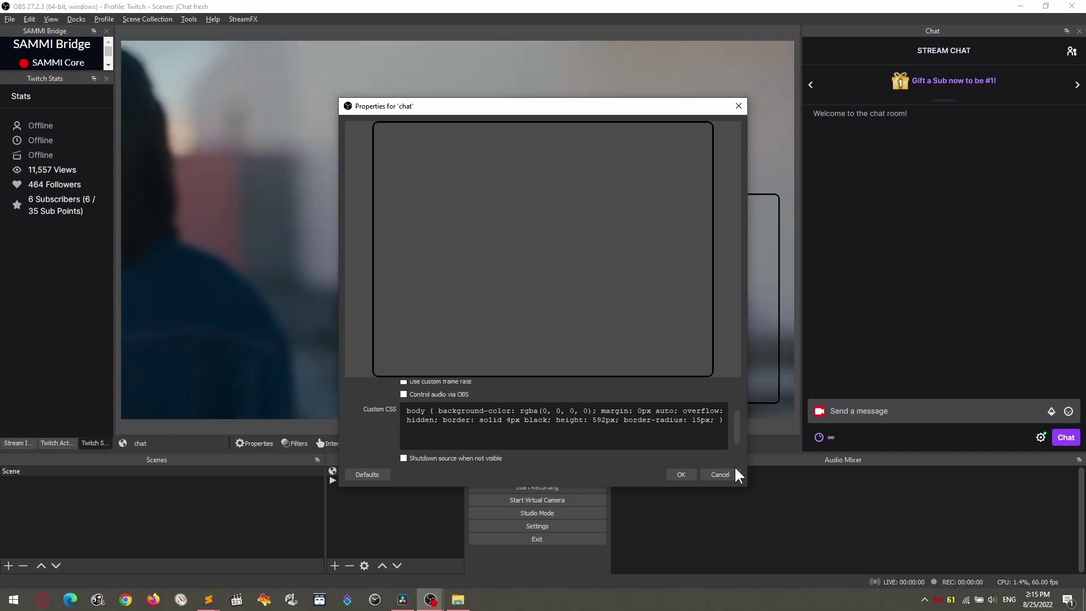
{"action": "type", "text": "backgroun"}
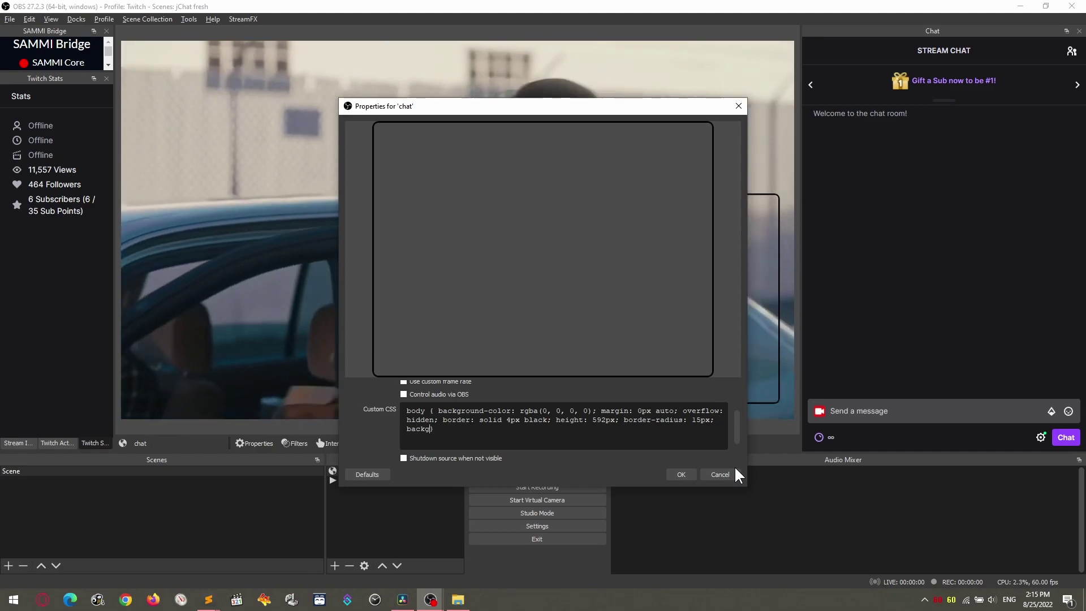
{"action": "type", "text": "d-color: c"}
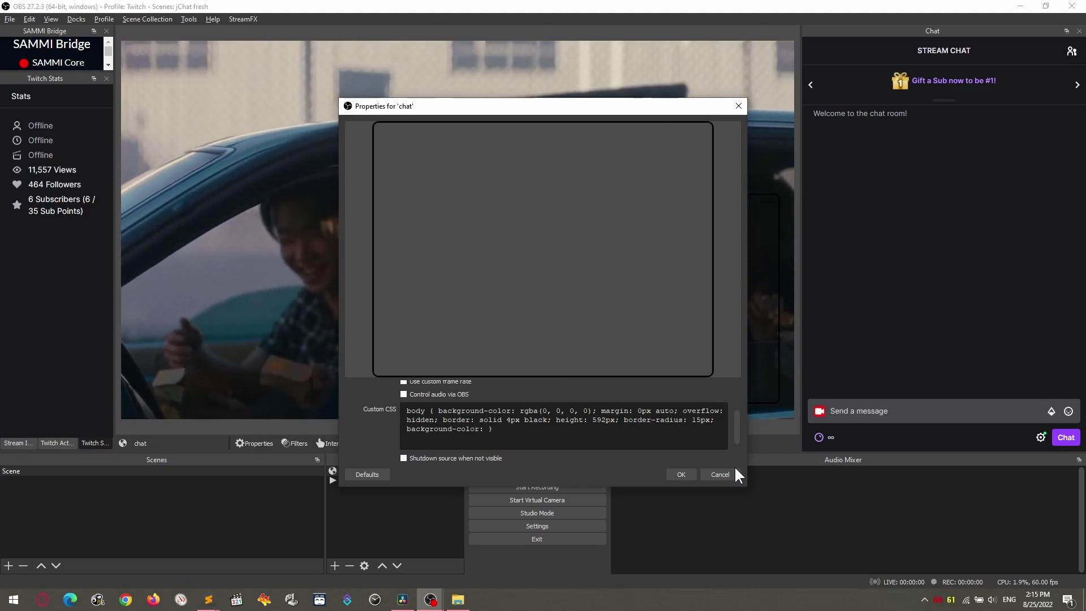
{"action": "type", "text": "rimson;"}
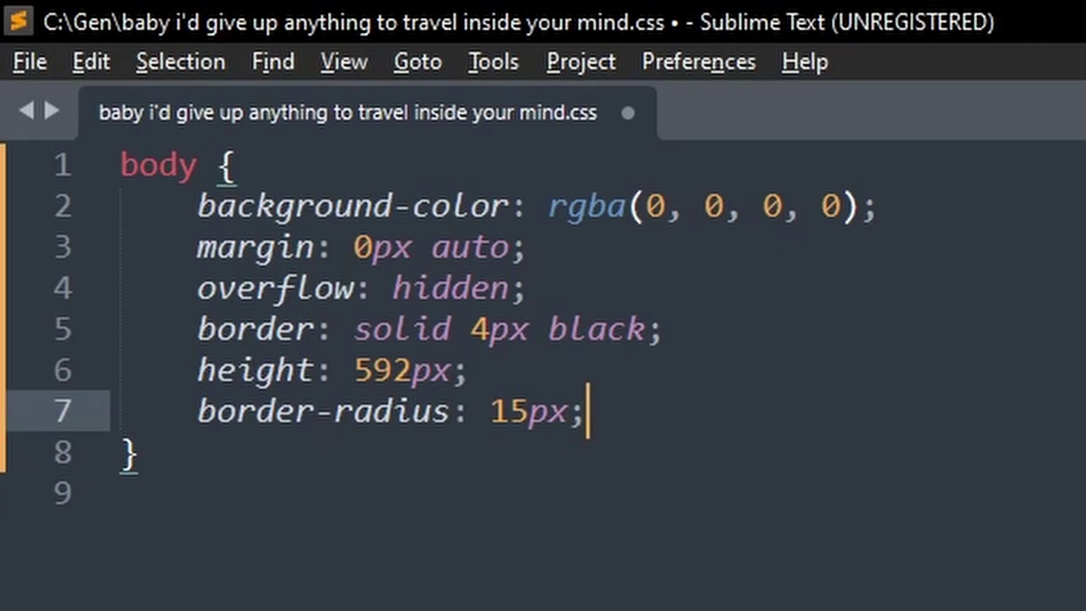
Remove border-radius, set the body background to black and apply the CSS to the chat source.
{"action": "left_click_drag", "start_coordinate": [589, 411], "coordinate": [120, 411]}
{"action": "key", "text": "BackSpace"}
{"action": "key", "text": "BackSpace"}
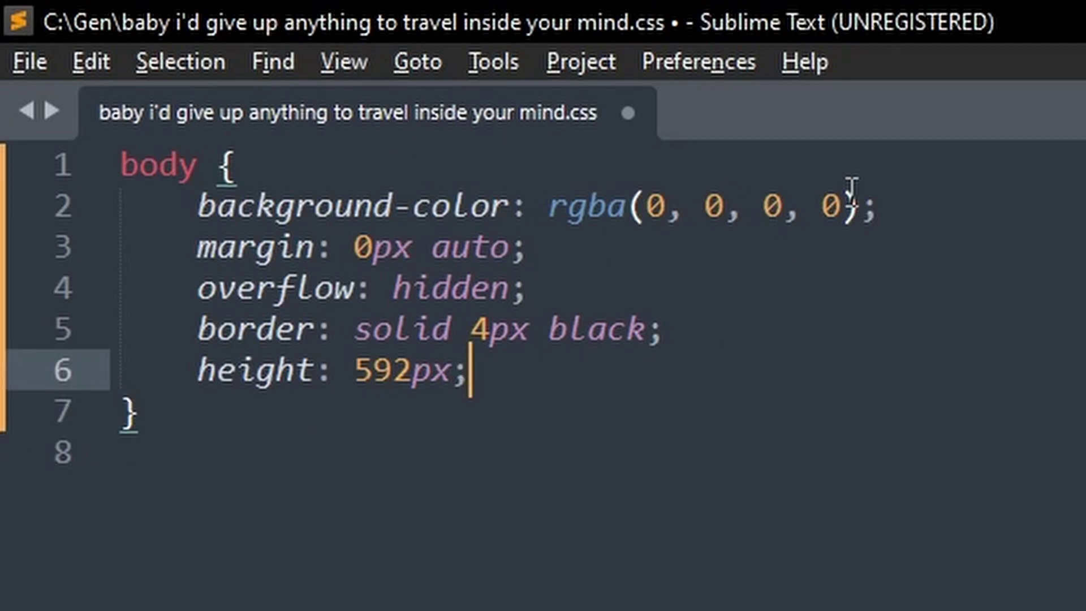
{"action": "left_click_drag", "start_coordinate": [855, 206], "coordinate": [654, 205]}
{"action": "type", "text": "bla"}
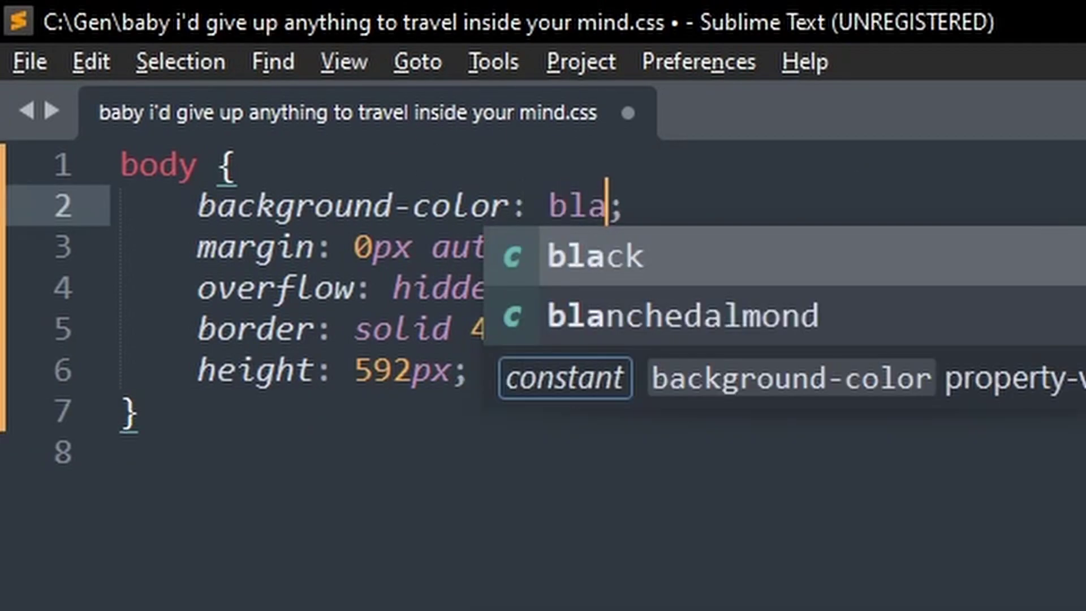
{"action": "key", "text": "Tab"}
{"action": "key", "text": "ctrl+a"}
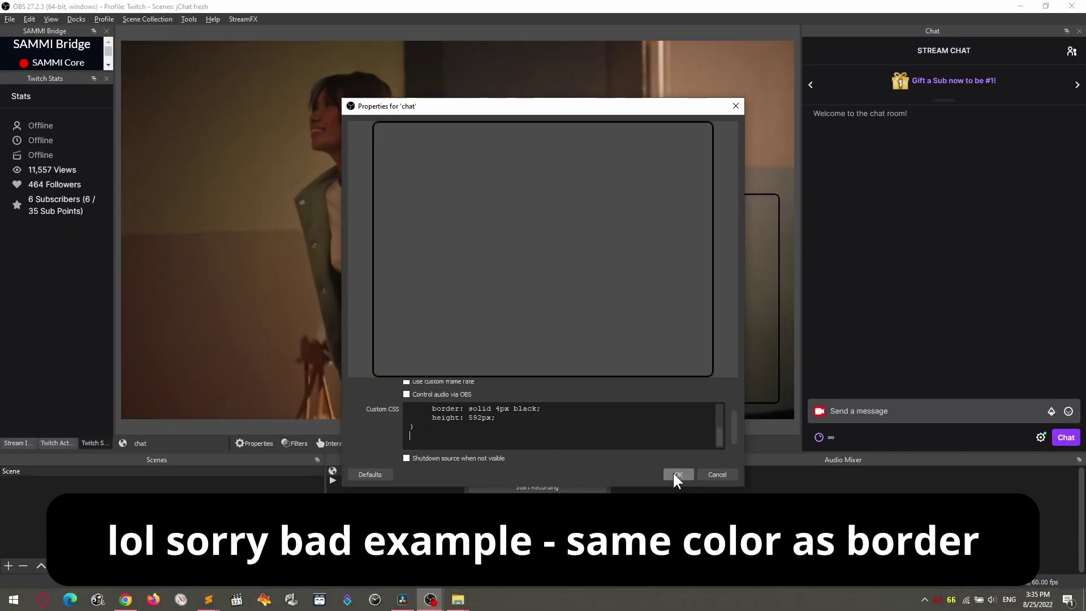
{"action": "left_click", "coordinate": [678, 475]}
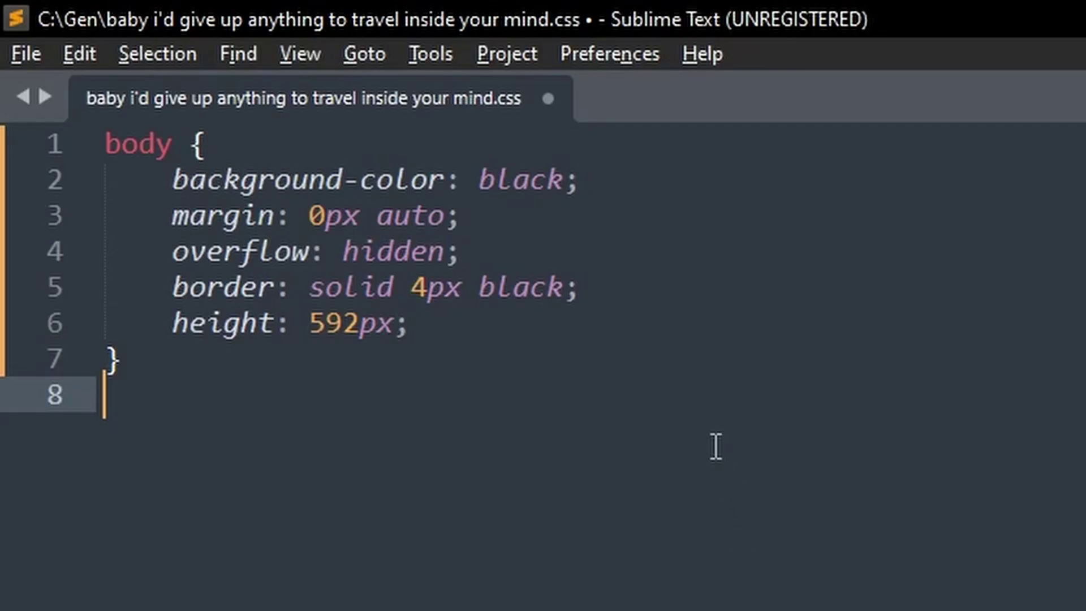
Replace the black keyword with another colour value and paste the stylesheet into the chat source again.
{"action": "double_click", "coordinate": [544, 181]}
{"action": "type", "text": "rg"}
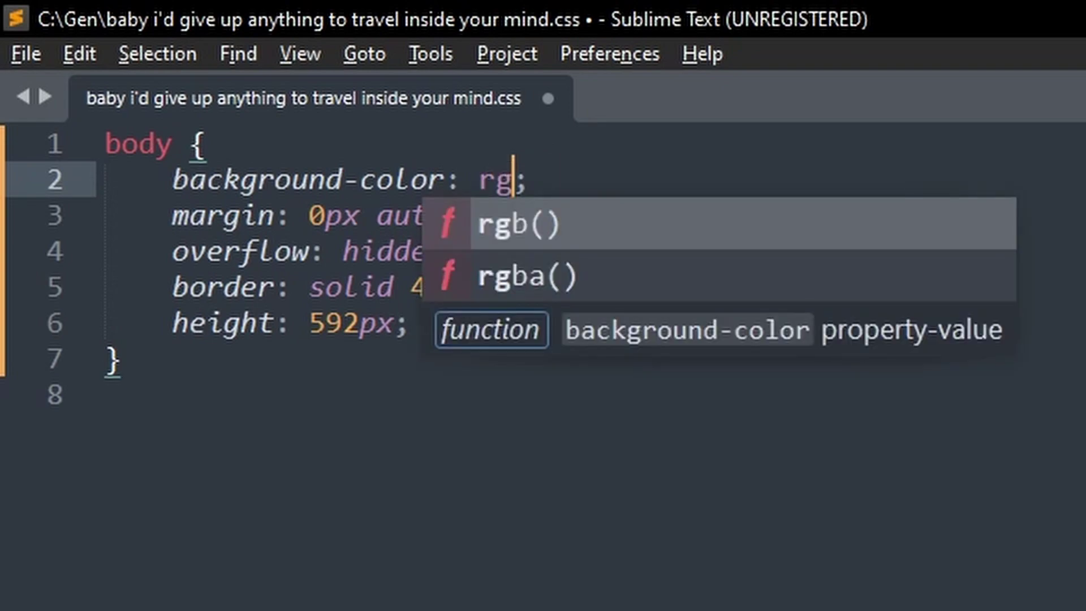
{"action": "type", "text": "ba(255,0,0"}
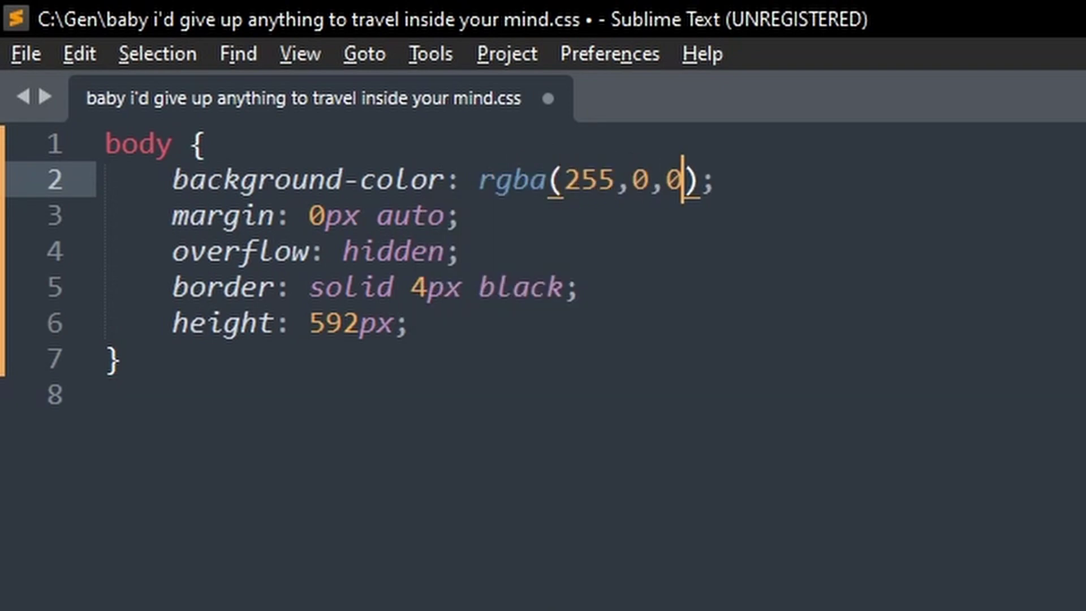
{"action": "type", "text": ",1"}
{"action": "key", "text": "ctrl+a"}
{"action": "key", "text": "ctrl+c"}
{"action": "key", "text": "alt+Tab"}
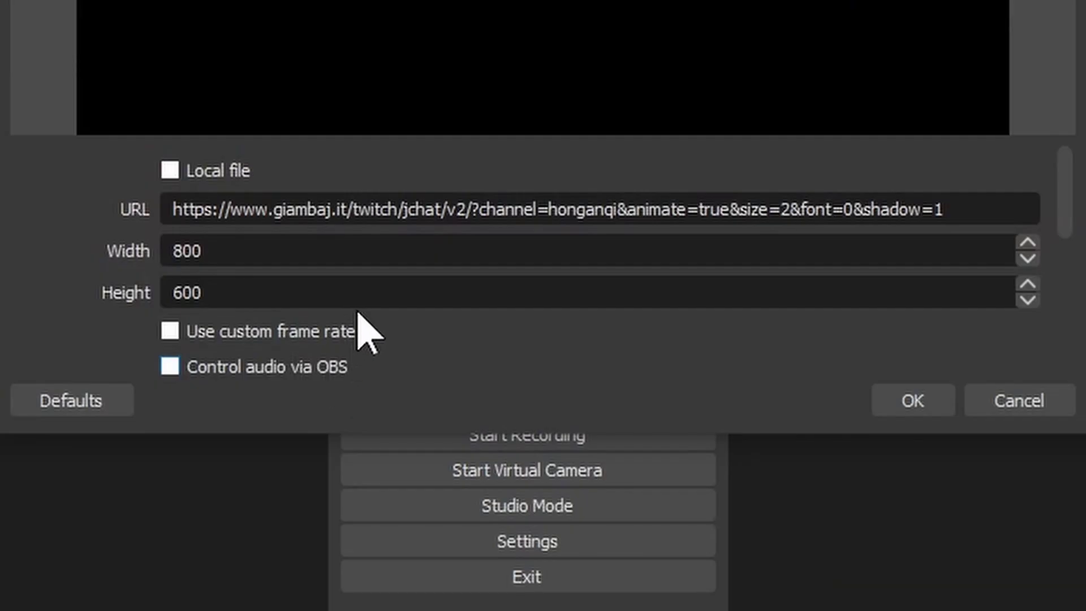
{"action": "scroll", "coordinate": [356, 323], "scroll_direction": "down", "scroll_amount": 3}
{"action": "left_click", "coordinate": [344, 321]}
{"action": "key", "text": "ctrl+a"}
{"action": "key", "text": "ctrl+v"}
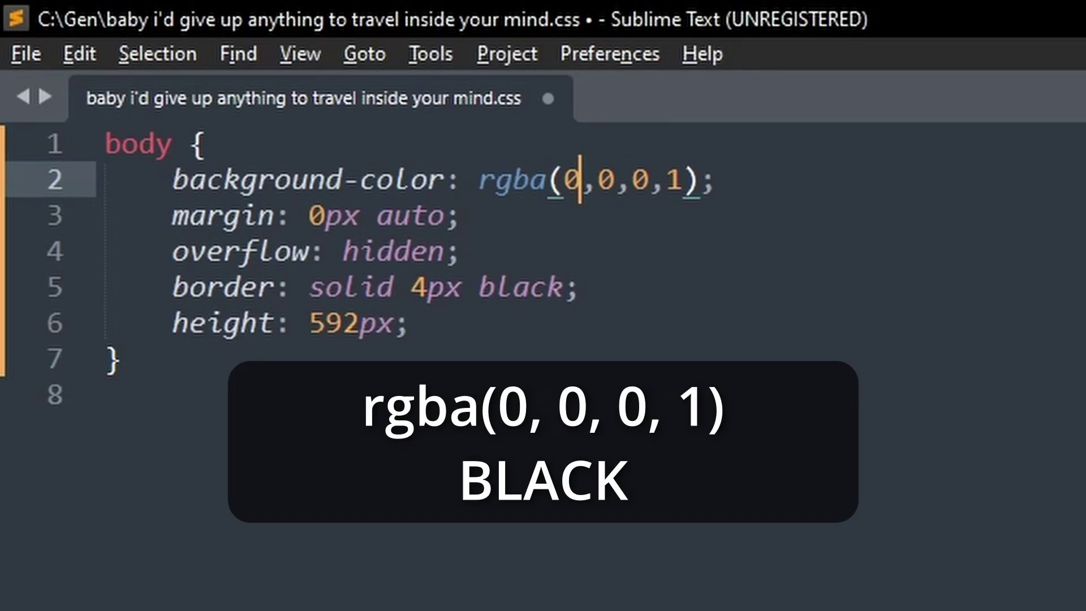
{"action": "key", "text": "ctrl+a"}
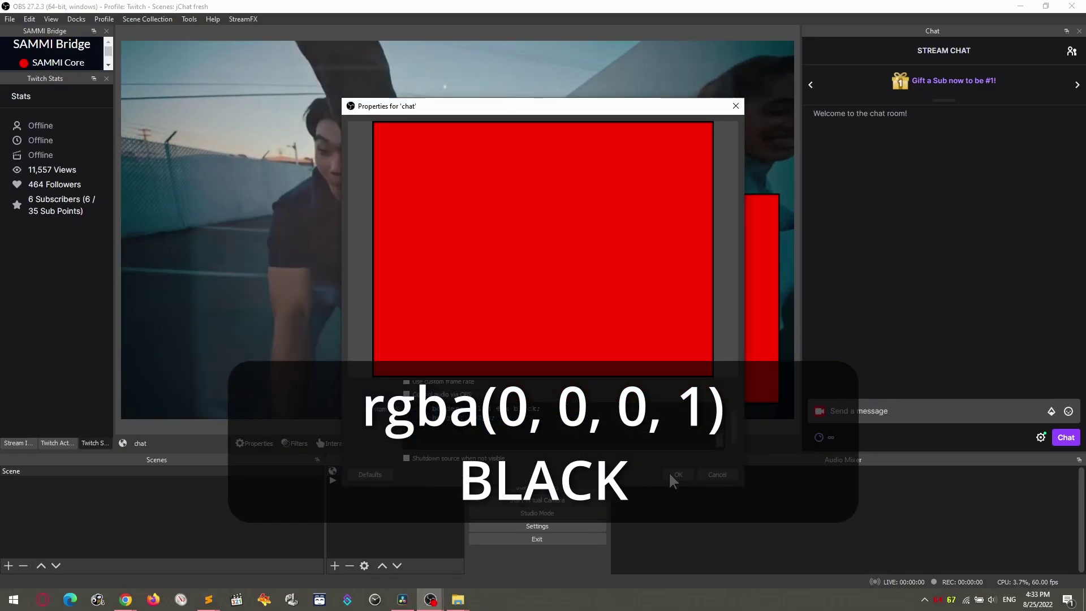
{"action": "left_click", "coordinate": [675, 472]}
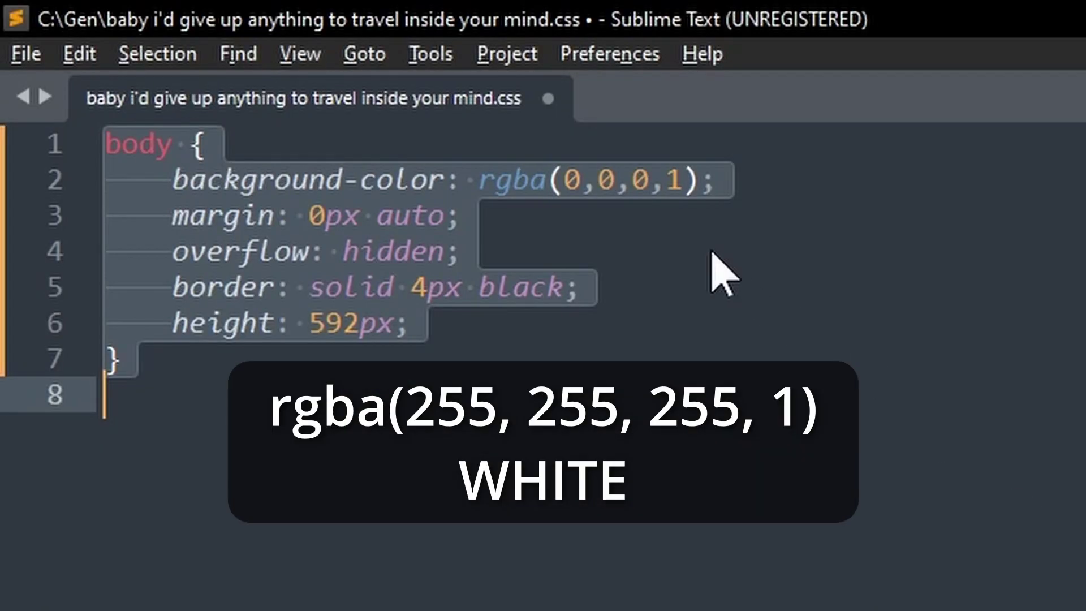
Switch the background to white, then rgba(255,255,255,0.7), applying each to the chat source.
{"action": "left_click", "coordinate": [567, 180]}
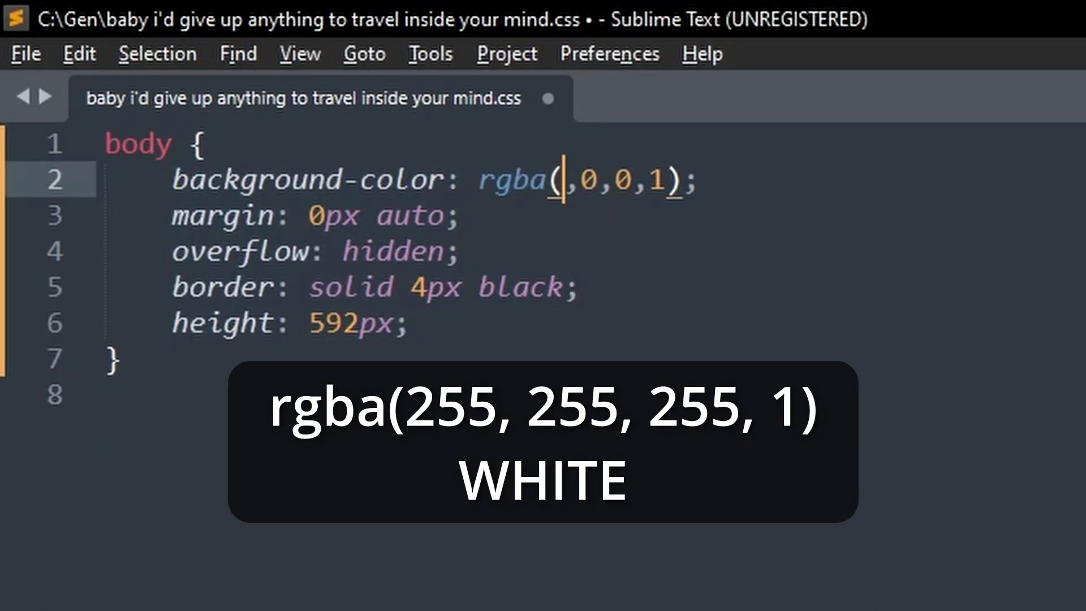
{"action": "type", "text": "255,255,255"}
{"action": "key", "text": "ctrl+a"}
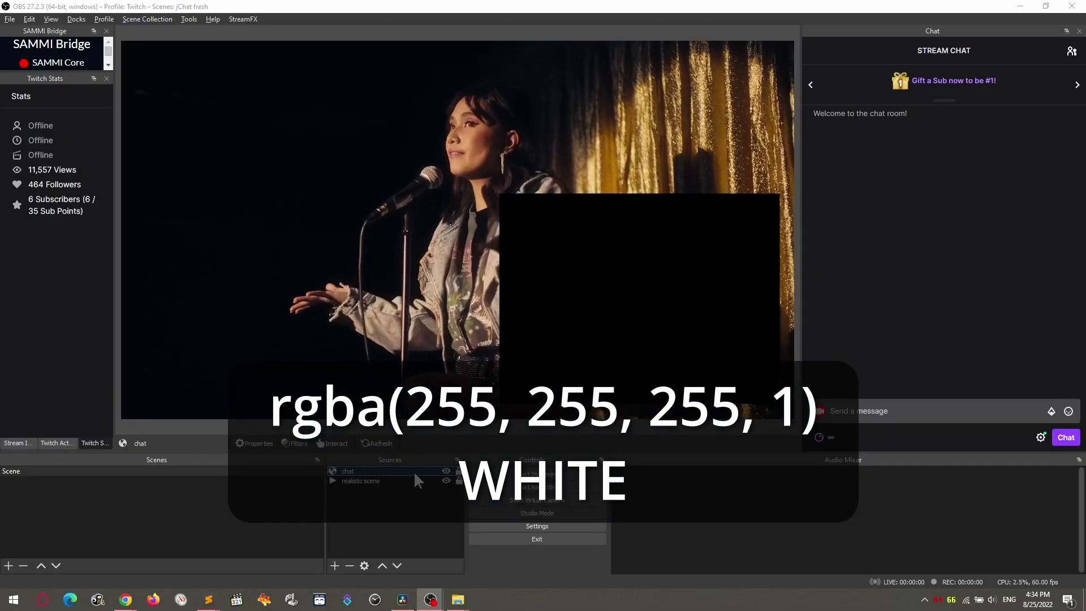
{"action": "double_click", "coordinate": [414, 471]}
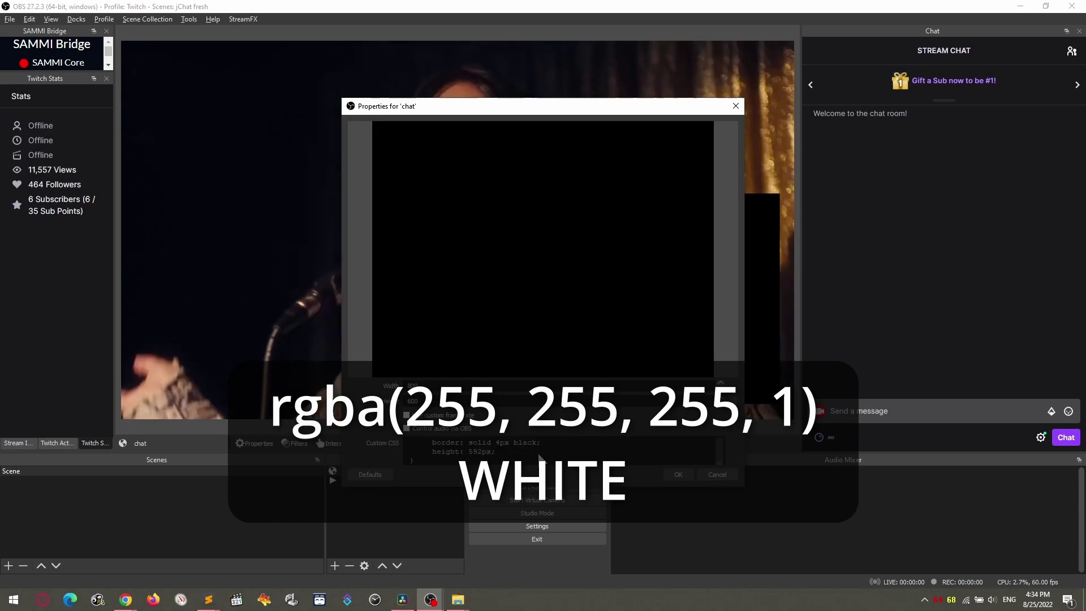
{"action": "left_click", "coordinate": [680, 474]}
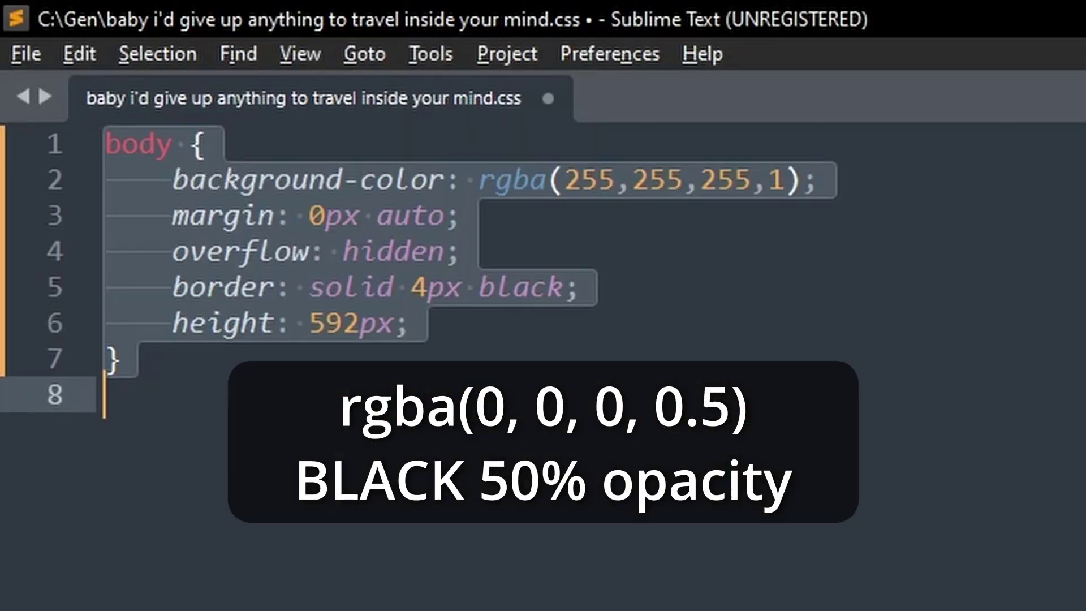
{"action": "double_click", "coordinate": [577, 180]}
{"action": "type", "text": "0"}
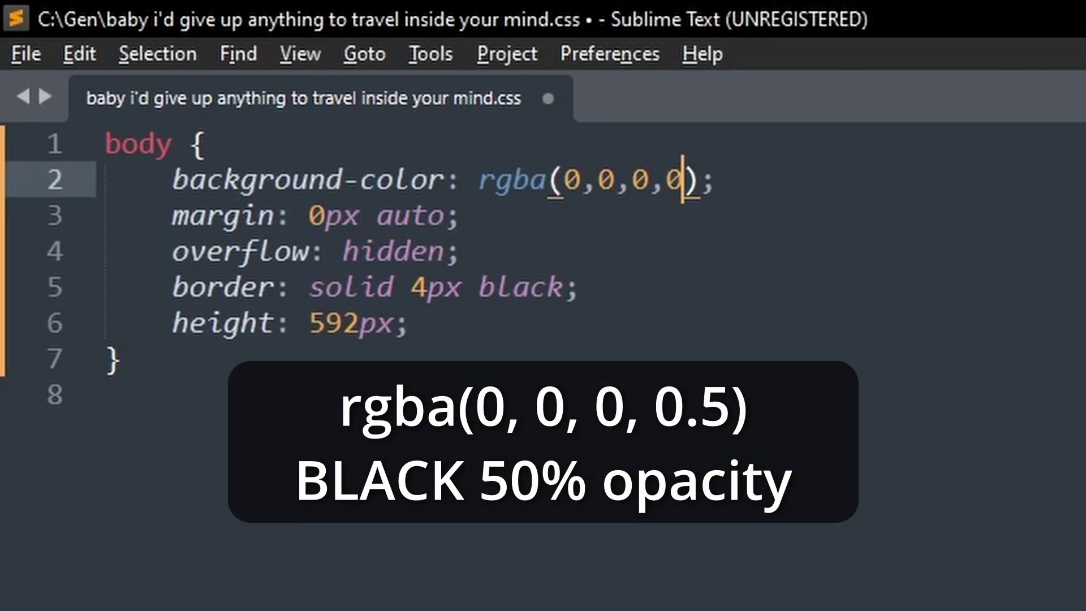
{"action": "type", "text": ".5"}
{"action": "key", "text": "ctrl+a"}
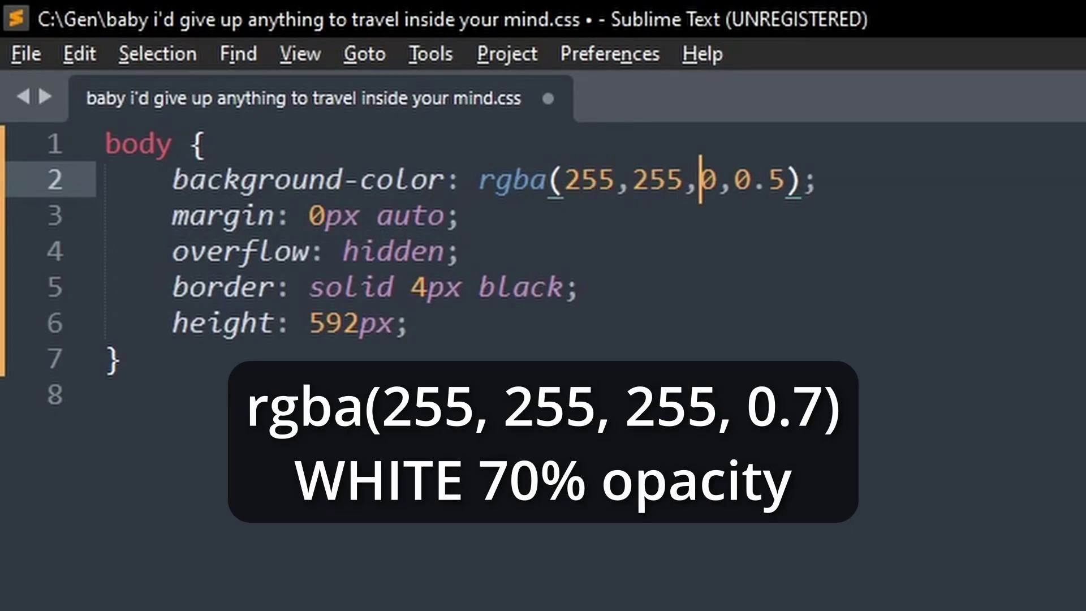
{"action": "type", "text": "255,255,255,0.5);"}
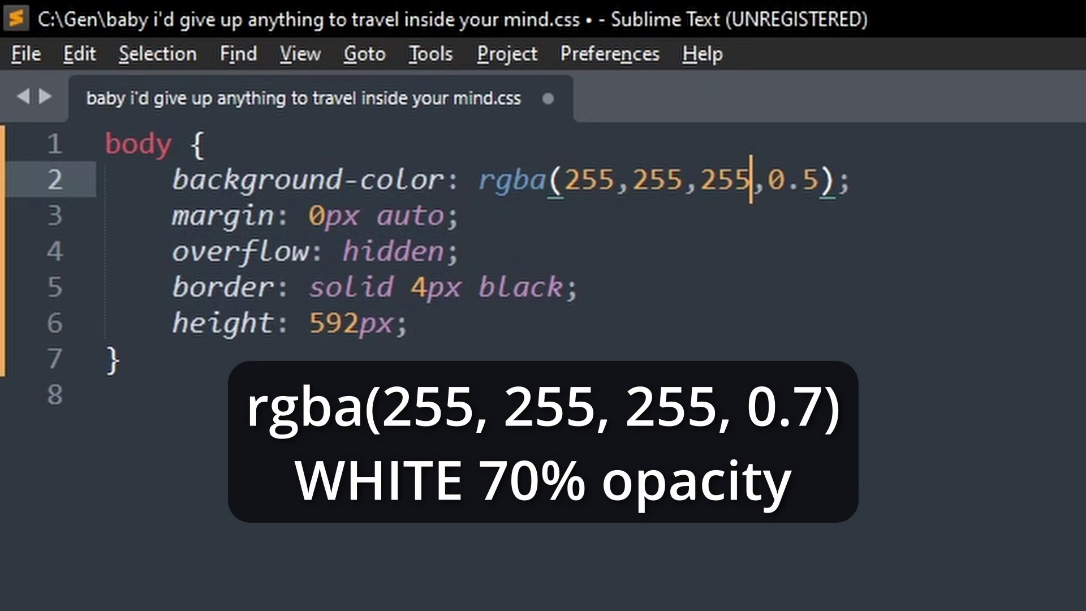
{"action": "key", "text": "BackSpace"}
{"action": "type", "text": "7"}
{"action": "key", "text": "ctrl+a"}
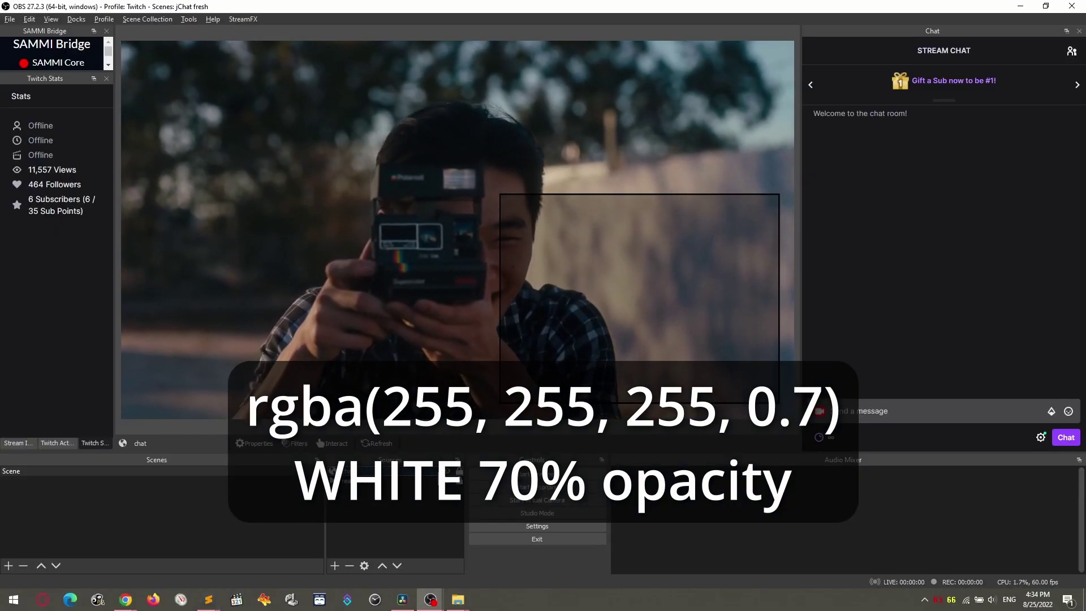
{"action": "double_click", "coordinate": [402, 335]}
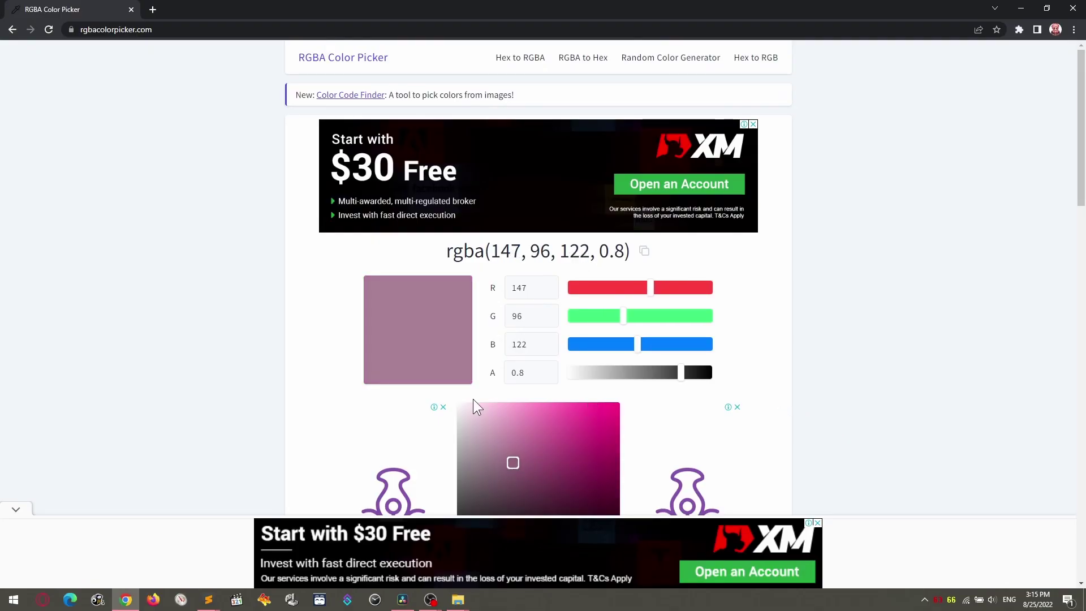
Pick a translucent purple, rgba(123, 28, 251, 0.32), with the hue, shade and alpha controls.
{"action": "left_click_drag", "start_coordinate": [637, 344], "coordinate": [686, 346]}
{"action": "scroll", "coordinate": [687, 348], "scroll_direction": "down", "scroll_amount": 2}
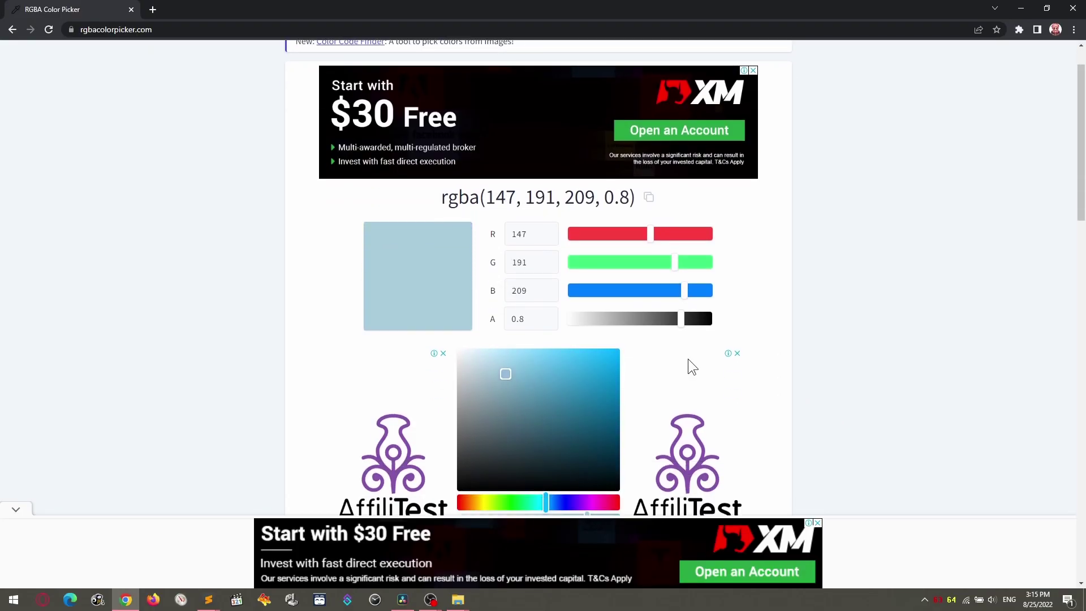
{"action": "mouse_move", "coordinate": [594, 445]}
{"action": "left_mouse_down"}
{"action": "mouse_move", "coordinate": [510, 445]}
{"action": "mouse_move", "coordinate": [577, 445]}
{"action": "mouse_move", "coordinate": [509, 459]}
{"action": "left_mouse_up"}
{"action": "left_click", "coordinate": [549, 395]}
{"action": "left_click", "coordinate": [601, 295]}
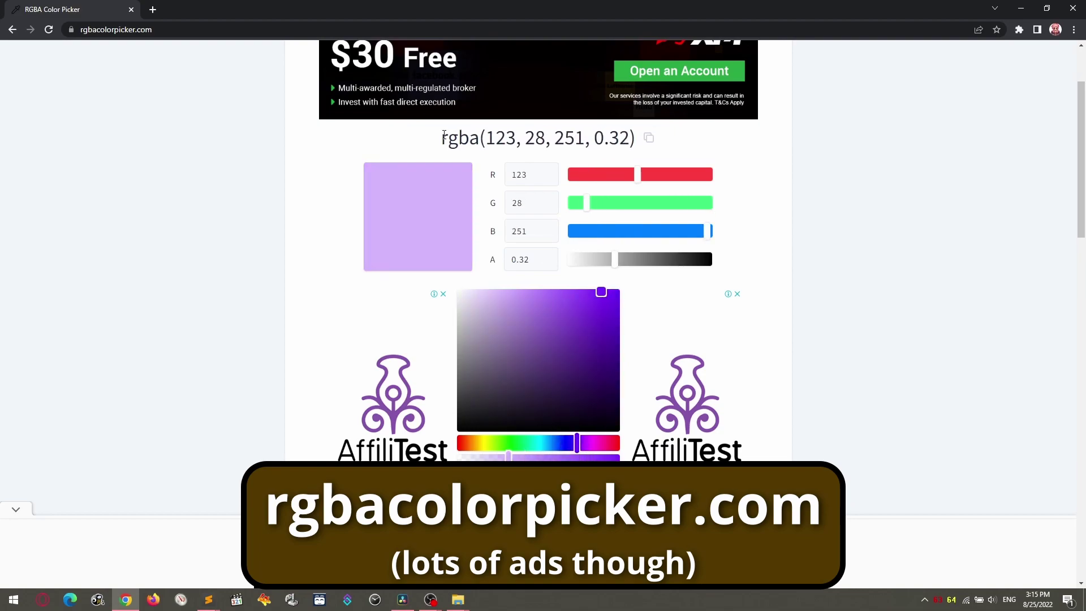
Paste the picked purple over the body's background-color value in the stylesheet.
{"action": "left_click", "coordinate": [649, 138]}
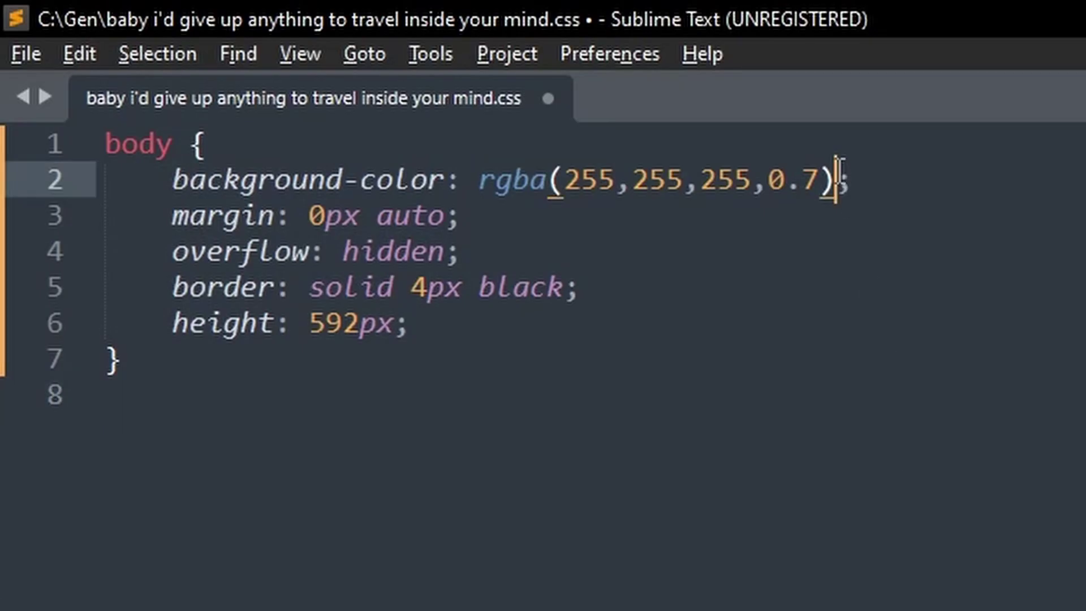
{"action": "left_click_drag", "start_coordinate": [480, 180], "coordinate": [836, 181]}
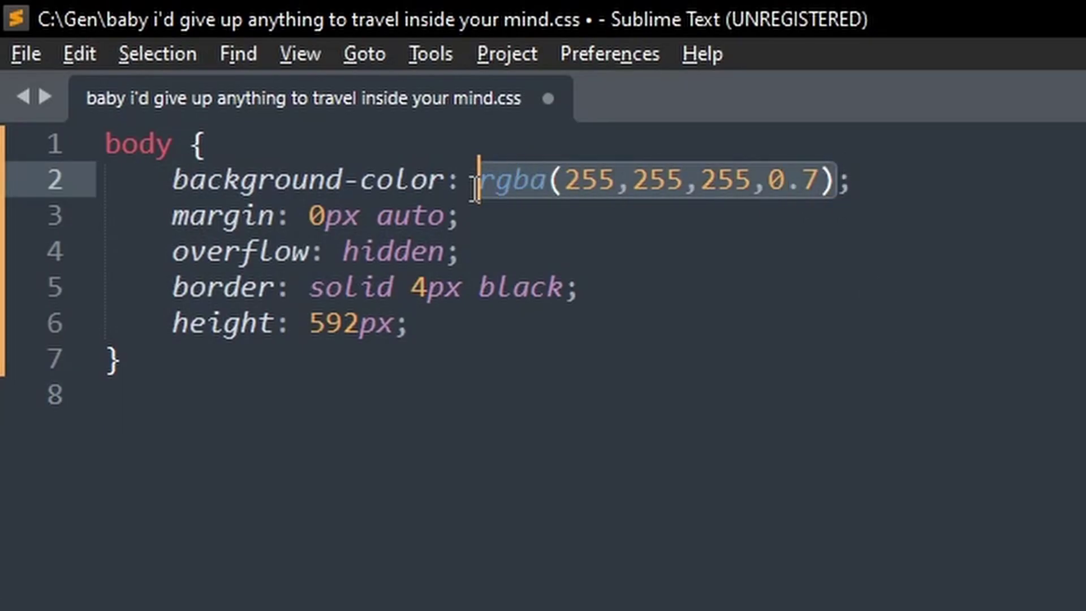
{"action": "key", "text": "ctrl+v"}
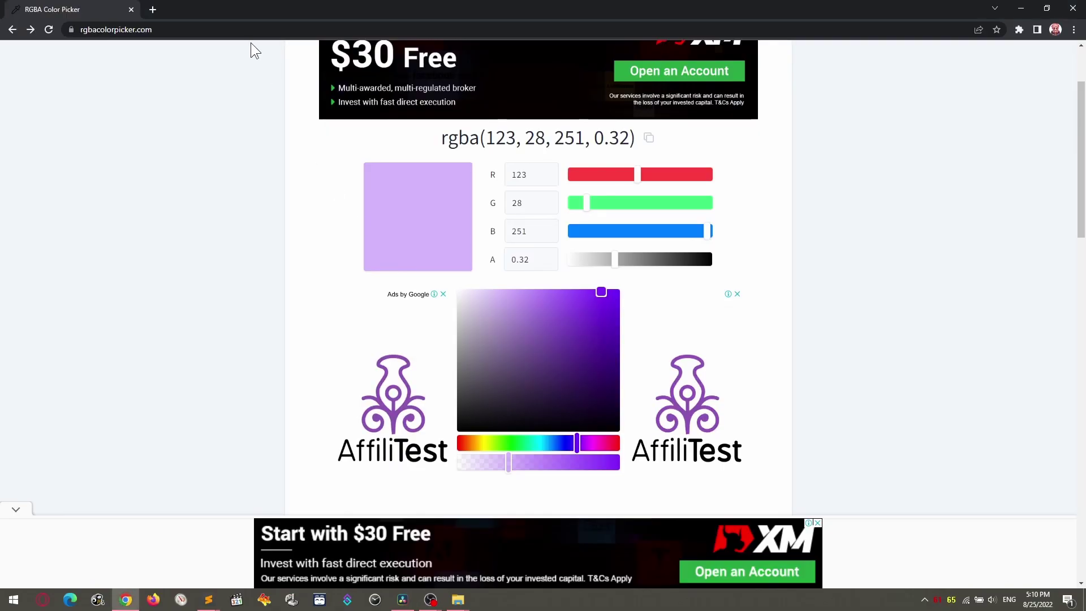
Load the jChat overlay URL in Chrome and send a test chat line.
{"action": "left_click", "coordinate": [250, 29]}
{"action": "key", "text": "ctrl+v"}
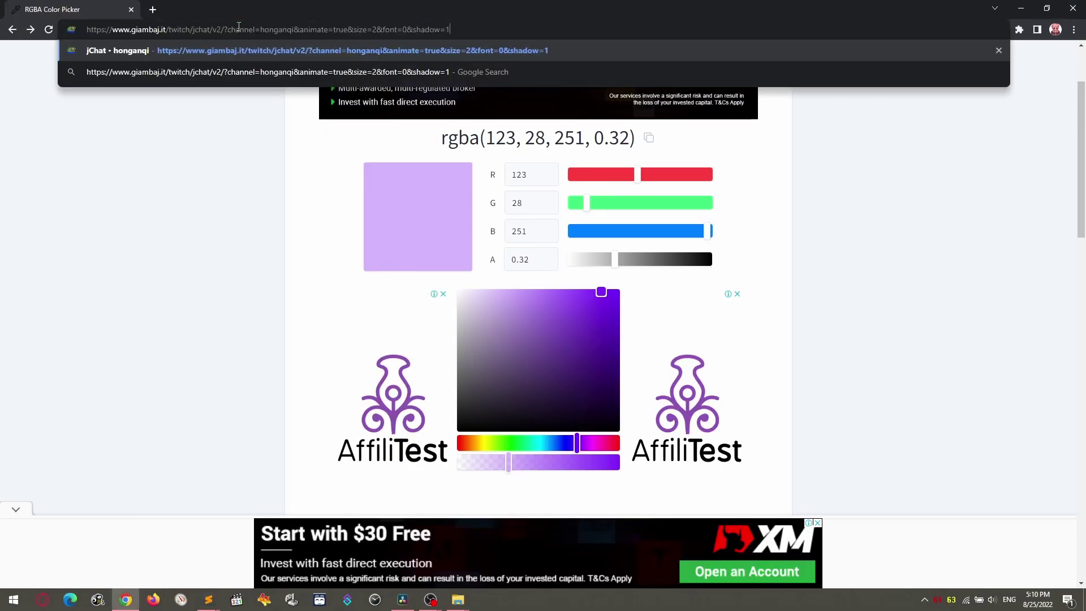
{"action": "key", "text": "Return"}
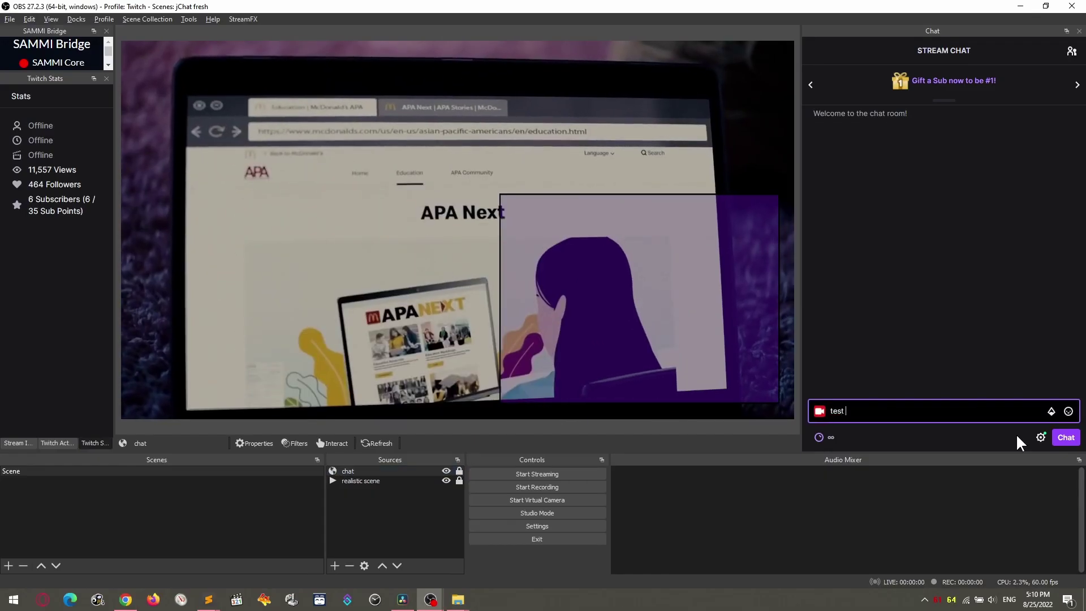
{"action": "type", "text": "her line"}
{"action": "key", "text": "Return"}
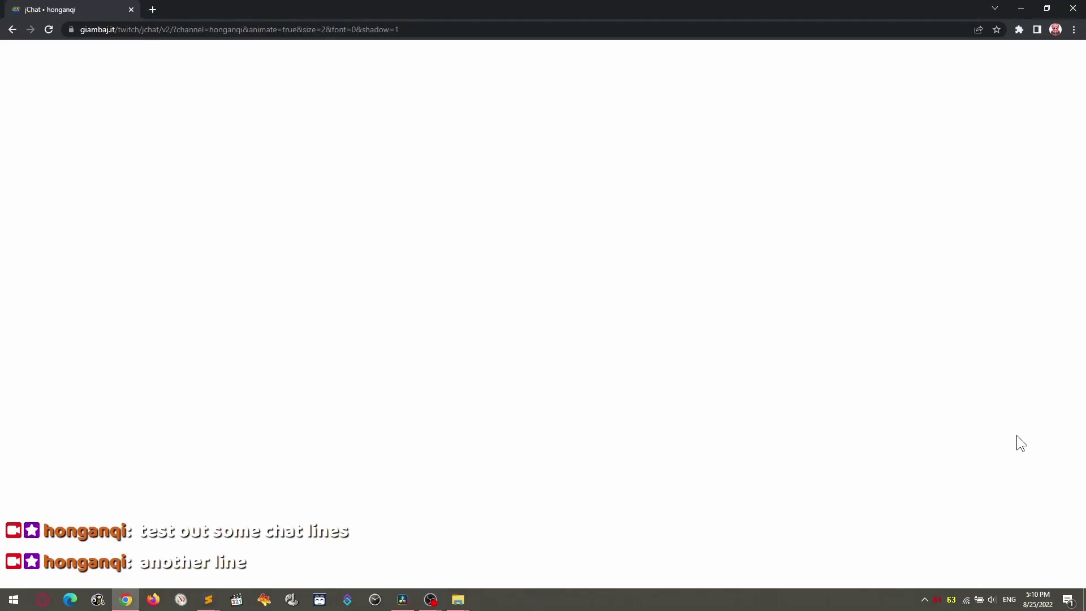
Inspect the jChat page in developer tools and reload it.
{"action": "right_click", "coordinate": [366, 305]}
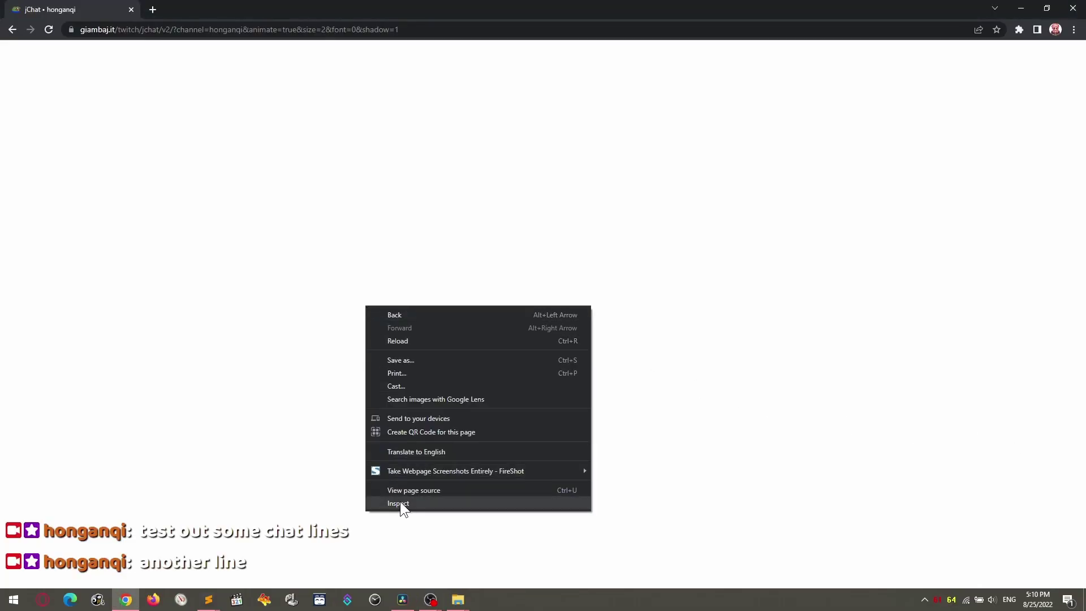
{"action": "left_click", "coordinate": [400, 502]}
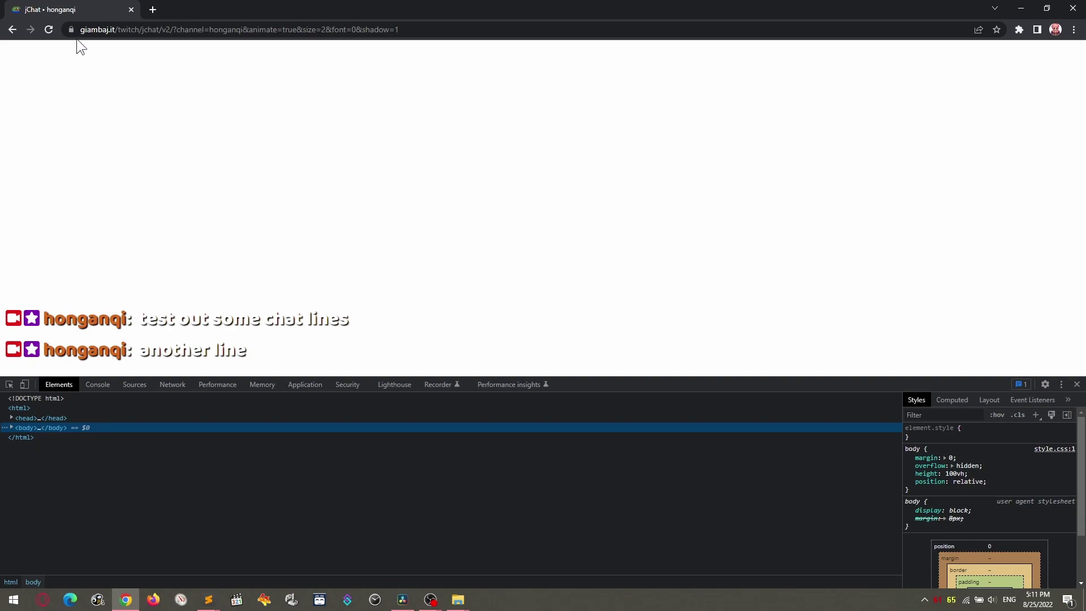
{"action": "left_click", "coordinate": [49, 30]}
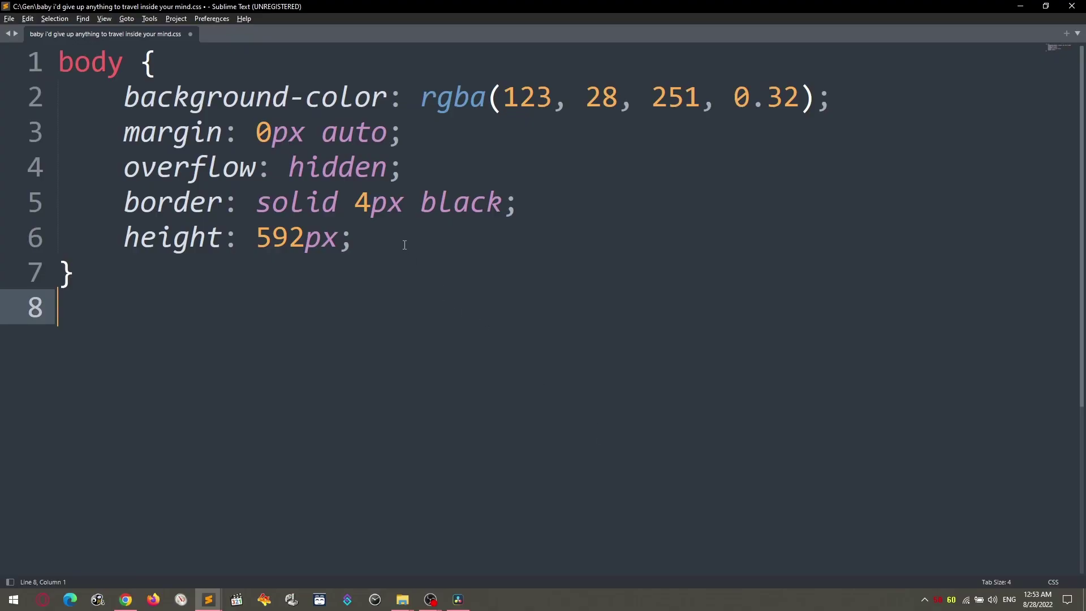
Copy the body declarations from Sublime and paste them into a new body style rule in DevTools.
{"action": "left_click_drag", "start_coordinate": [365, 240], "coordinate": [18, 110]}
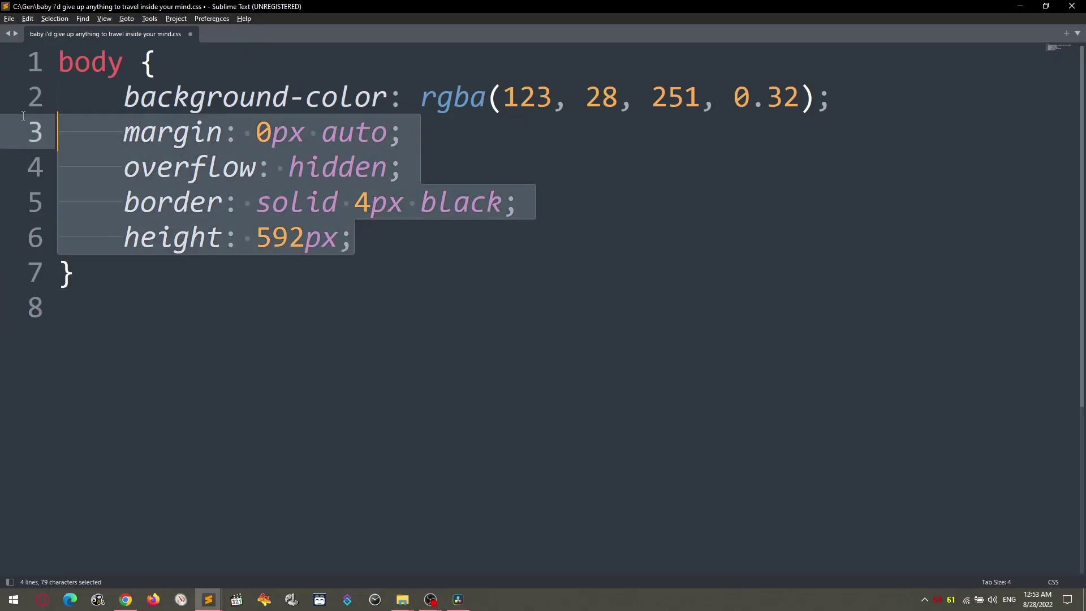
{"action": "right_click", "coordinate": [220, 127]}
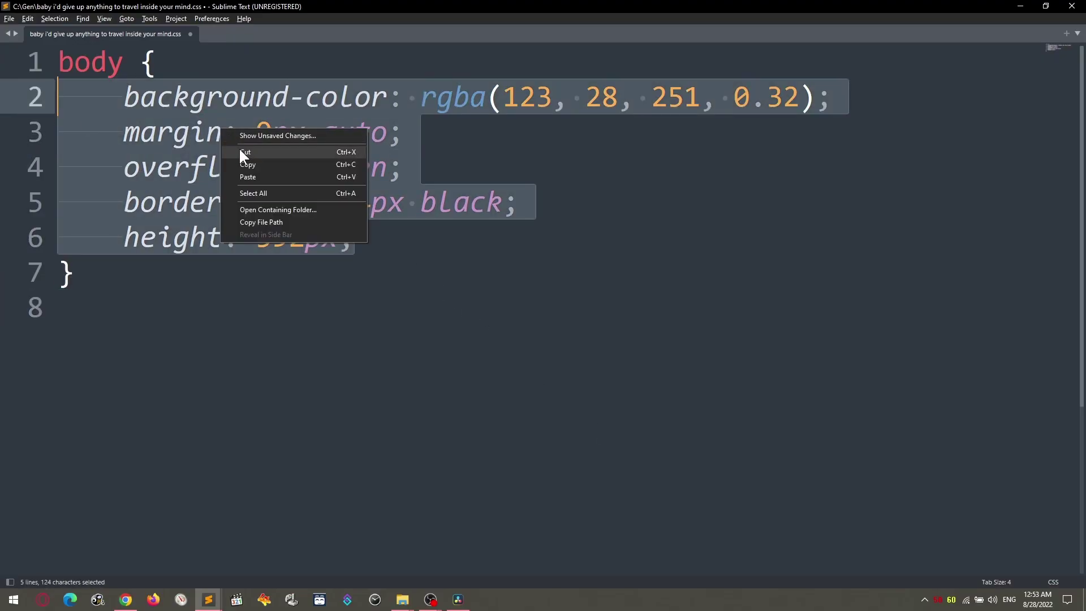
{"action": "left_click", "coordinate": [251, 167]}
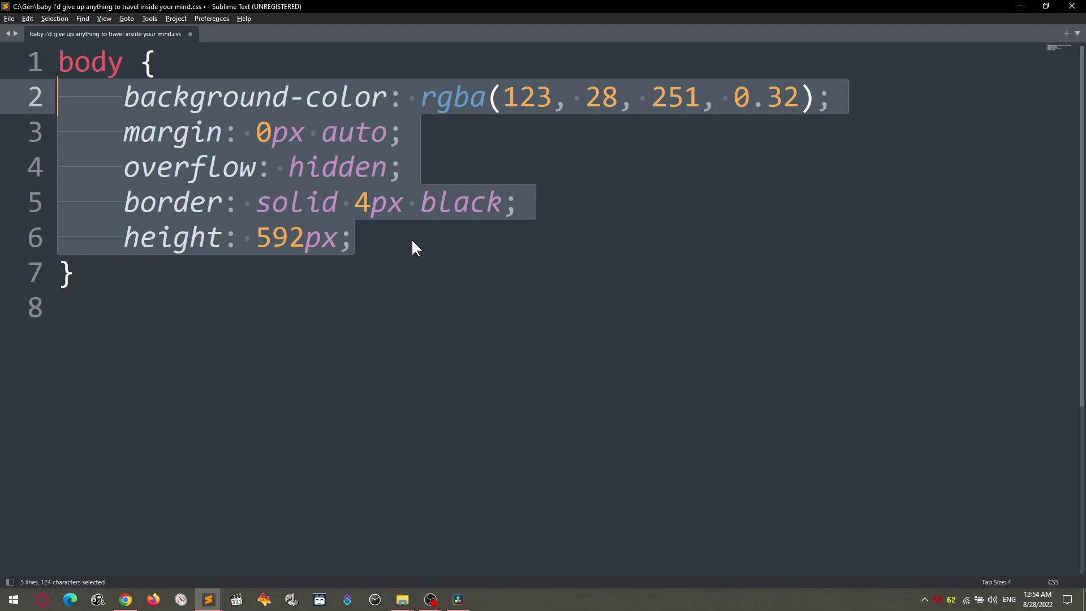
{"action": "key", "text": "alt+Tab"}
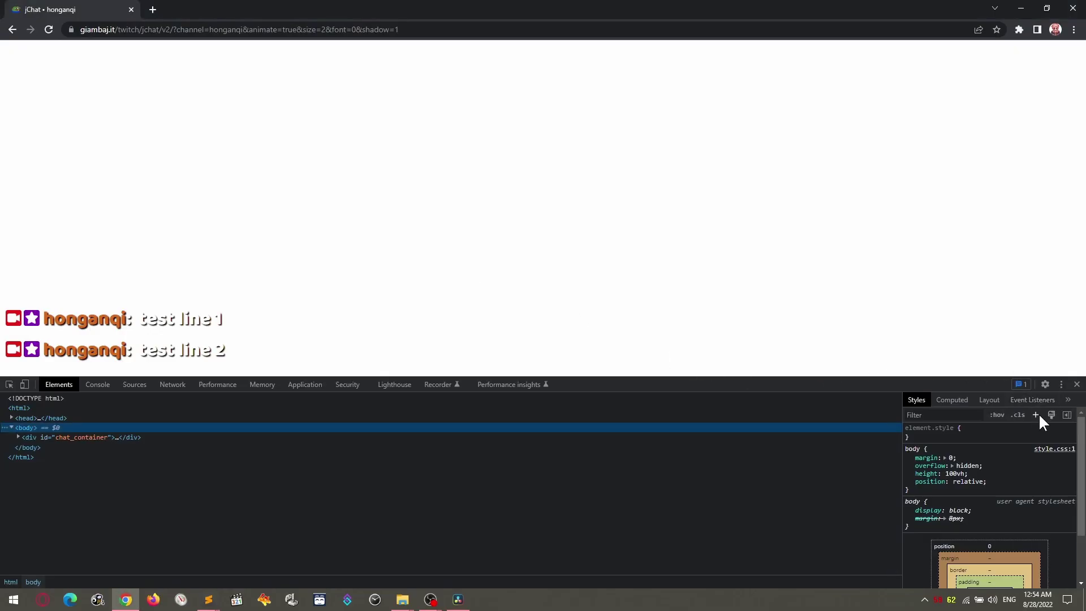
{"action": "left_click", "coordinate": [1037, 415]}
{"action": "left_click", "coordinate": [960, 450]}
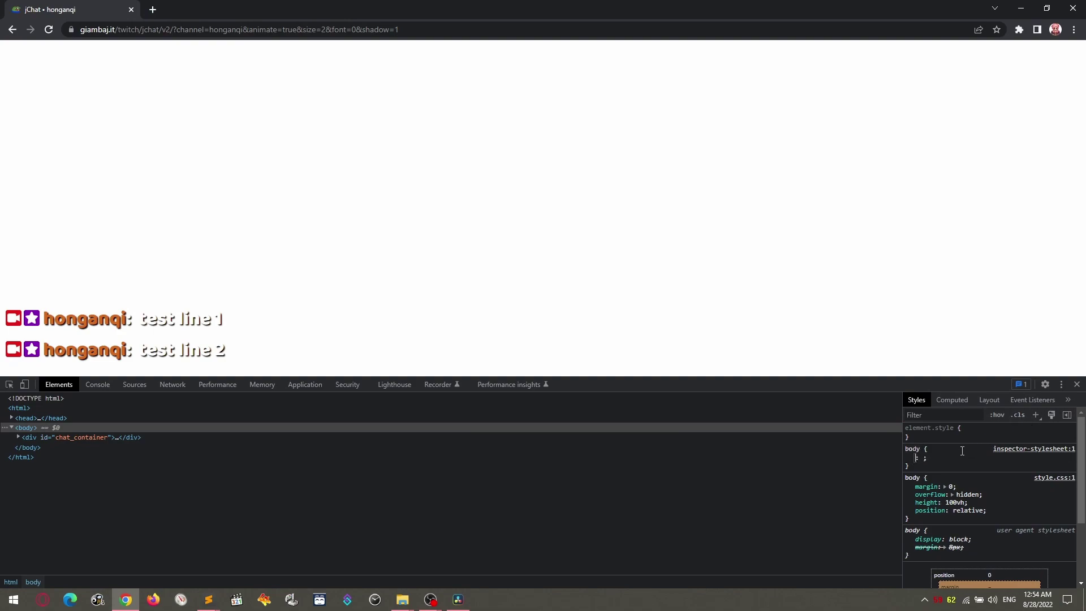
{"action": "key", "text": "ctrl+v"}
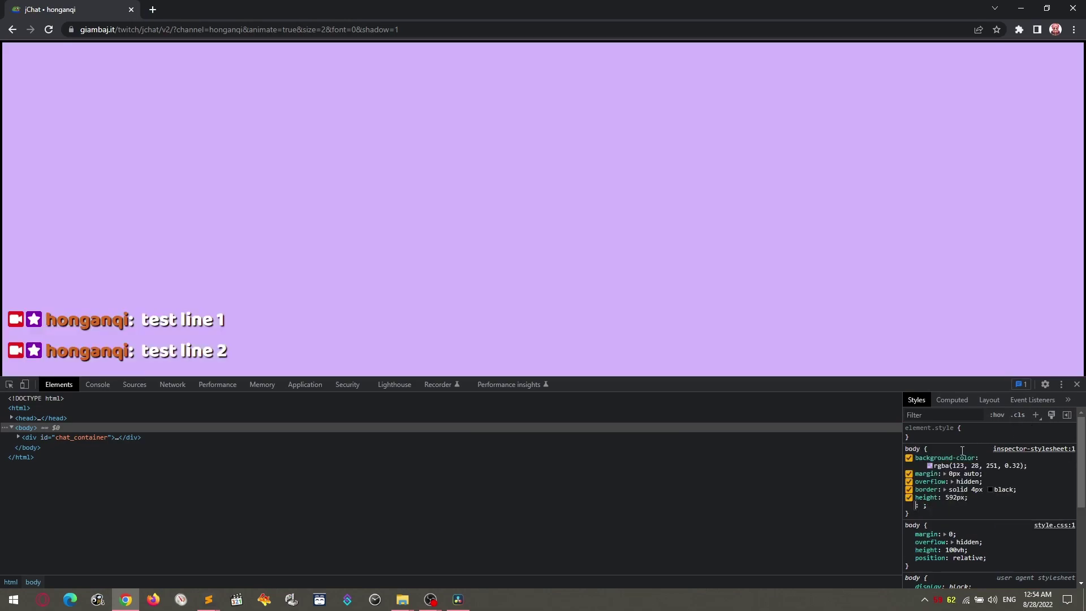
Use the DevTools colour picker to shift the body background to a brighter green tint.
{"action": "left_click", "coordinate": [929, 466]}
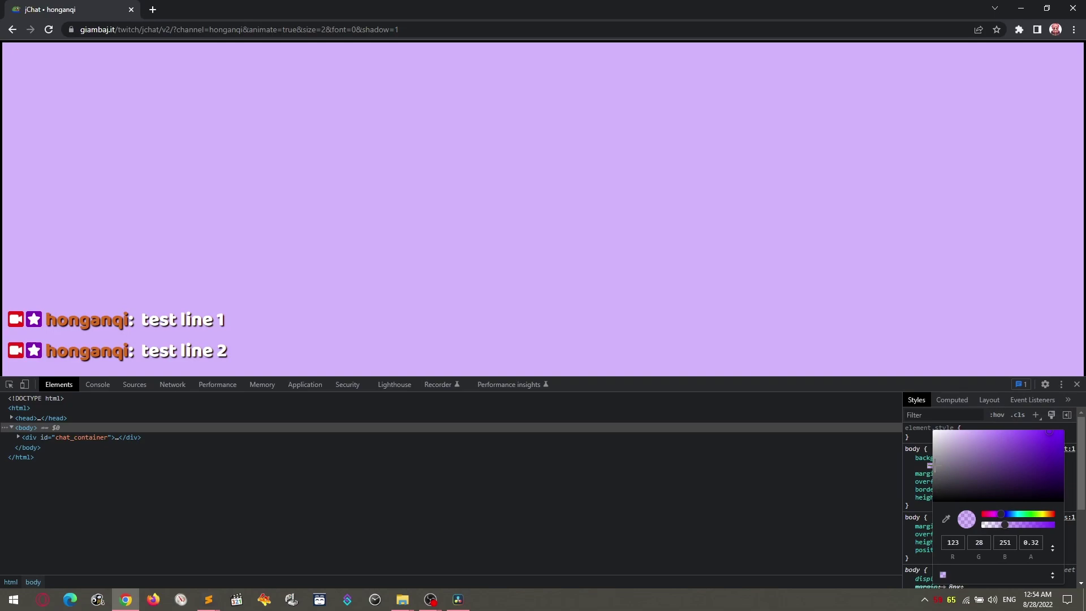
{"action": "left_click", "coordinate": [997, 473]}
{"action": "left_click_drag", "start_coordinate": [1038, 513], "coordinate": [1025, 513]}
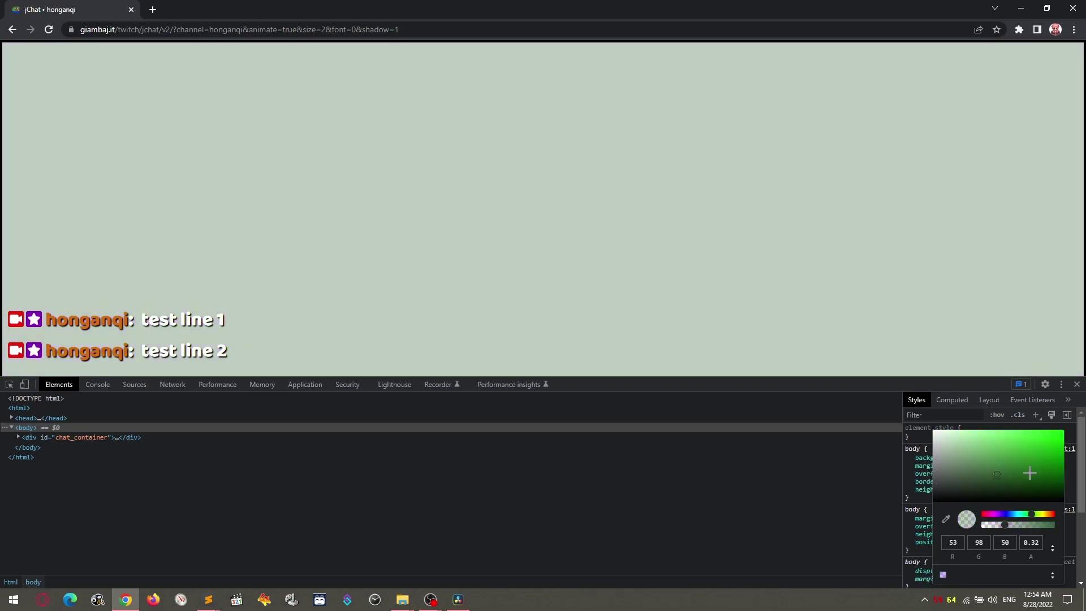
{"action": "mouse_move", "coordinate": [1030, 473]}
{"action": "left_mouse_down"}
{"action": "mouse_move", "coordinate": [1044, 445]}
{"action": "mouse_move", "coordinate": [999, 449]}
{"action": "left_mouse_up"}
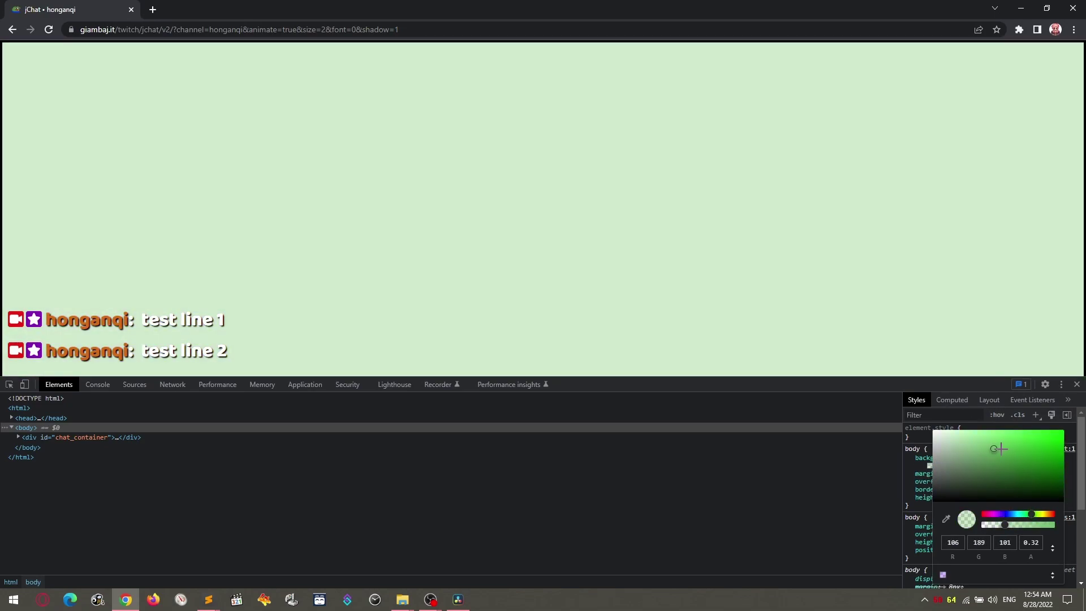
{"action": "left_click", "coordinate": [1016, 398]}
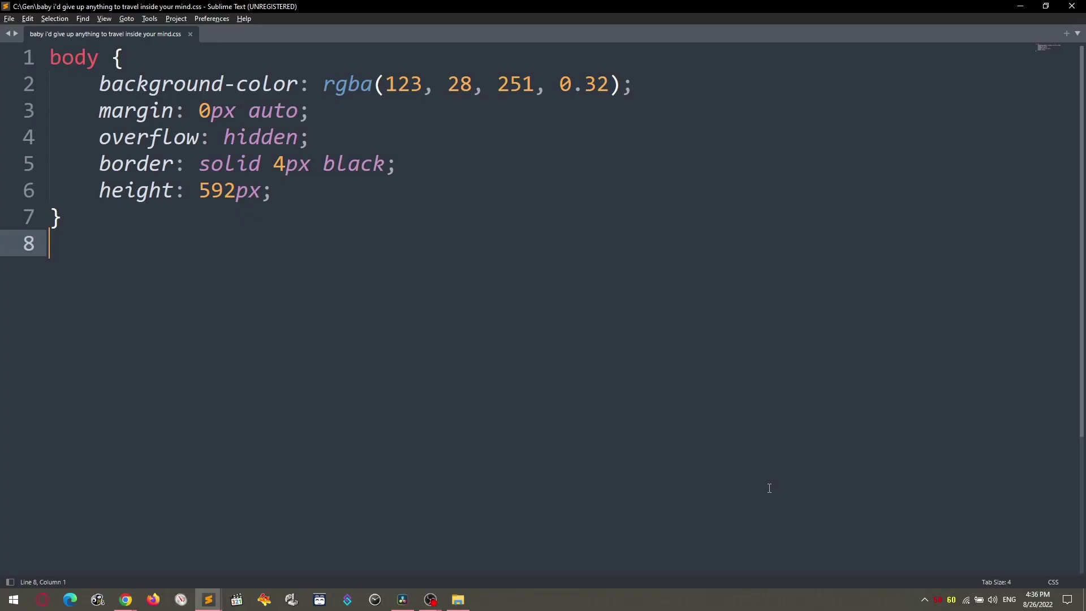
Start an empty .chat_line rule in the CSS file and add a matching .chat_line rule in DevTools.
{"action": "key", "text": "Return"}
{"action": "type", "text": ".chat_"}
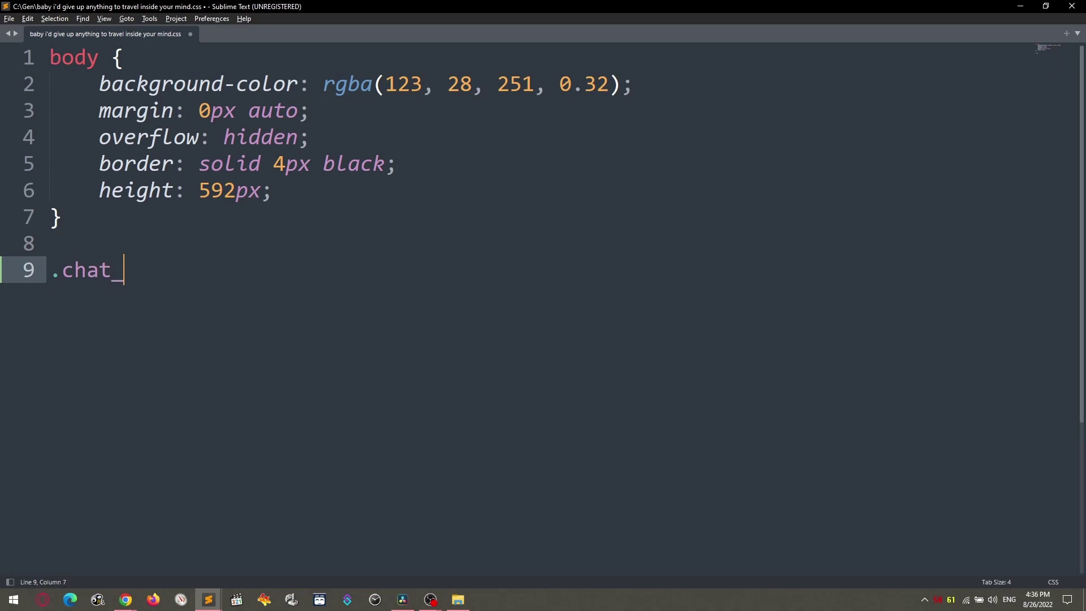
{"action": "type", "text": "line {"}
{"action": "key", "text": "Return"}
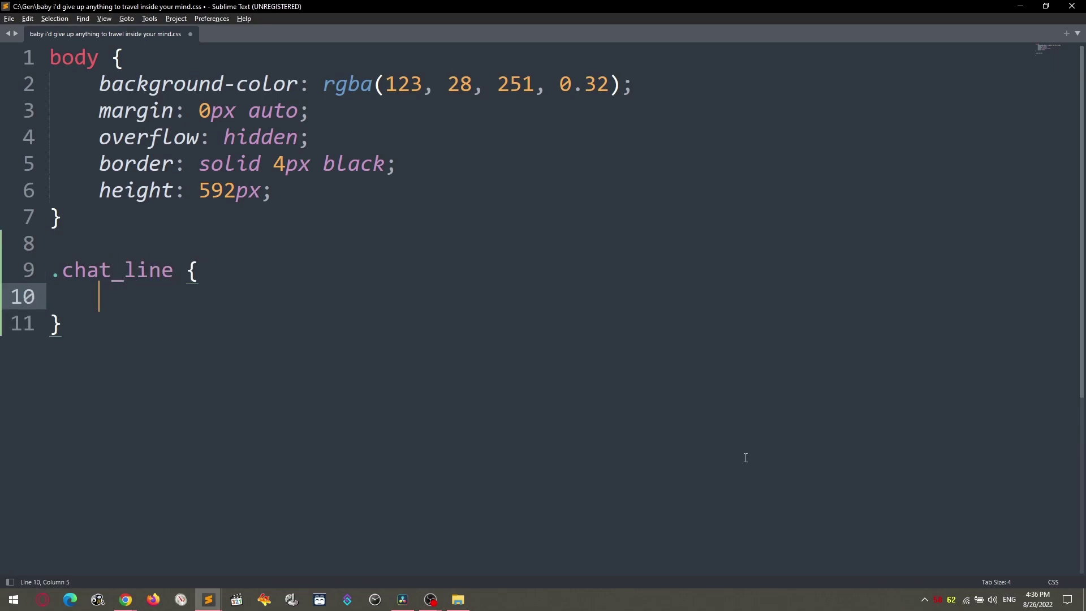
{"action": "key", "text": "alt+Tab"}
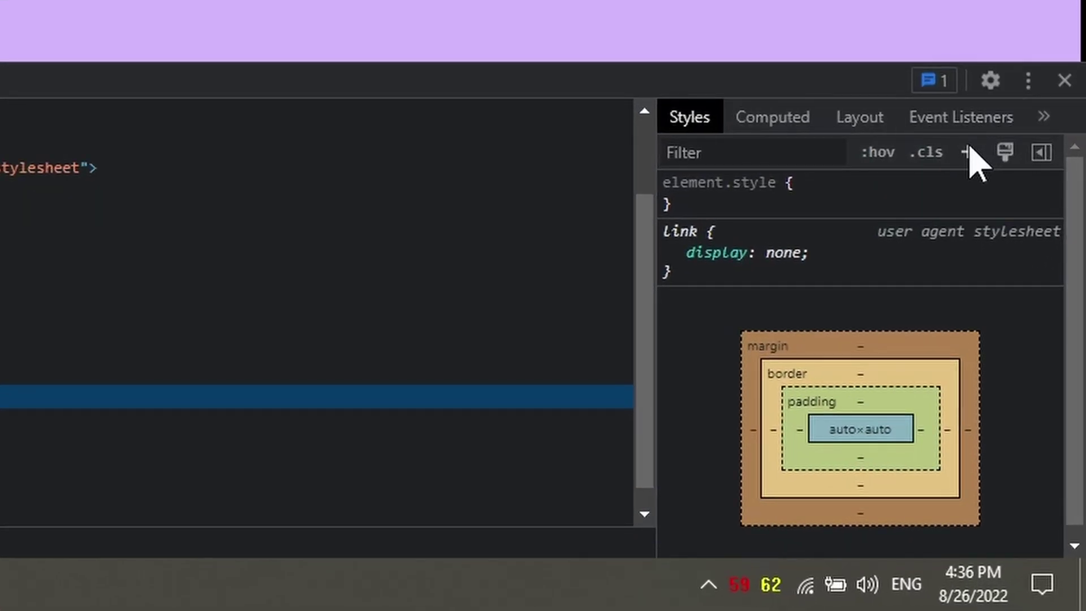
{"action": "left_click", "coordinate": [969, 152]}
{"action": "type", "text": ","}
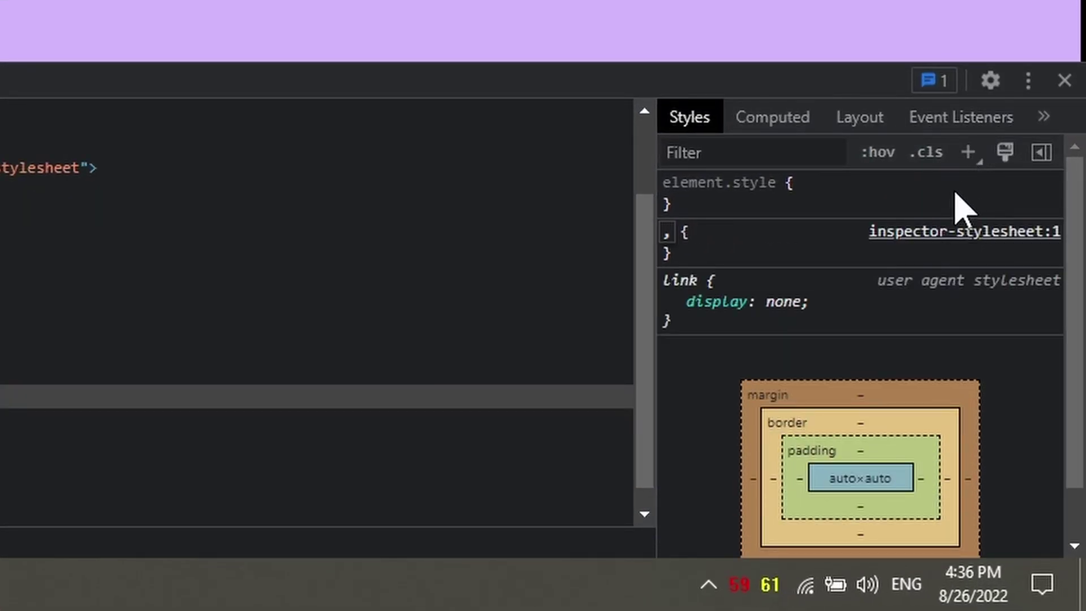
{"action": "type", "text": "chat_line"}
{"action": "key", "text": "Return"}
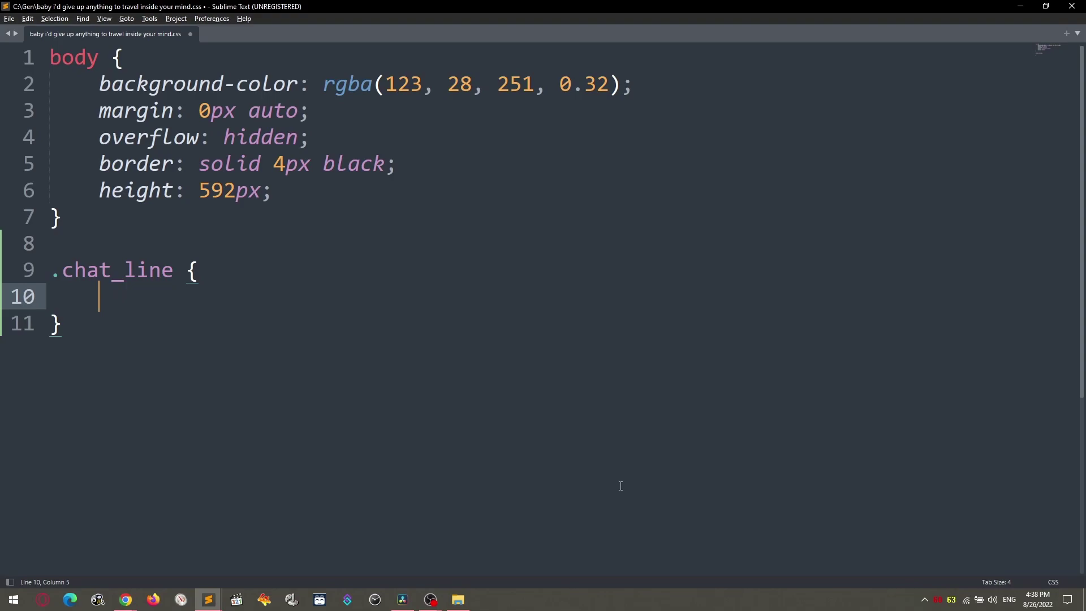
{"action": "type", "text": "backgr"}
Set .chat_line background-color to rgba(0, 0, 0, 0.6) in Sublime and DevTools, then start margin-top: 10px.
{"action": "key", "text": "Tab"}
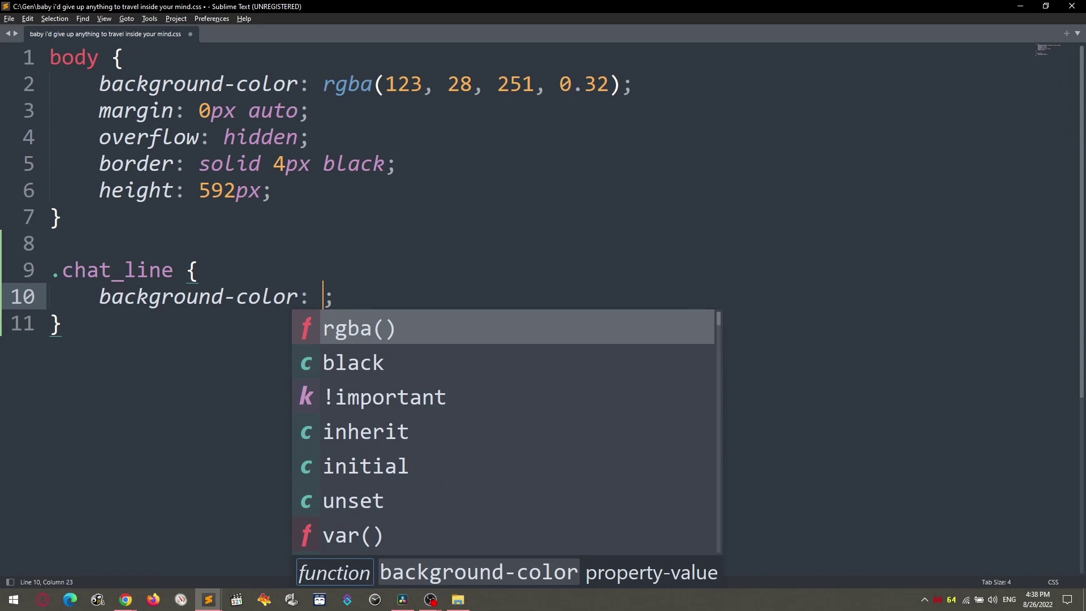
{"action": "key", "text": "Tab"}
{"action": "key", "text": "Tab"}
{"action": "key", "text": "Tab"}
{"action": "key", "text": "Tab"}
{"action": "type", "text": "0"}
{"action": "key", "text": "Tab"}
{"action": "type", "text": "6"}
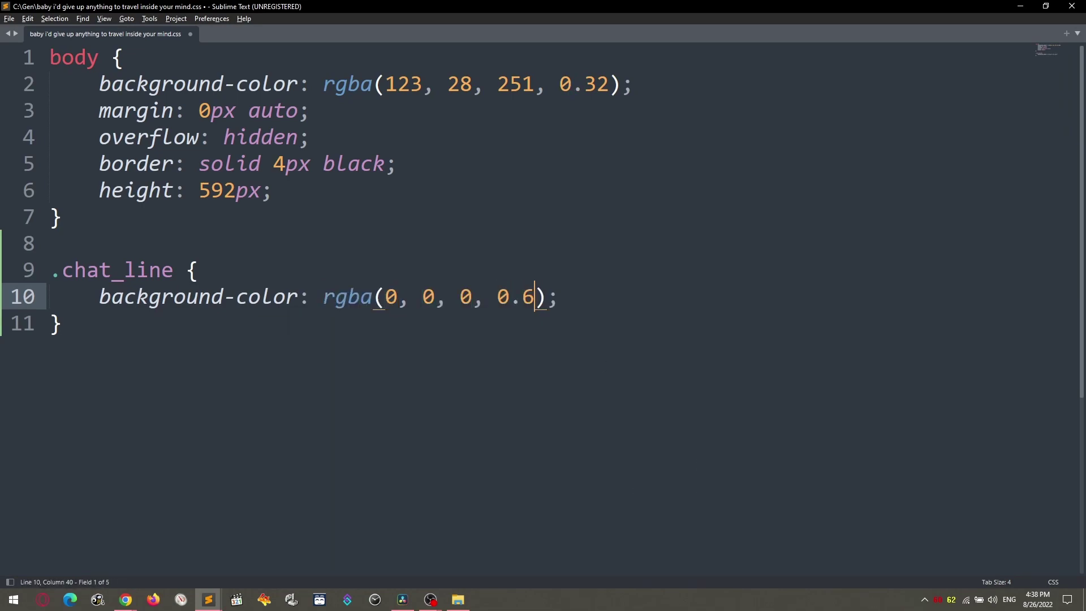
{"action": "type", "text": "background"}
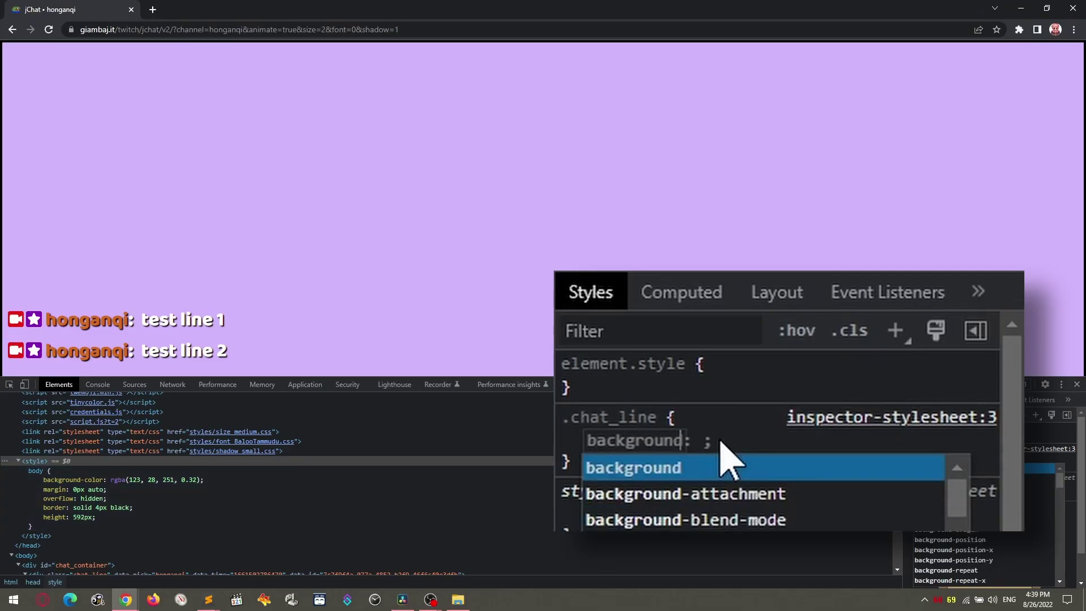
{"action": "type", "text": "-color"}
{"action": "key", "text": "Tab"}
{"action": "type", "text": "rgba(0,0,0,0.6"}
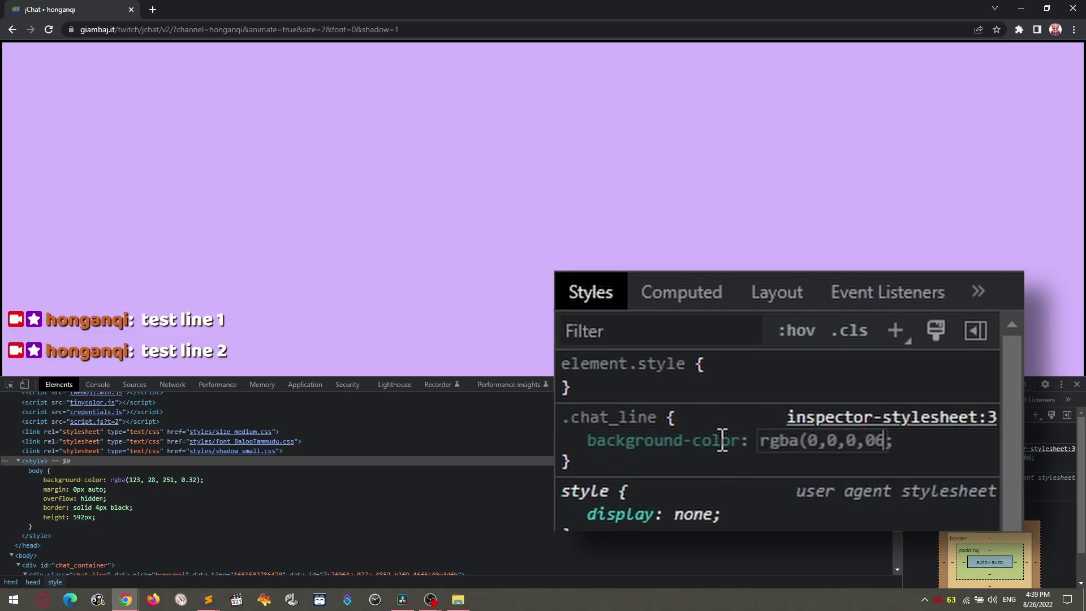
{"action": "type", "text": ")"}
{"action": "key", "text": "Return"}
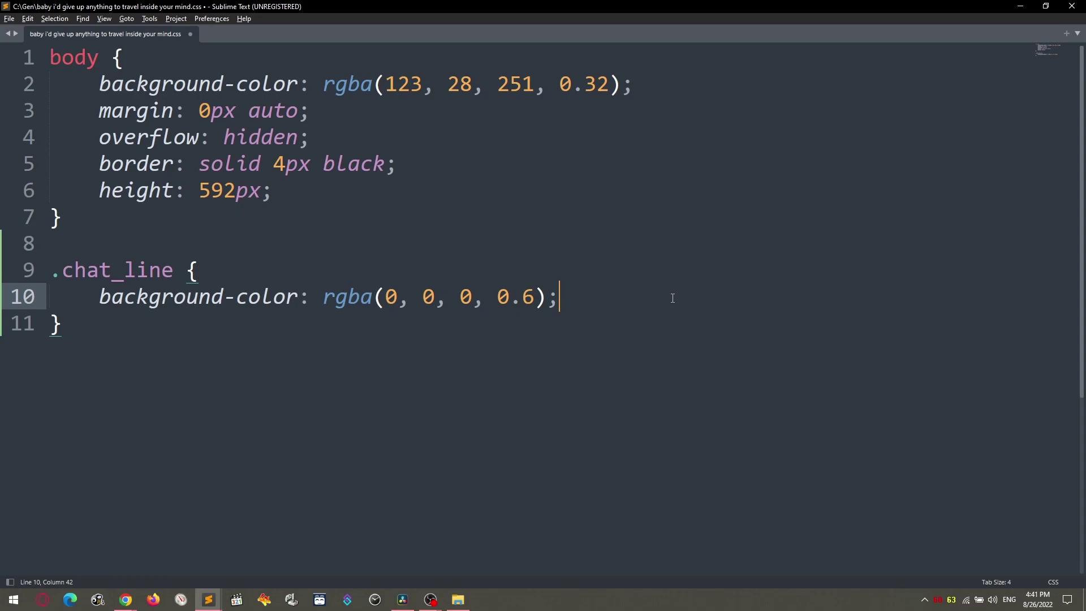
{"action": "key", "text": "Return"}
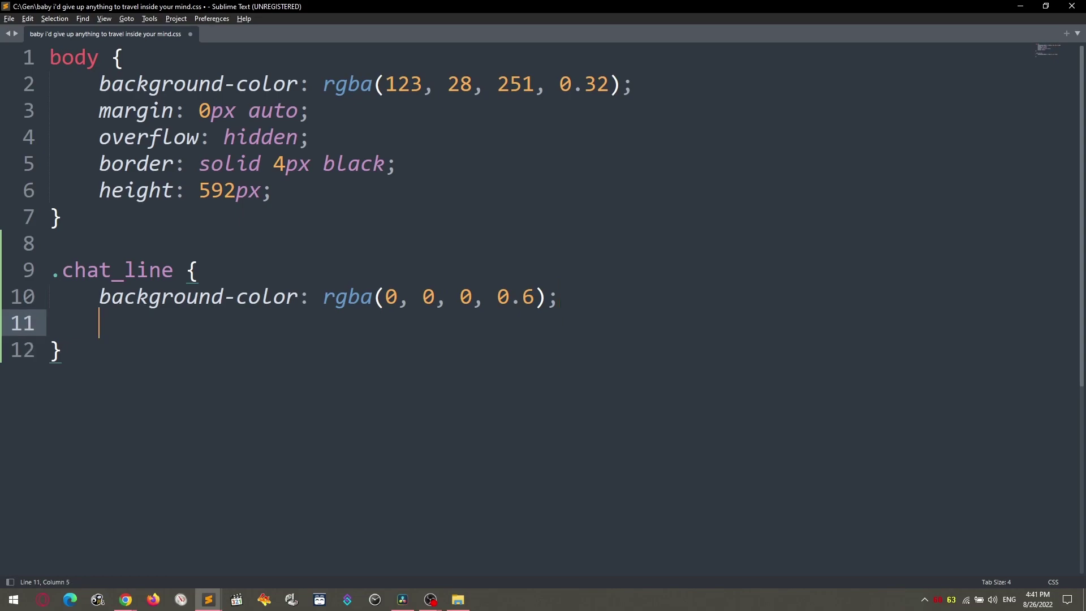
{"action": "type", "text": "margin-top: "}
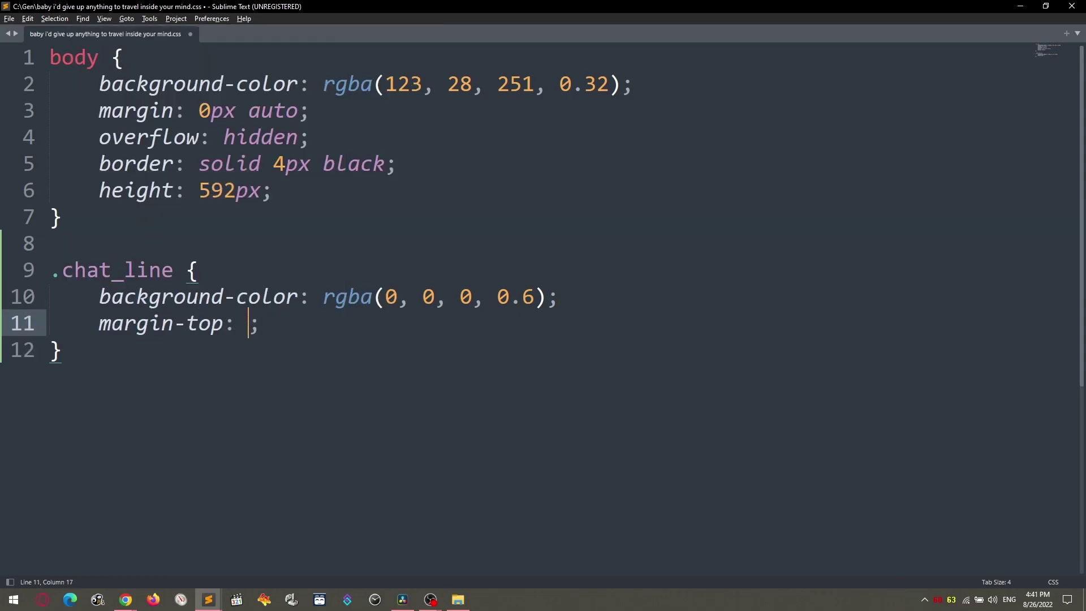
{"action": "type", "text": "10px"}
{"action": "key", "text": "alt+Tab"}
Add margin-top: 10px to the DevTools .chat_line rule.
{"action": "left_click", "coordinate": [1052, 456]}
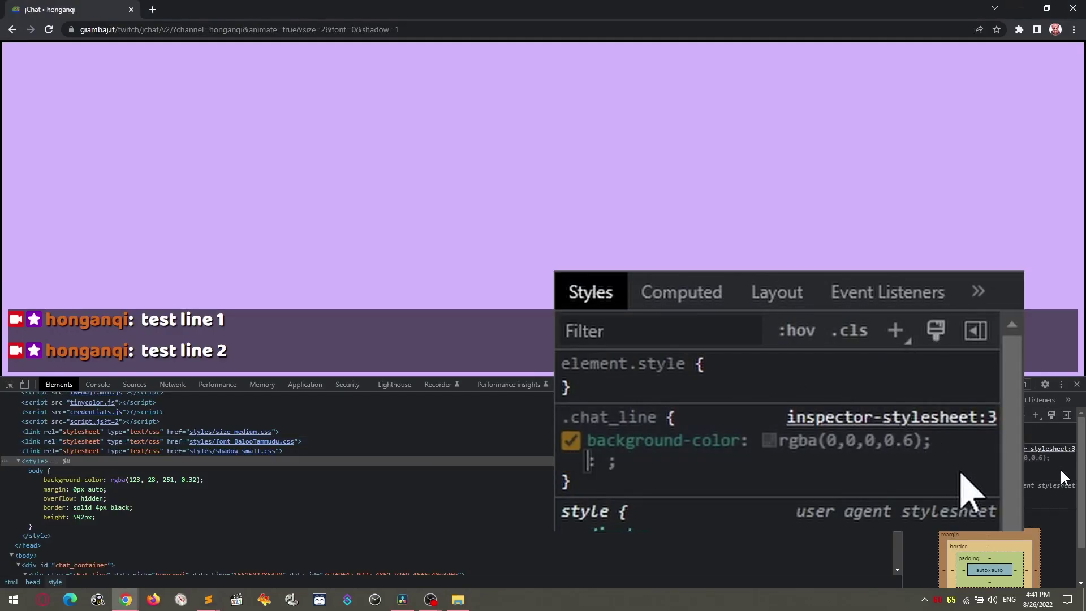
{"action": "type", "text": "margin-top"}
{"action": "key", "text": "Tab"}
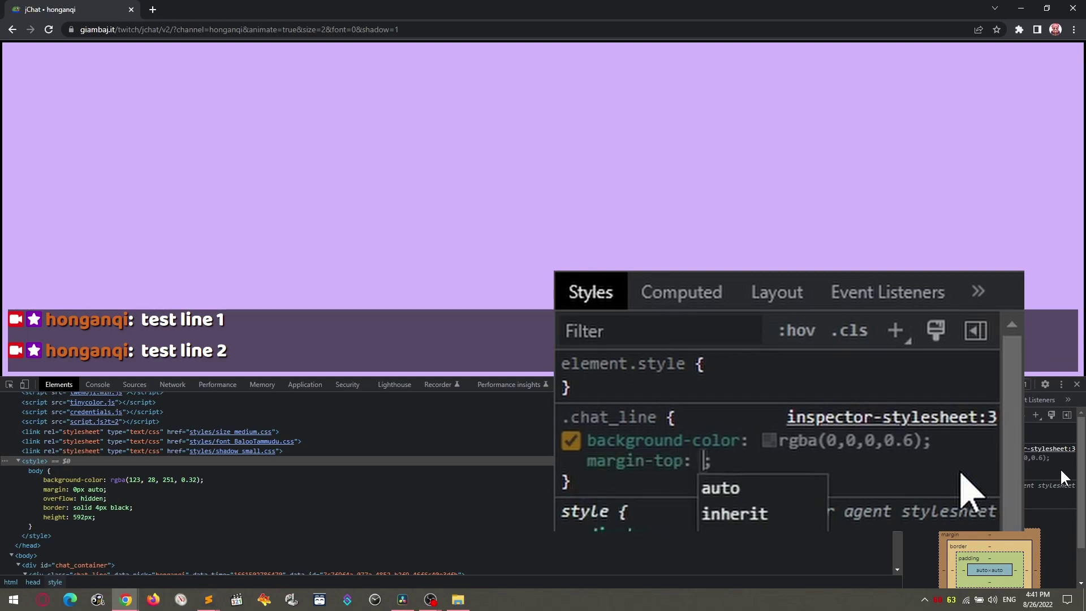
{"action": "type", "text": "10px"}
{"action": "key", "text": "Tab"}
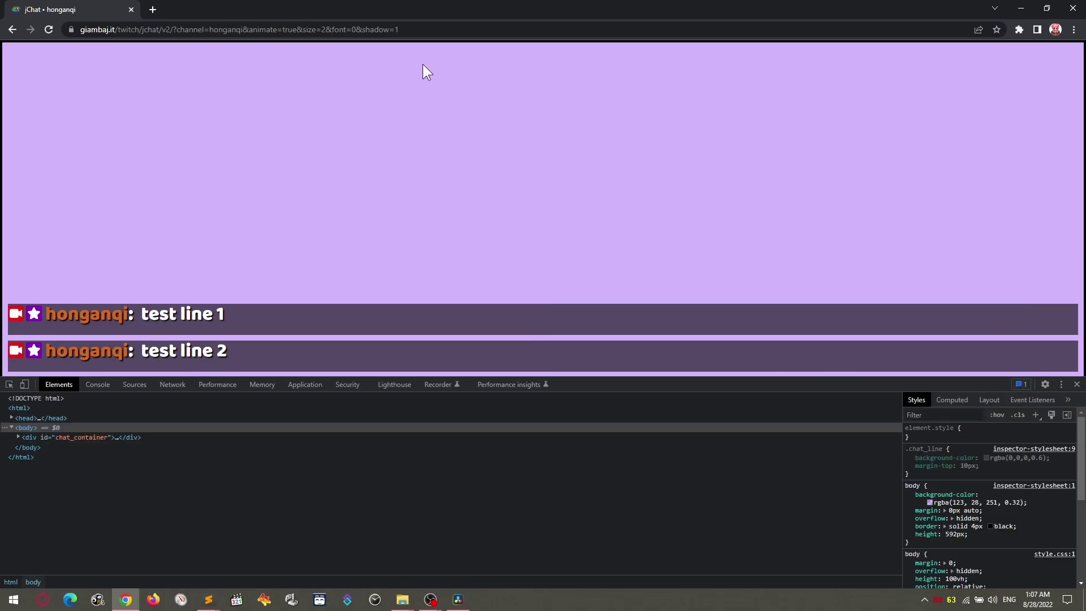
Inspect the page body and set its background-color to fully transparent rgba(0,0,0,0).
{"action": "right_click", "coordinate": [415, 52]}
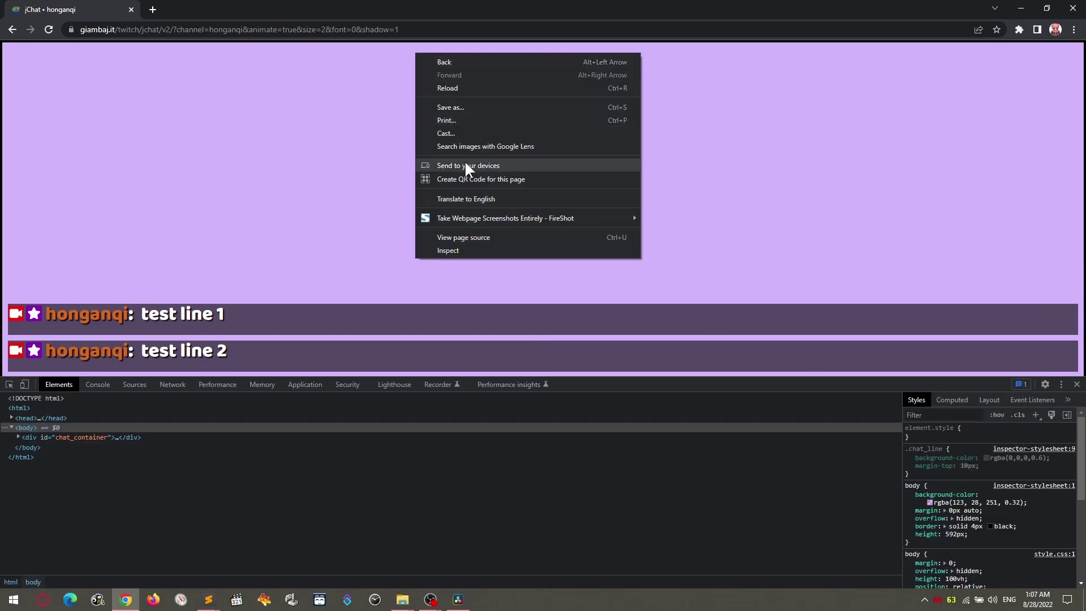
{"action": "left_click", "coordinate": [477, 253]}
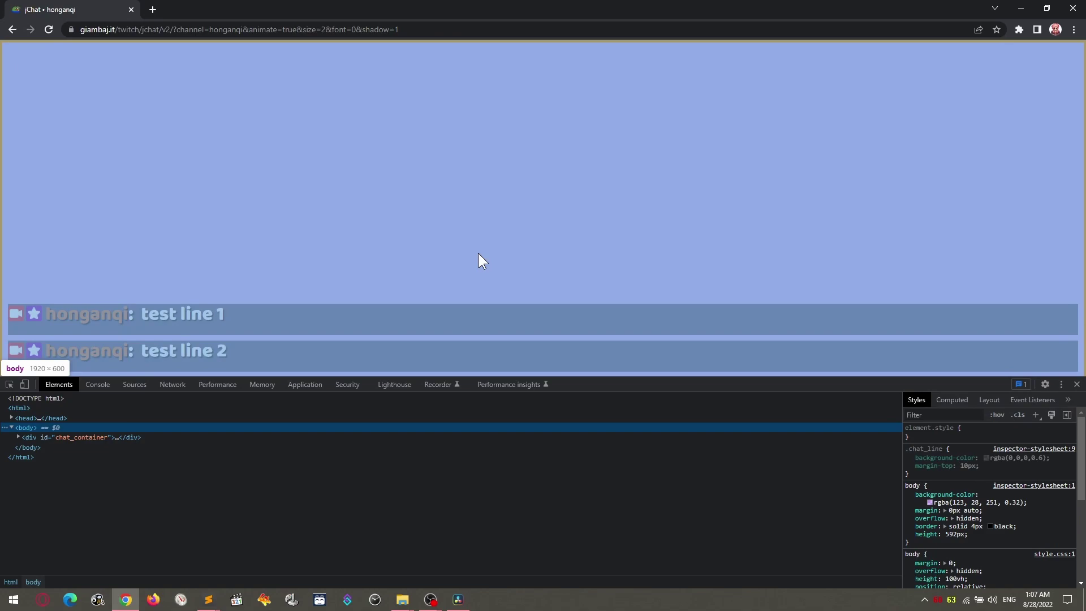
{"action": "mouse_move", "coordinate": [764, 363]}
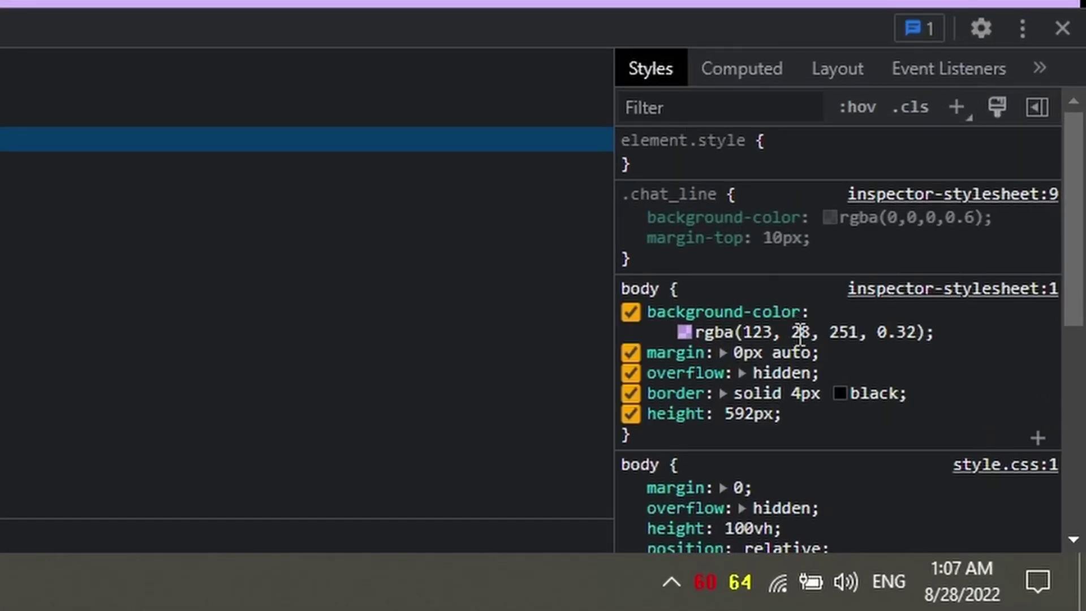
{"action": "left_click", "coordinate": [798, 332]}
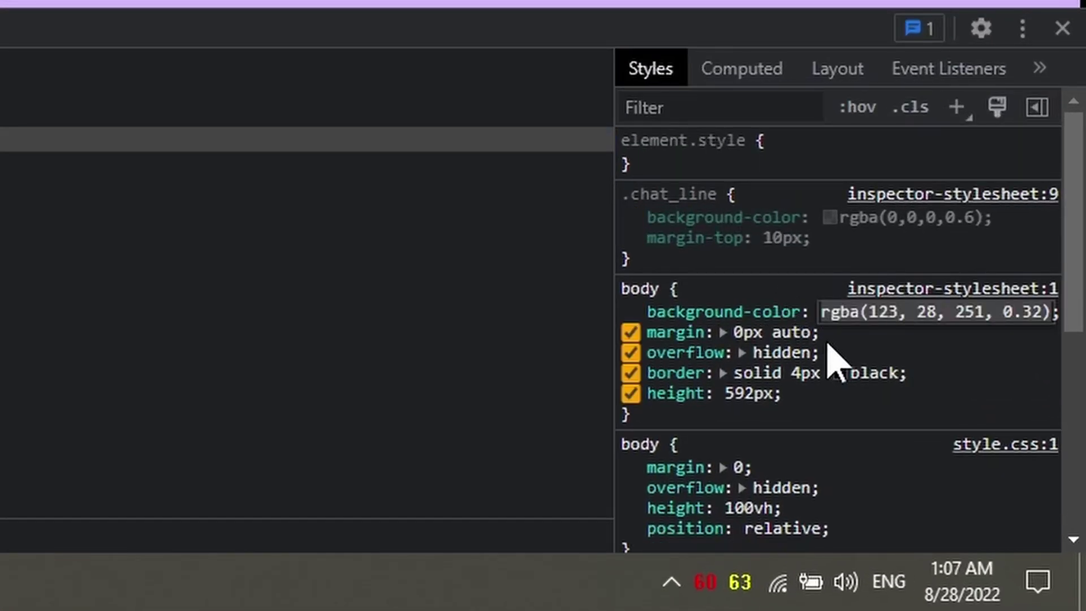
{"action": "type", "text": "rt"}
{"action": "key", "text": "BackSpace"}
{"action": "type", "text": "gb"}
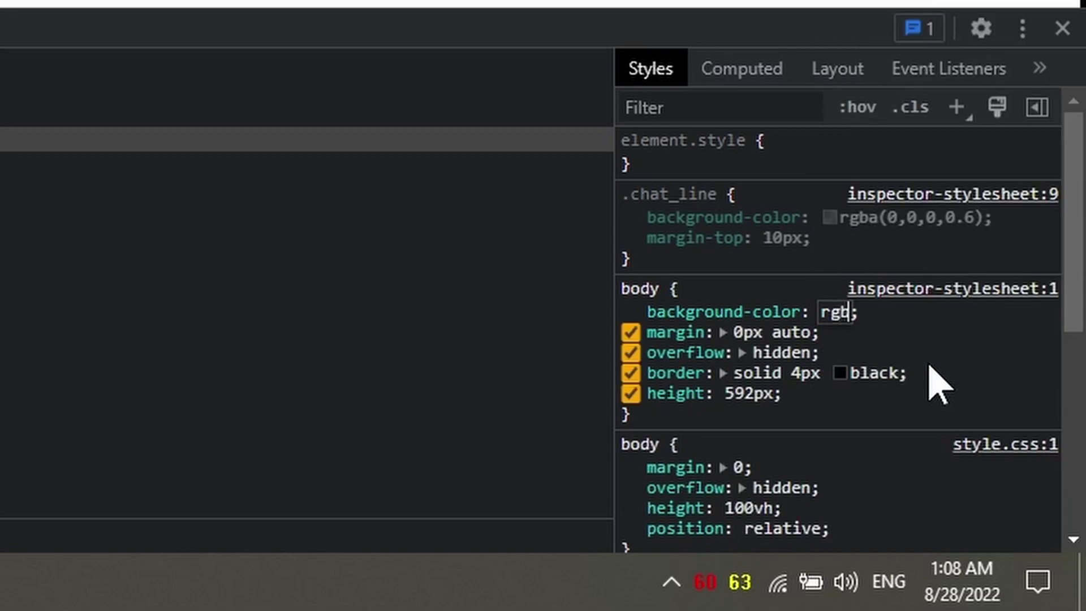
{"action": "type", "text": "a(0,0,0,0)"}
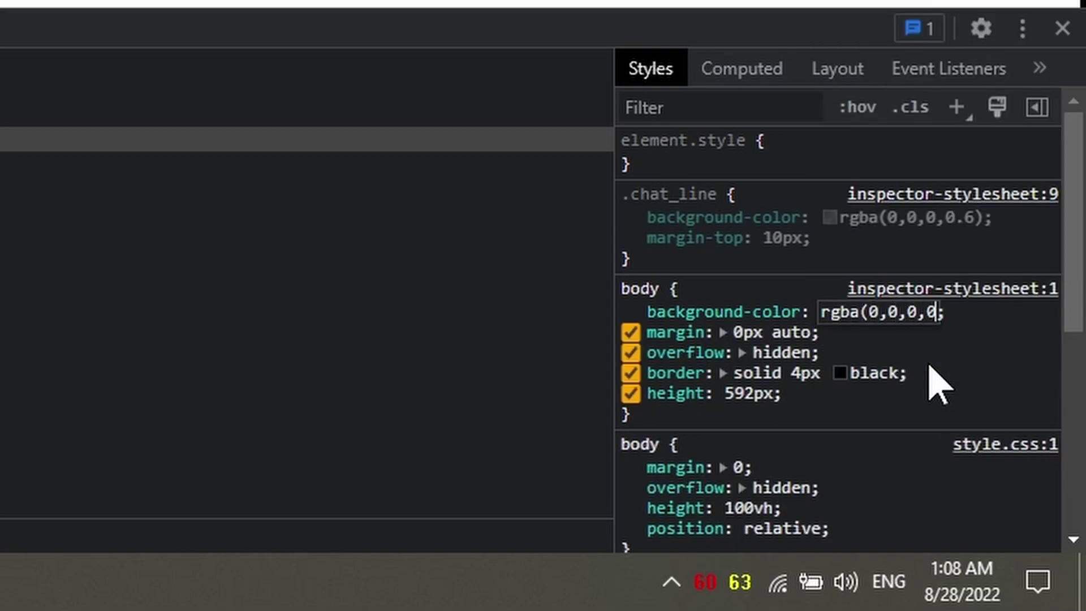
{"action": "key", "text": "Return"}
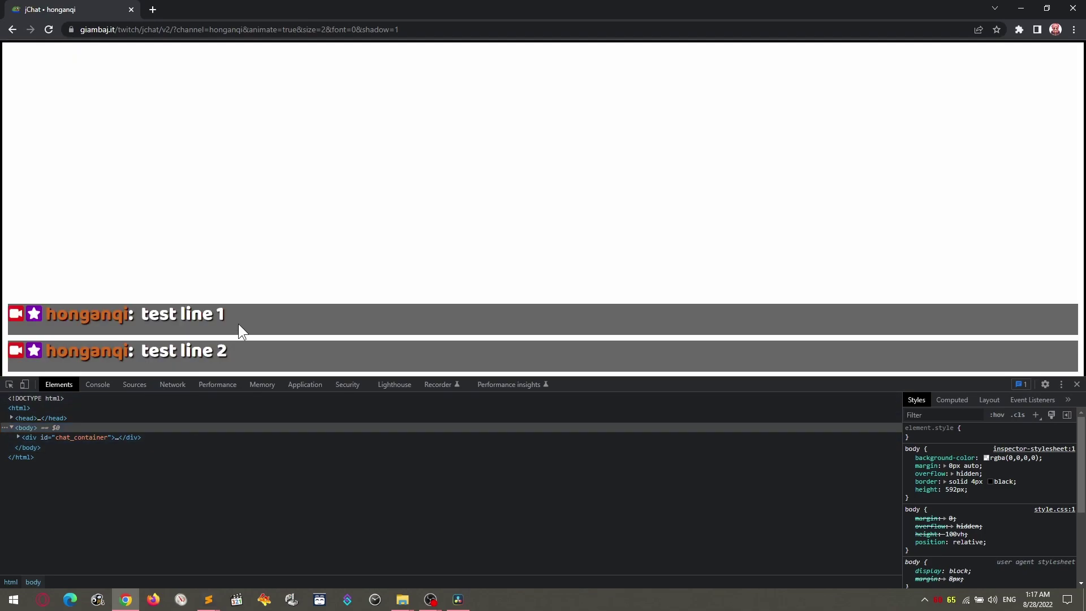
Inspect a chat line and give .chat_line 8px padding and a 15px border-radius.
{"action": "right_click", "coordinate": [238, 323]}
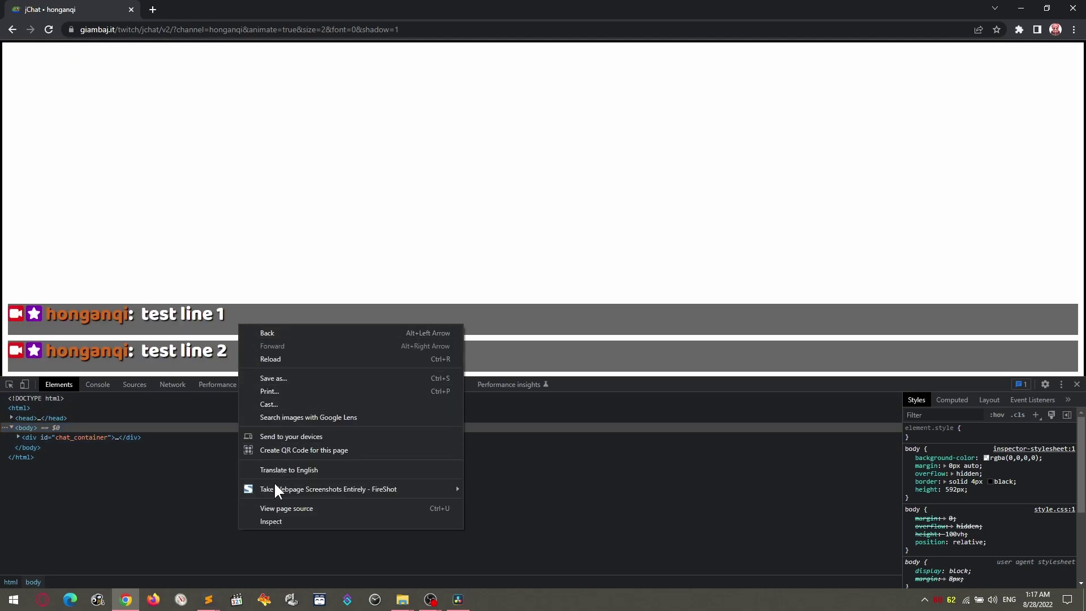
{"action": "left_click", "coordinate": [274, 520]}
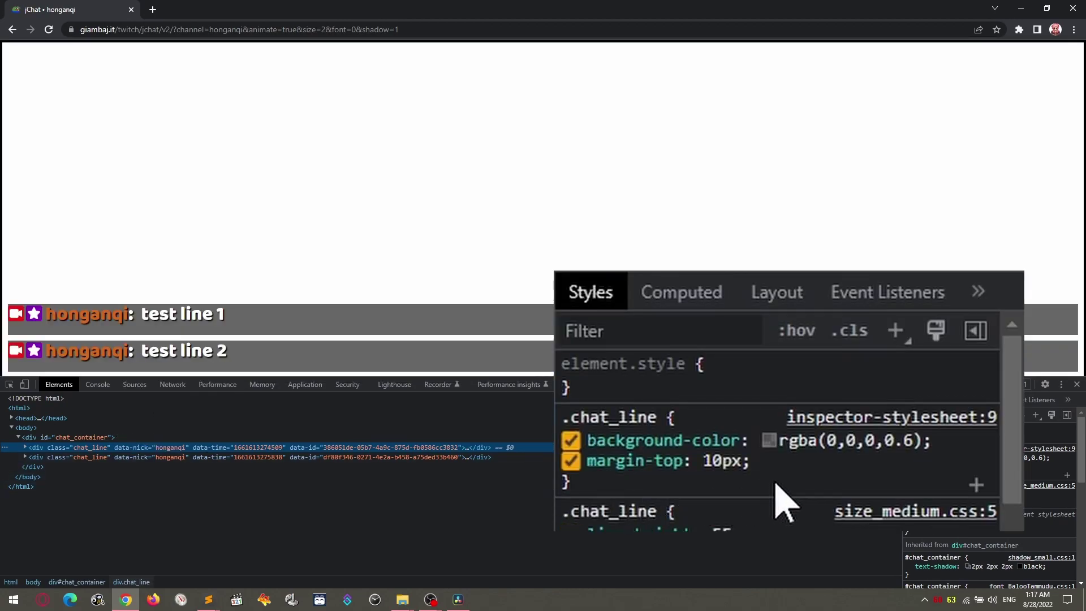
{"action": "left_click", "coordinate": [996, 466]}
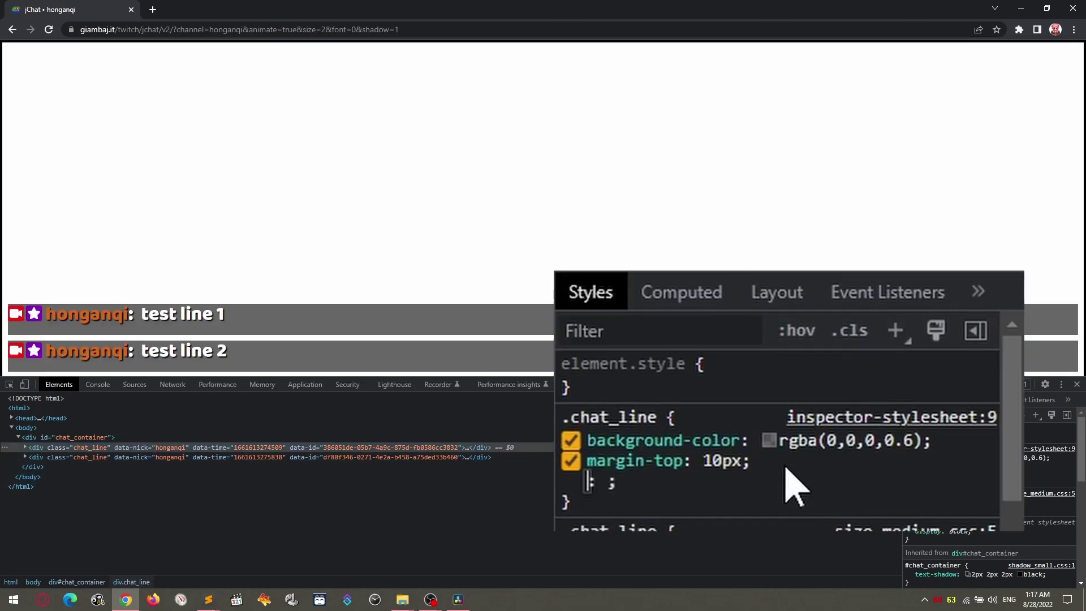
{"action": "type", "text": "padding"}
{"action": "key", "text": "Tab"}
{"action": "type", "text": "8px"}
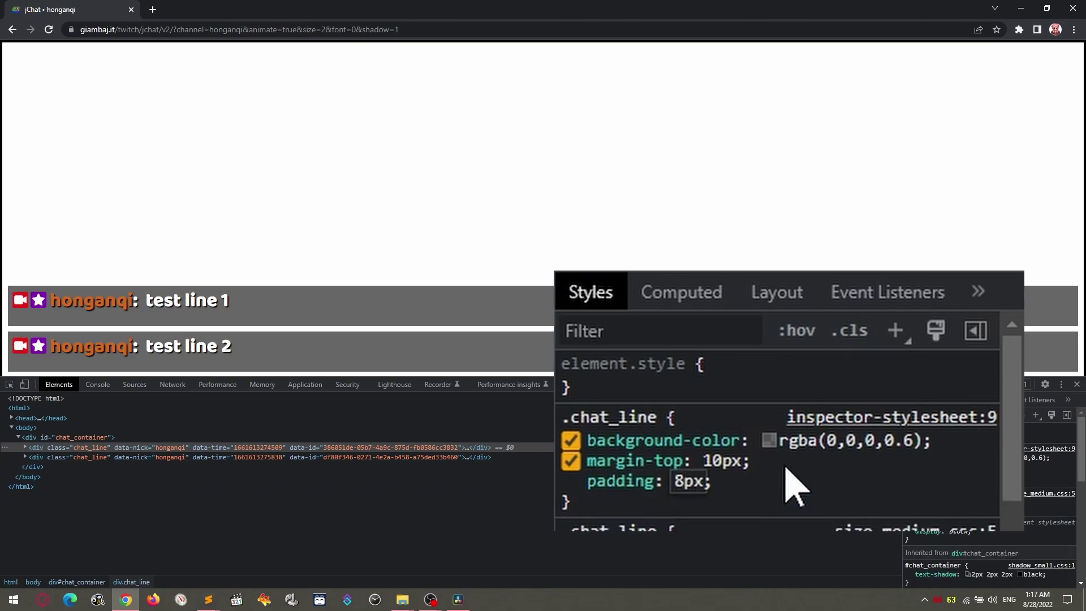
{"action": "key", "text": "Return"}
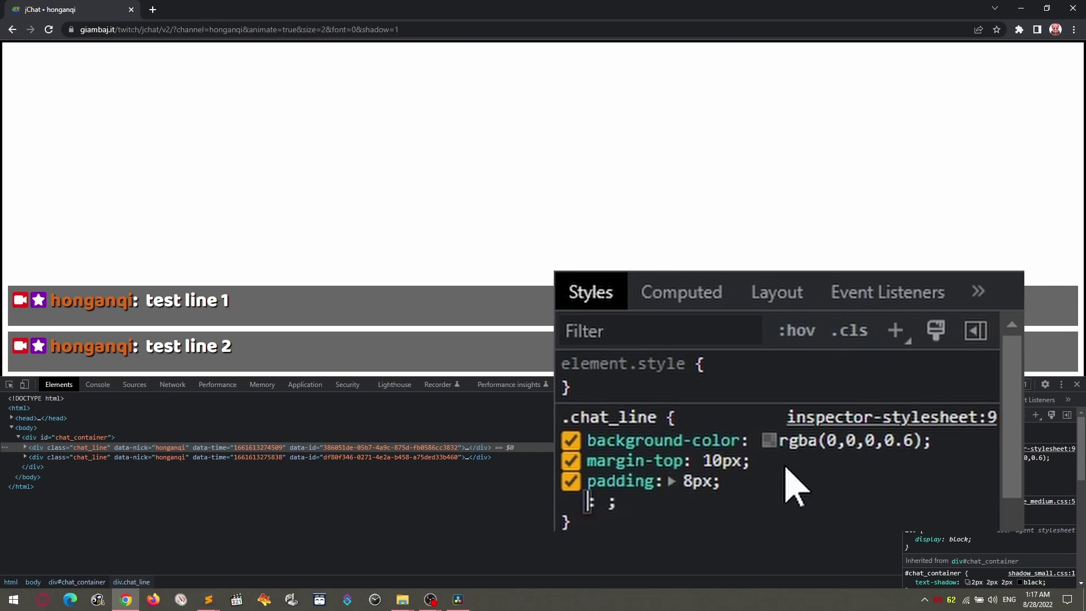
{"action": "type", "text": "border-"}
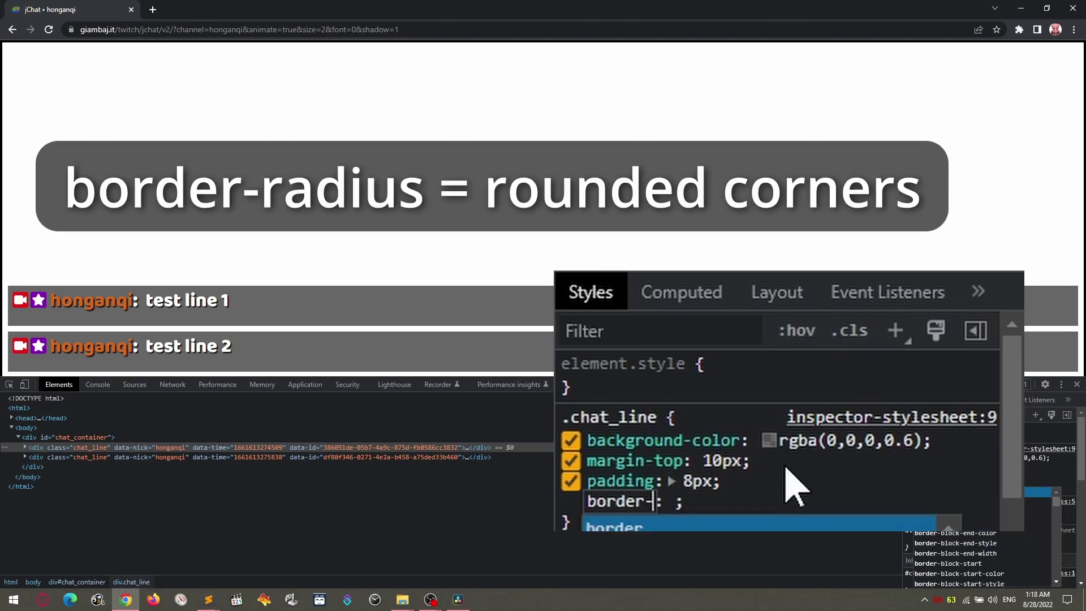
{"action": "type", "text": "radius"}
{"action": "key", "text": "Tab"}
{"action": "type", "text": "1"}
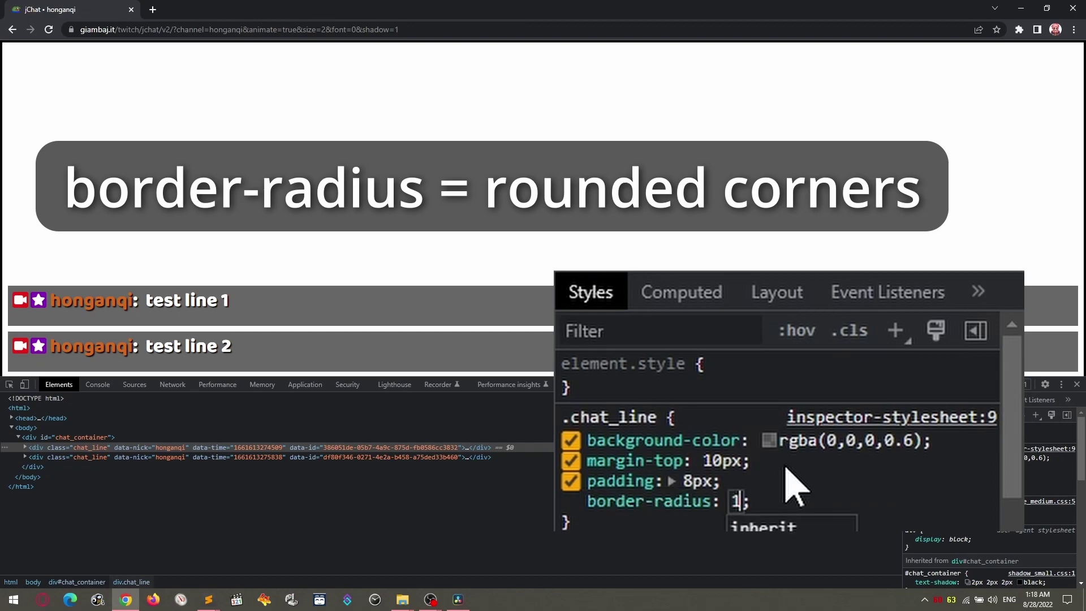
{"action": "type", "text": "5px"}
{"action": "key", "text": "Return"}
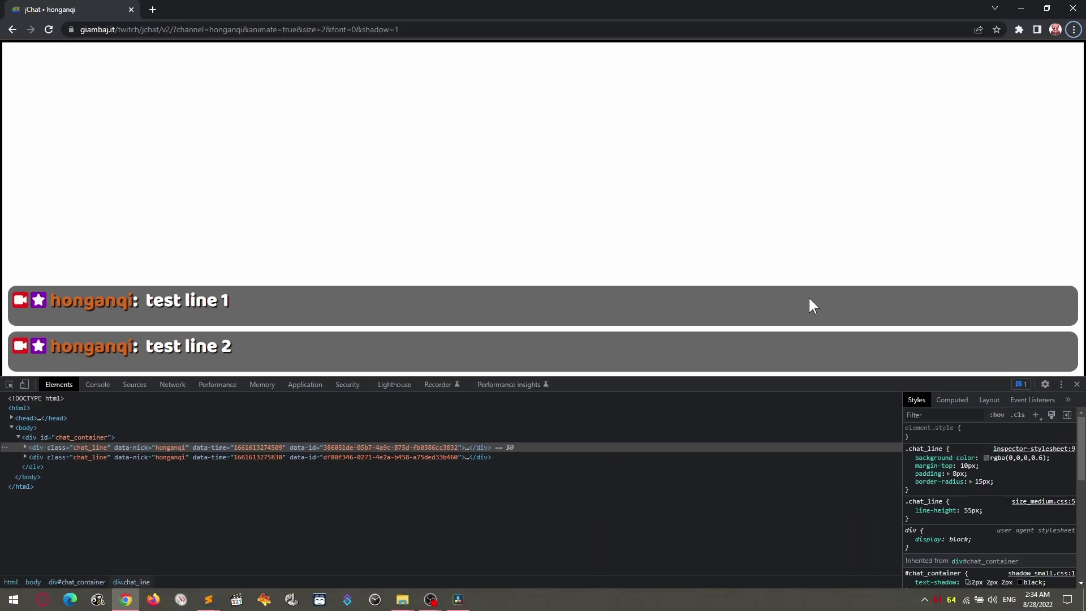
Copy the body rule from DevTools and replace the CSS file's contents with it.
{"action": "right_click", "coordinate": [534, 60]}
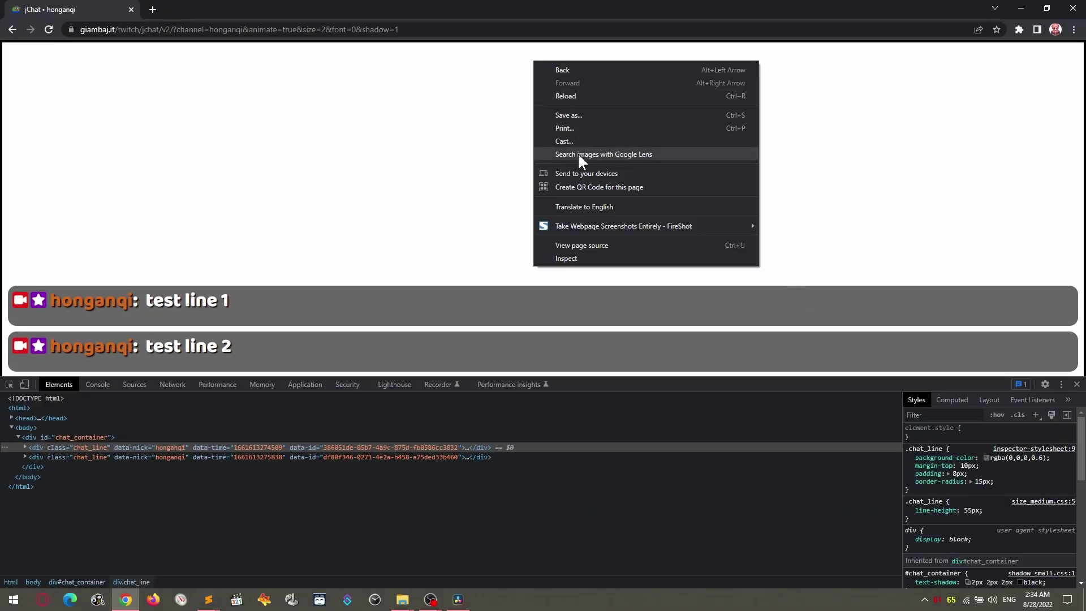
{"action": "left_click", "coordinate": [583, 259]}
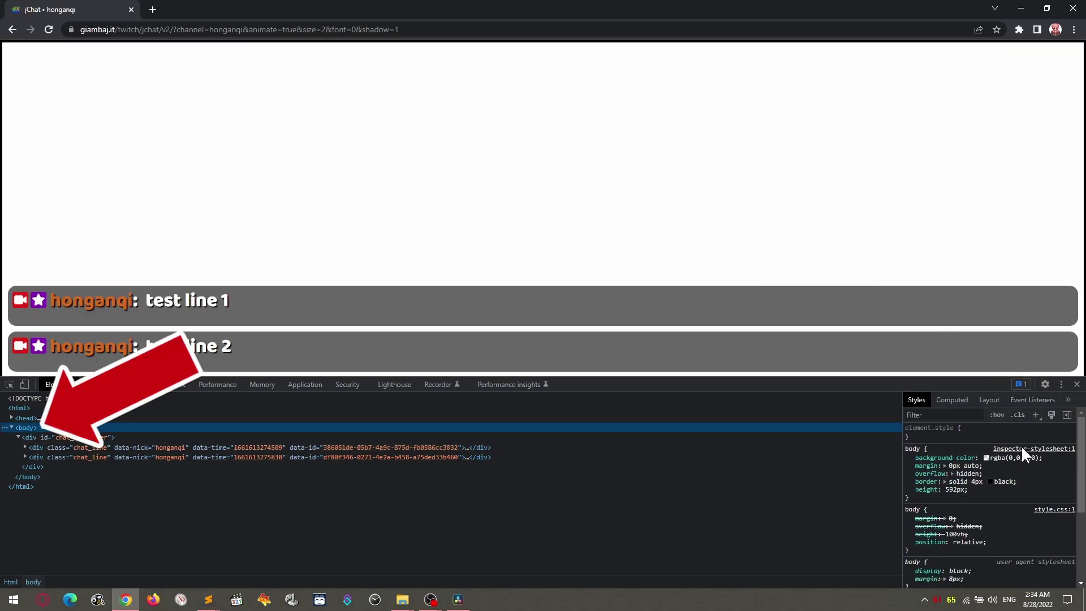
{"action": "mouse_move", "coordinate": [849, 327]}
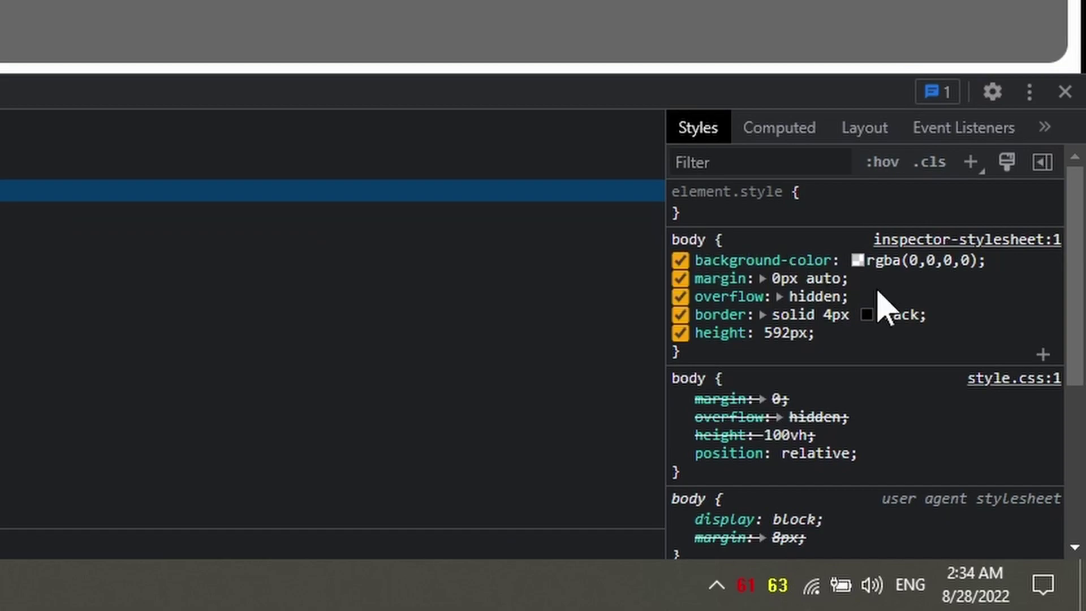
{"action": "right_click", "coordinate": [916, 306]}
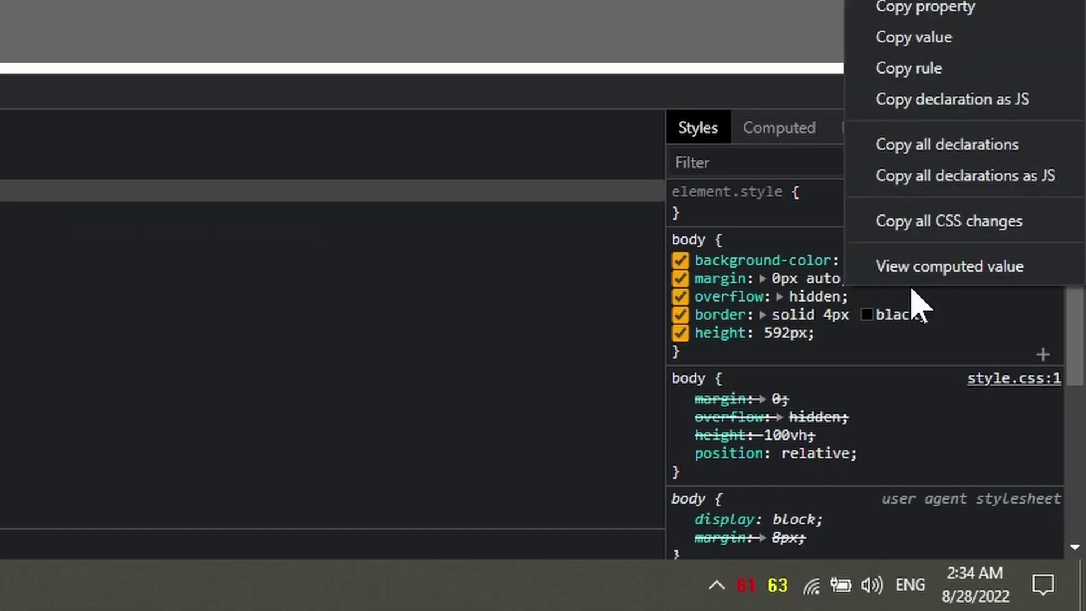
{"action": "left_click", "coordinate": [968, 75]}
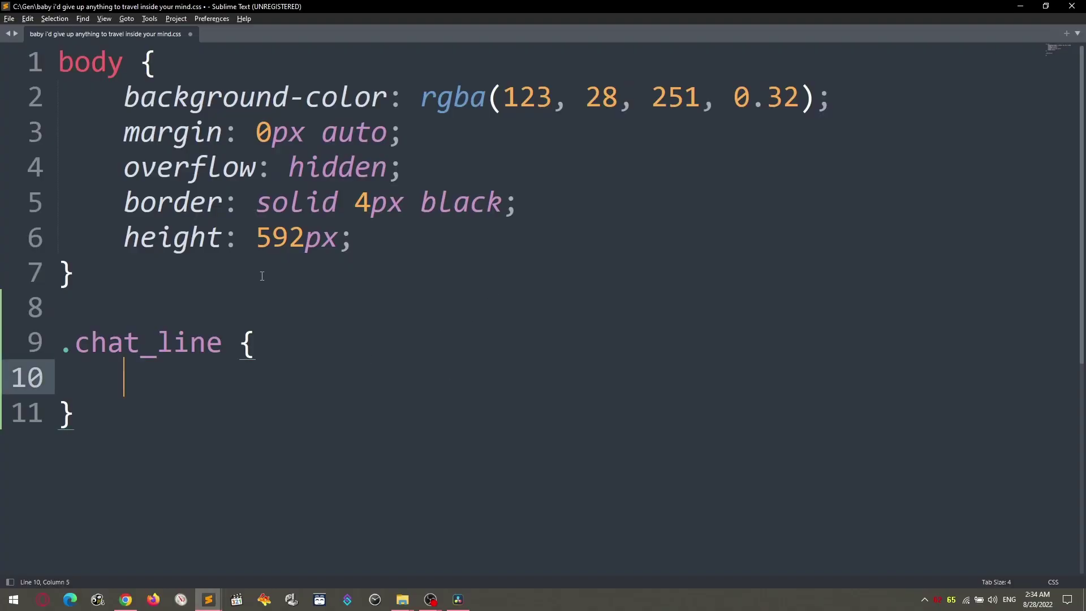
{"action": "key", "text": "ctrl+a"}
{"action": "type", "text": "body {     background-color: rgba(0,0,0,0);     margin: 0px auto;     overflow: hidden;     border: solid 4px black;     height: 592px; }"}
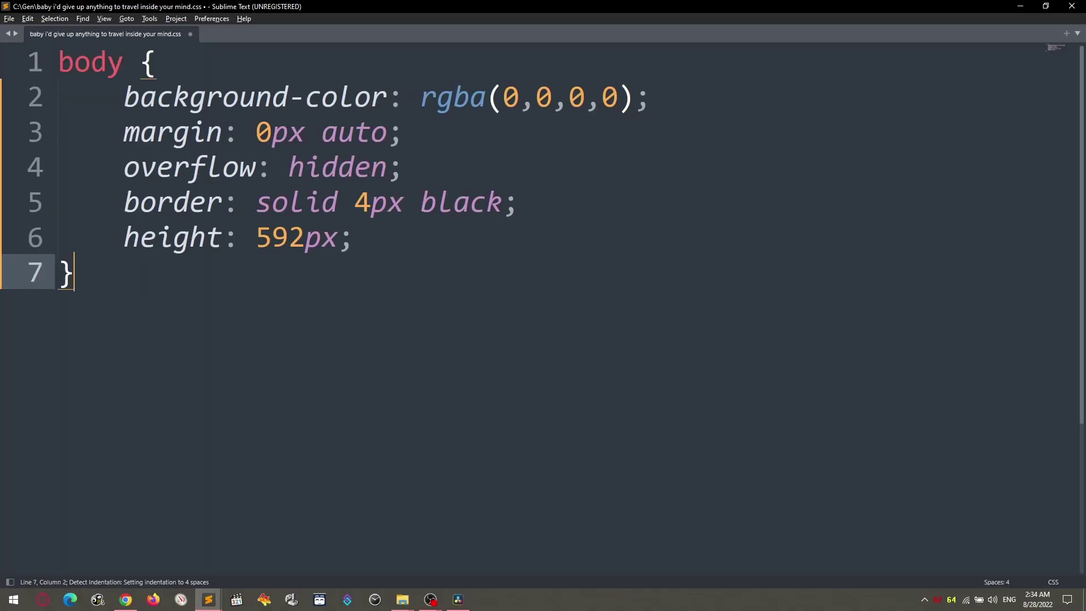
Copy the .chat_line rule from DevTools and paste it below the body rule in the CSS file.
{"action": "left_click", "coordinate": [126, 600]}
{"action": "right_click", "coordinate": [408, 297]}
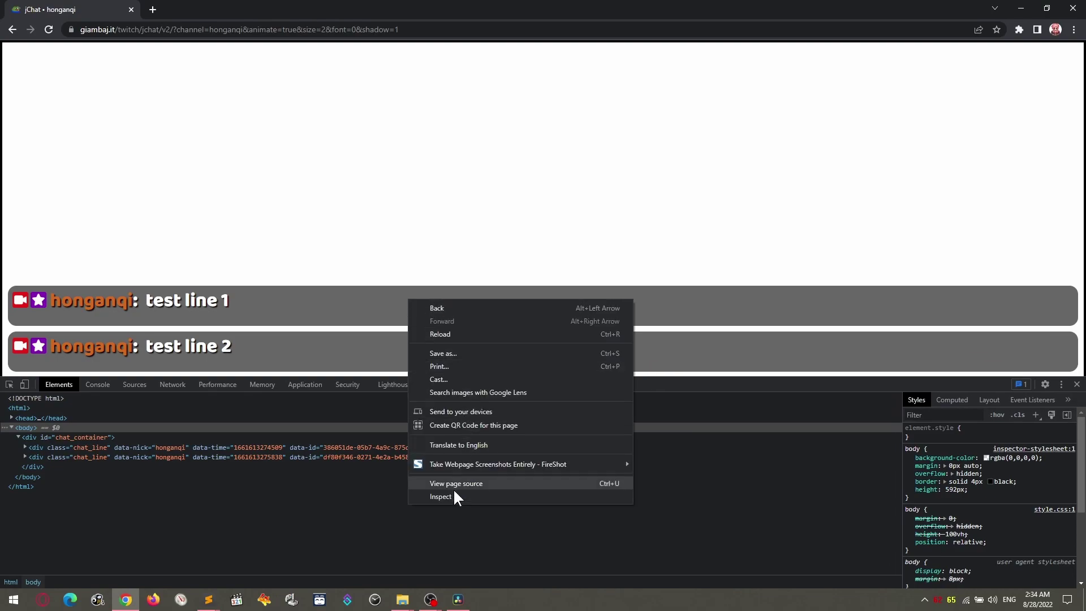
{"action": "left_click", "coordinate": [452, 499]}
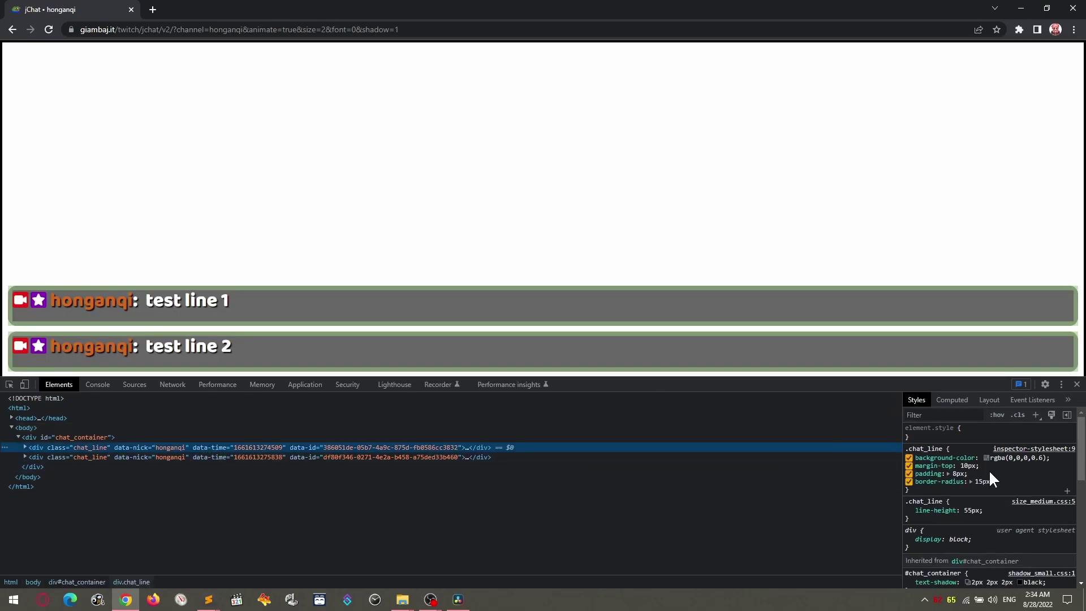
{"action": "right_click", "coordinate": [994, 471]}
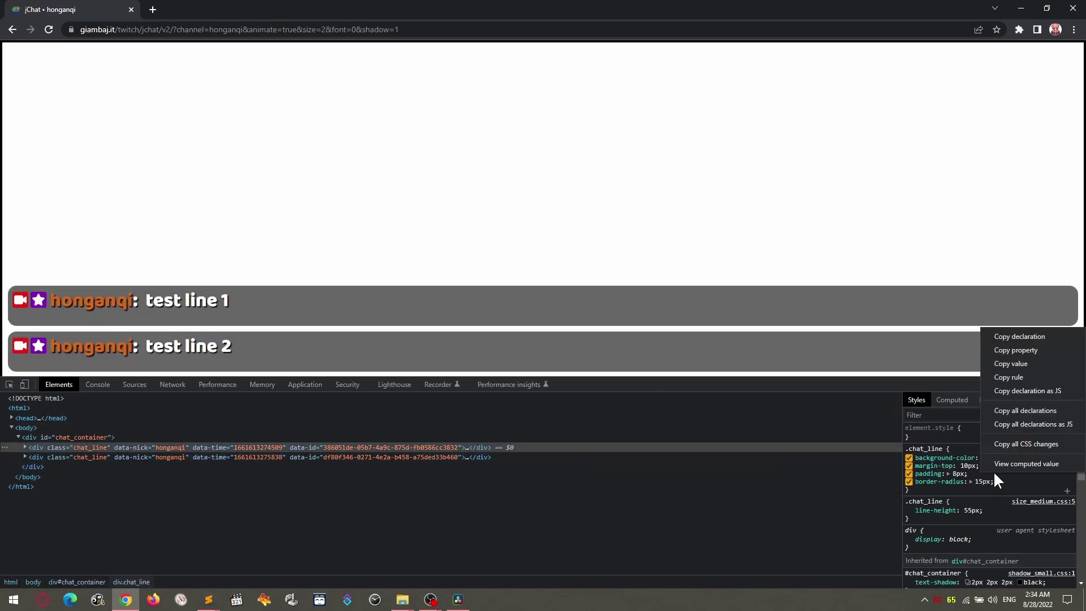
{"action": "left_click", "coordinate": [1004, 374]}
{"action": "key", "text": "alt+Tab"}
{"action": "key", "text": "Return"}
{"action": "key", "text": "Return"}
{"action": "type", "text": ".chat_line {     background-color: rgba(0,0,0,0.6);     margin-top: 10px;     padding: 8px;     border-radius: 15px; }"}
{"action": "key", "text": "ctrl+a"}
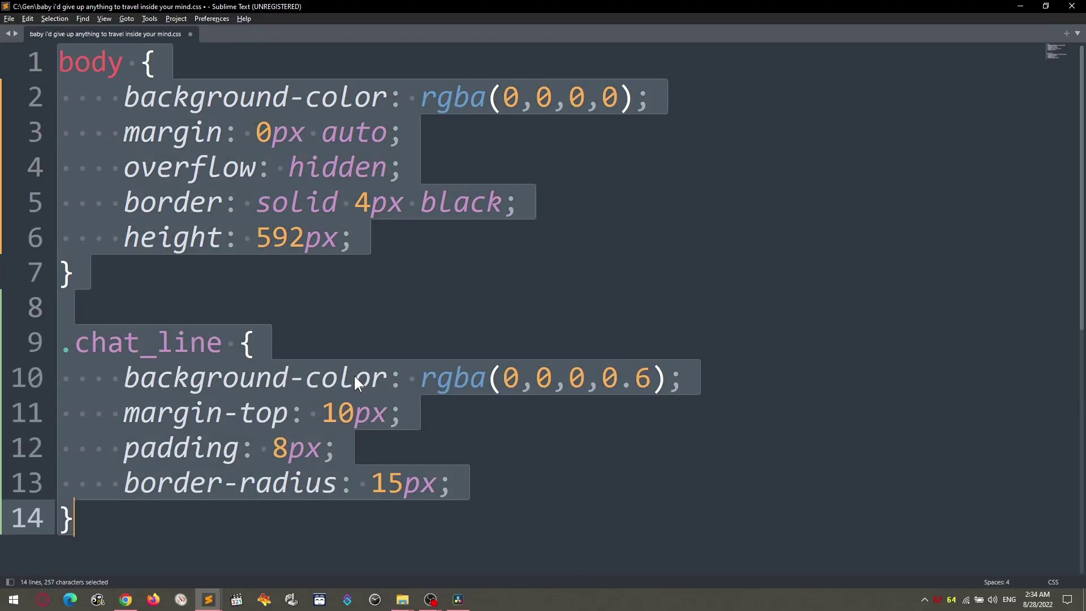
Replace the chat source's Custom CSS in OBS with the copied stylesheet and apply it.
{"action": "right_click", "coordinate": [272, 212]}
{"action": "left_click", "coordinate": [292, 274]}
{"action": "key", "text": "alt+Tab"}
{"action": "double_click", "coordinate": [547, 464]}
{"action": "left_click", "coordinate": [399, 424]}
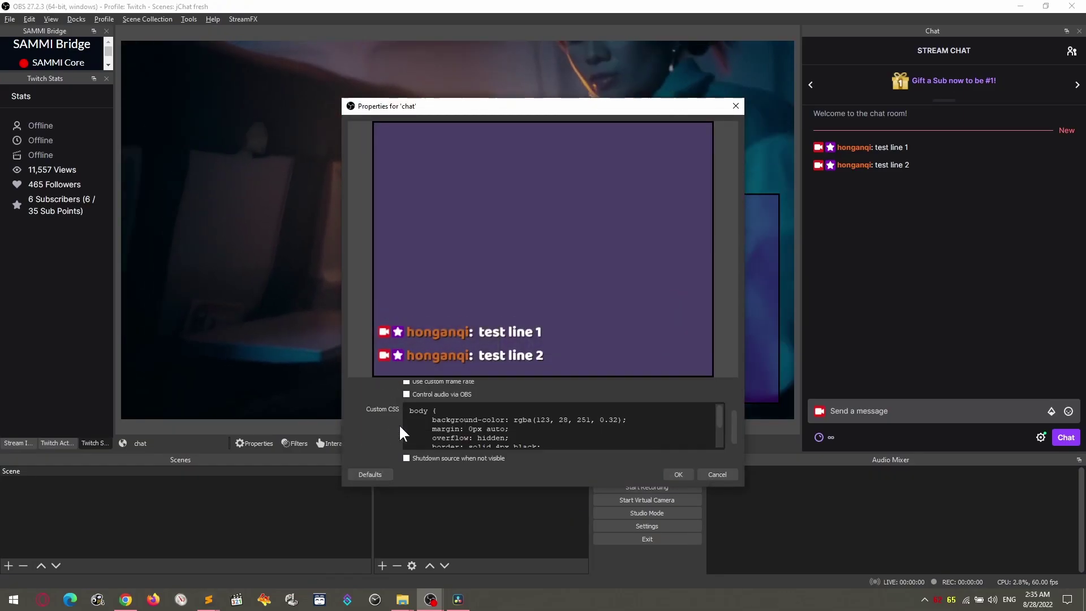
{"action": "key", "text": "ctrl+a"}
{"action": "key", "text": "ctrl+v"}
{"action": "right_click", "coordinate": [500, 441]}
{"action": "left_click", "coordinate": [509, 475]}
{"action": "left_click", "coordinate": [679, 475]}
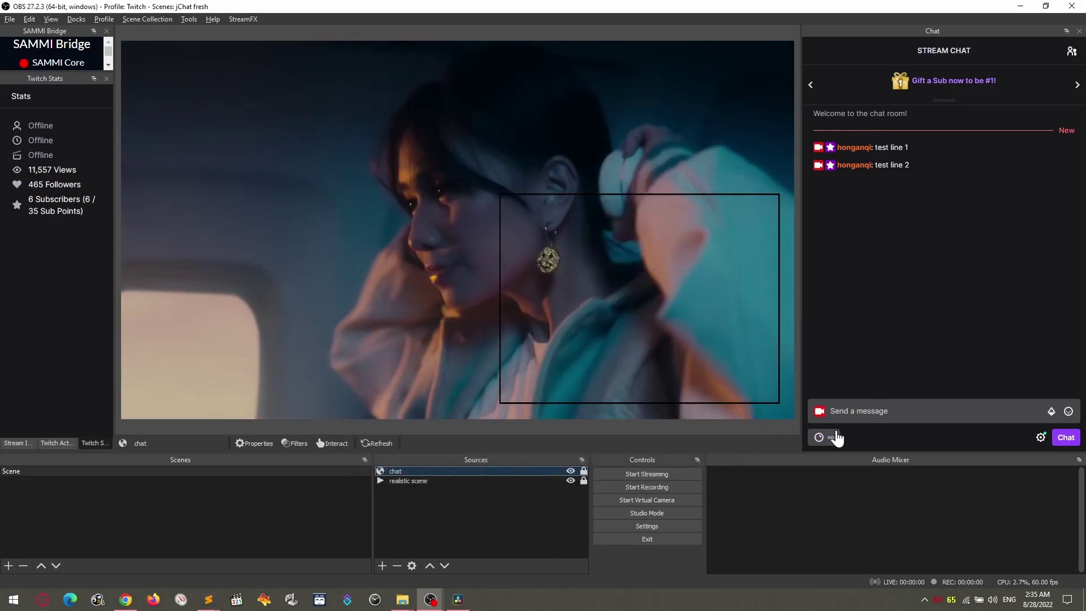
Send a 'testing the setup' chat message that appears as a rounded translucent bubble.
{"action": "left_click", "coordinate": [934, 410]}
{"action": "type", "text": "testing t"}
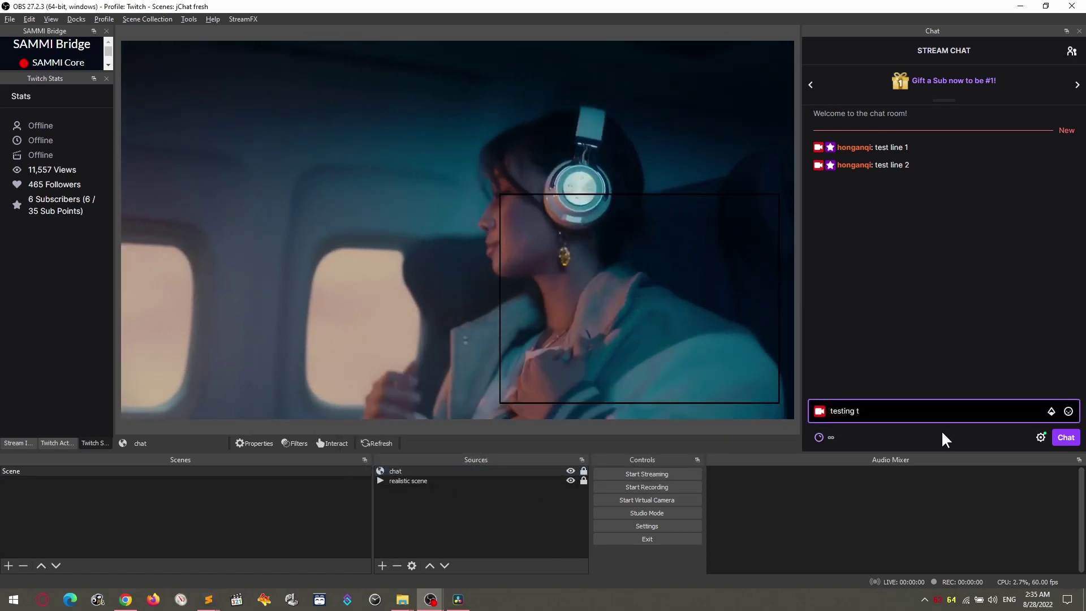
{"action": "type", "text": "he setup"}
{"action": "key", "text": "Return"}
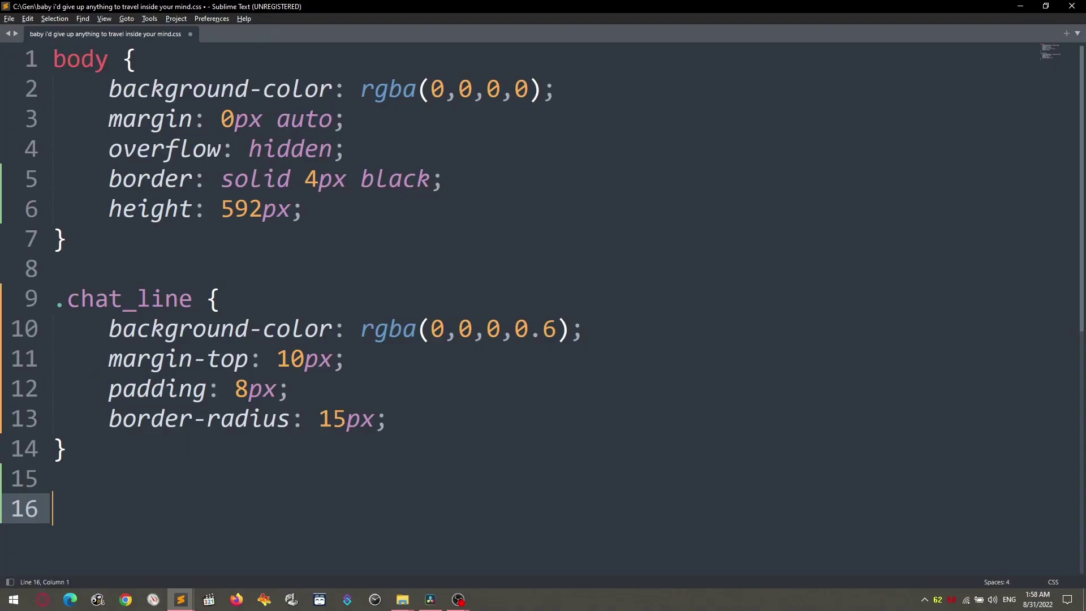
{"action": "type", "text": "#chat_"}
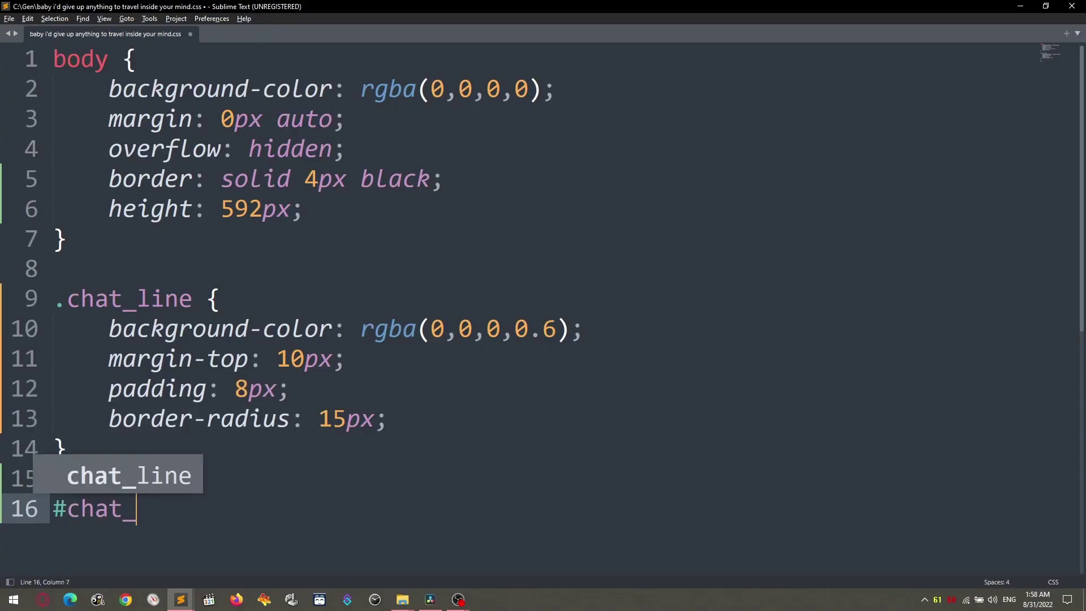
{"action": "type", "text": "container {"}
Add a #chat_container rule with width: 100% and padding: 0, then copy the whole stylesheet.
{"action": "key", "text": "Return"}
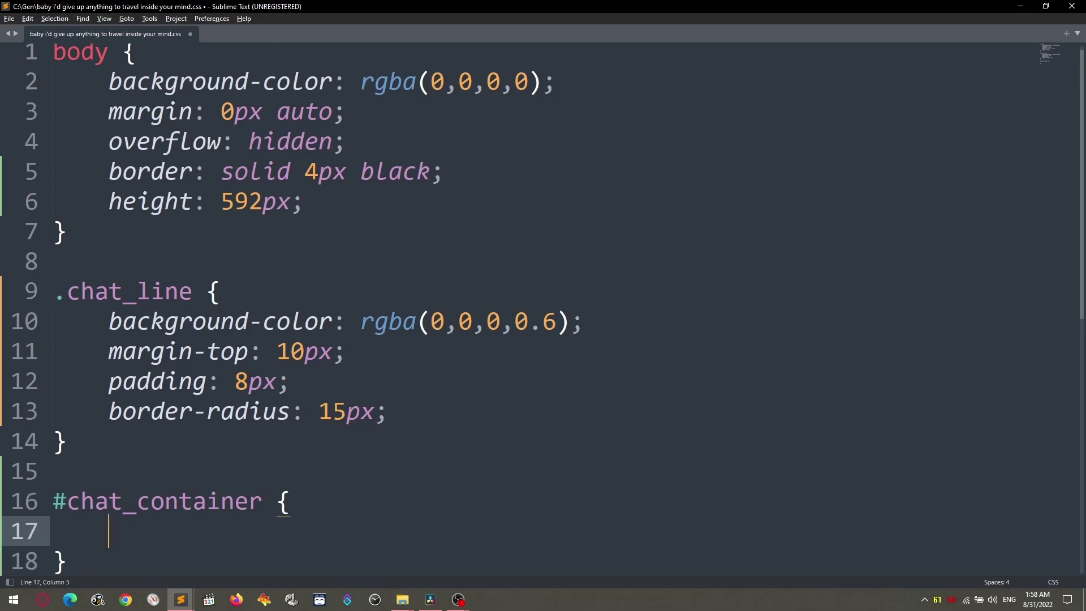
{"action": "type", "text": "width: 100"}
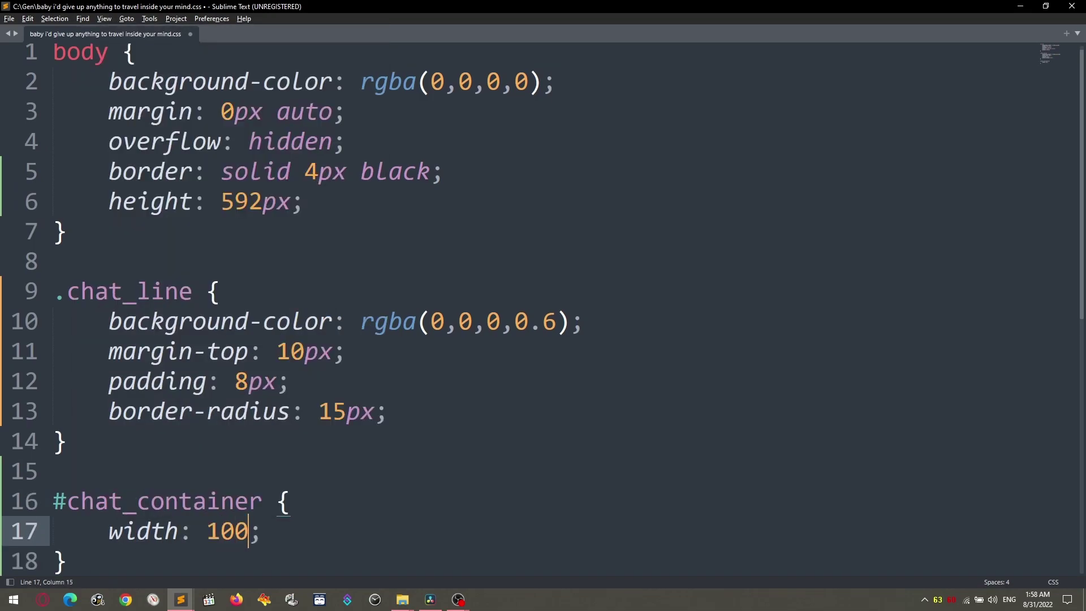
{"action": "type", "text": "%;"}
{"action": "key", "text": "Return"}
{"action": "type", "text": "padding: 0;"}
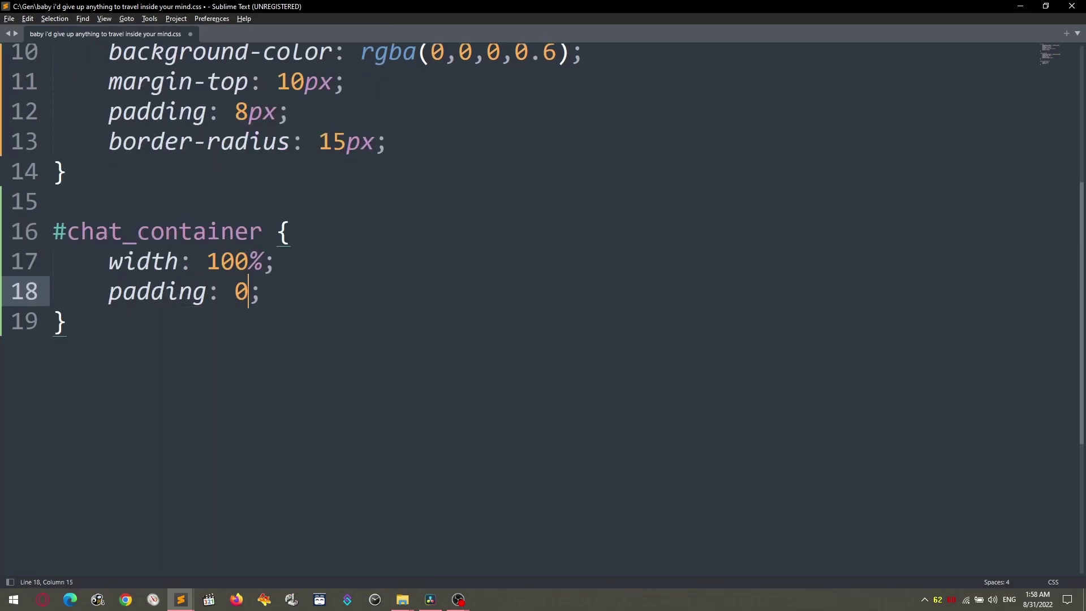
{"action": "scroll", "coordinate": [543, 306], "scroll_direction": "down", "scroll_amount": 2}
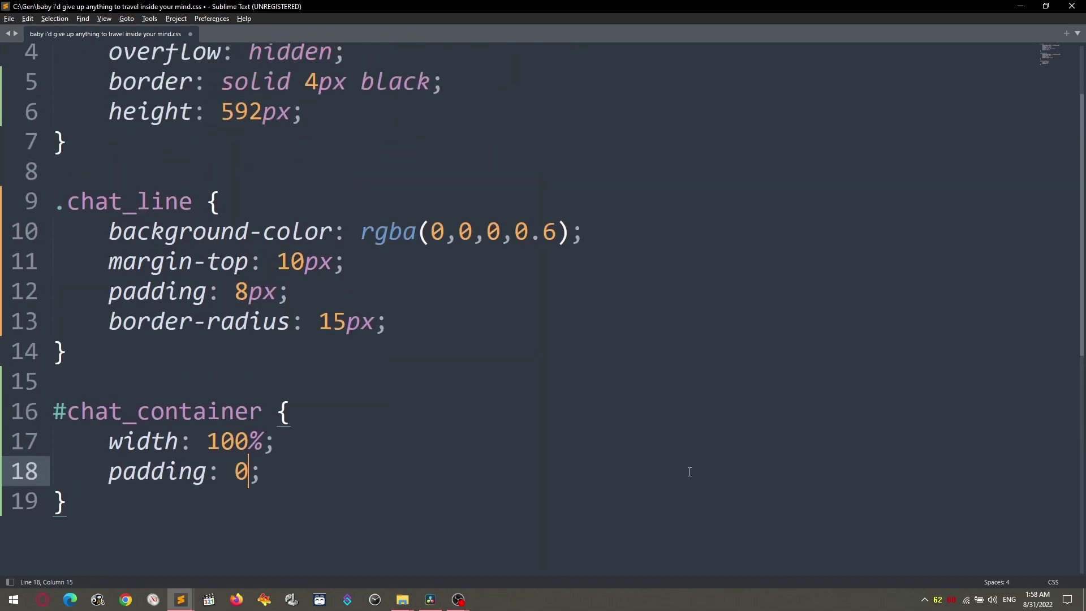
{"action": "scroll", "coordinate": [543, 306], "scroll_direction": "down", "scroll_amount": 2}
{"action": "key", "text": "ctrl+a"}
{"action": "key", "text": "ctrl+c"}
Paste the updated stylesheet into the chat source's Custom CSS in OBS and apply it.
{"action": "key", "text": "alt+Tab"}
{"action": "double_click", "coordinate": [396, 471]}
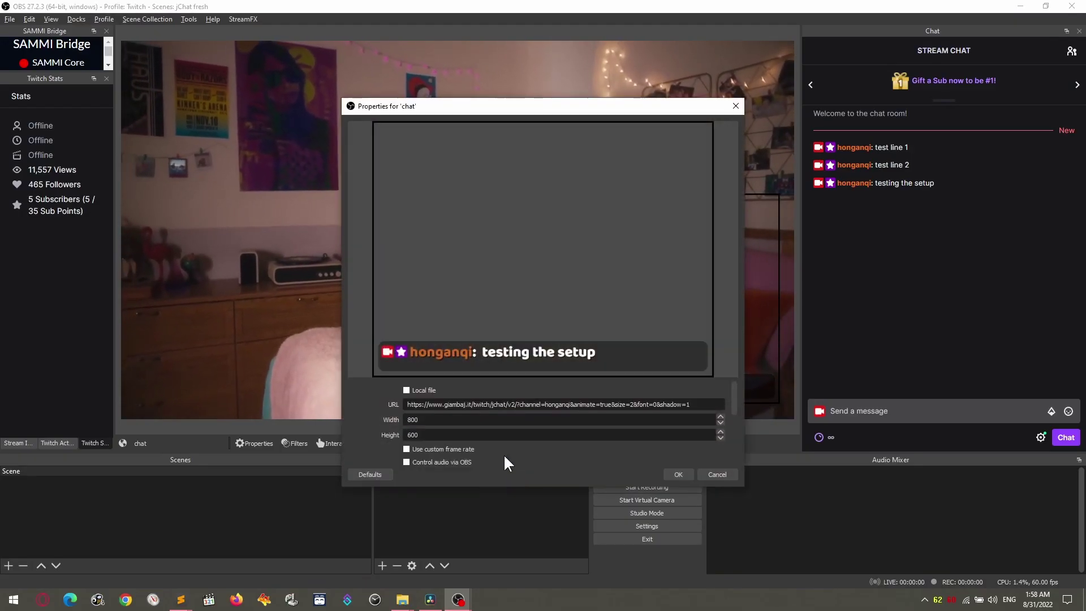
{"action": "left_click", "coordinate": [509, 442]}
{"action": "key", "text": "ctrl+v"}
{"action": "left_click", "coordinate": [685, 474]}
Send test chat messages ('testing another line', 'there you go') that show in the overlay.
{"action": "left_click", "coordinate": [950, 411]}
{"action": "type", "text": "testing another line"}
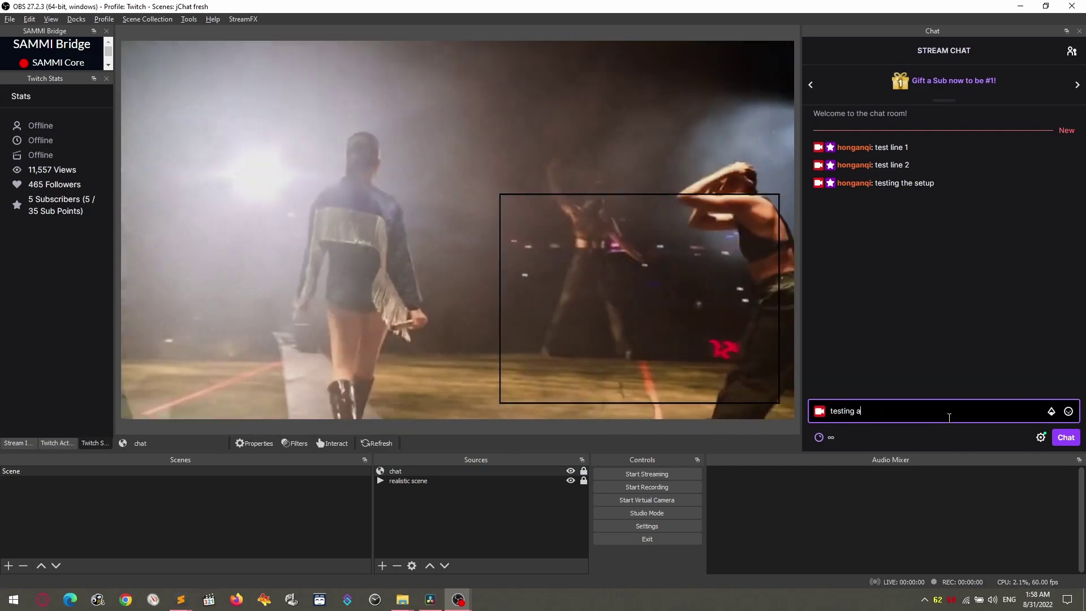
{"action": "key", "text": "Return"}
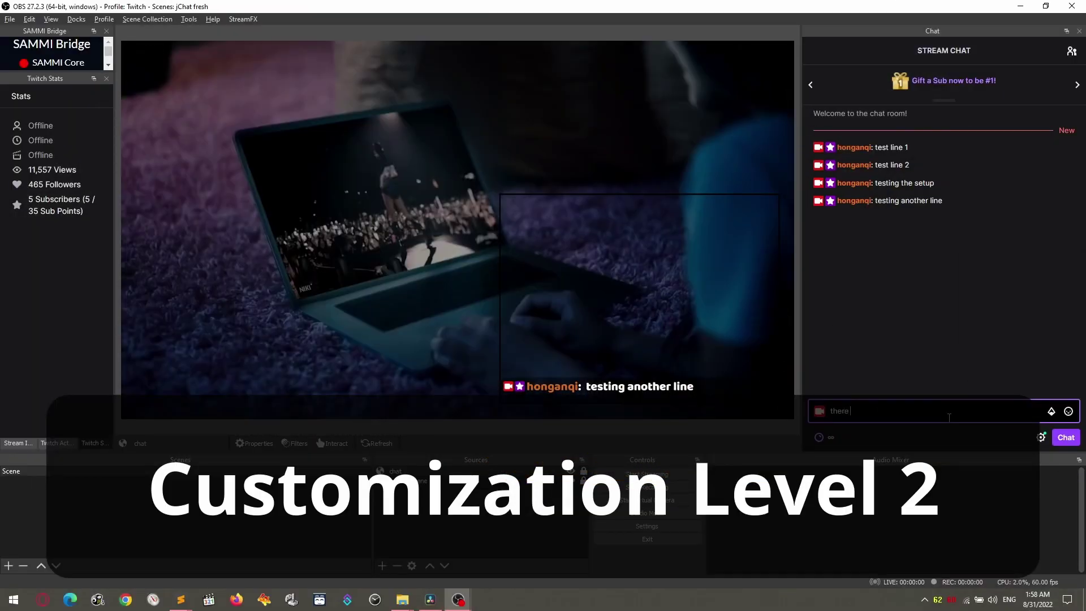
{"action": "type", "text": "there you go"}
{"action": "key", "text": "Return"}
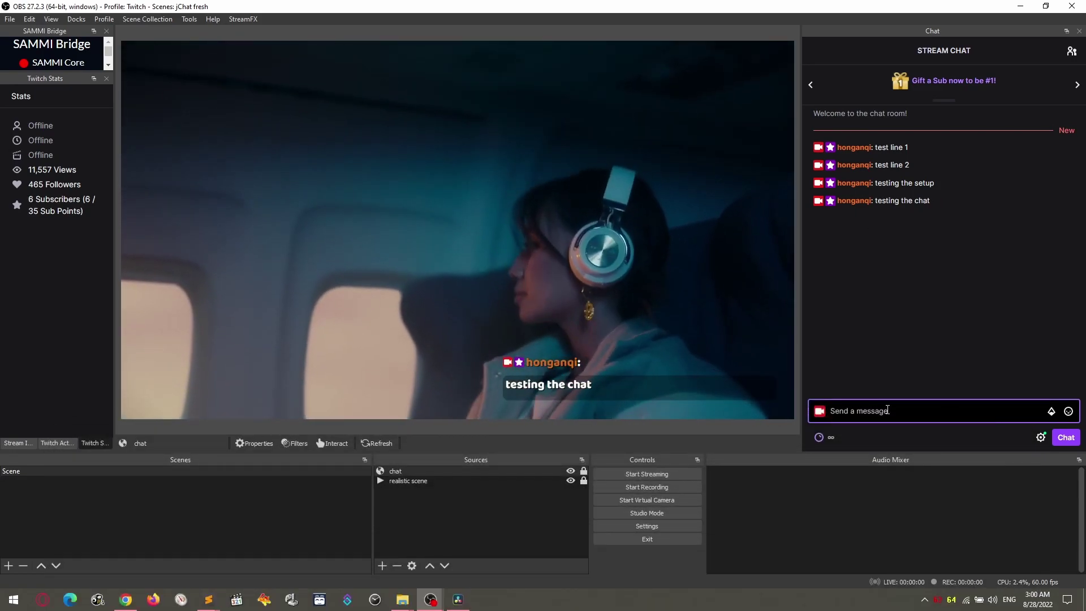
{"action": "type", "text": "hello"}
{"action": "key", "text": "Return"}
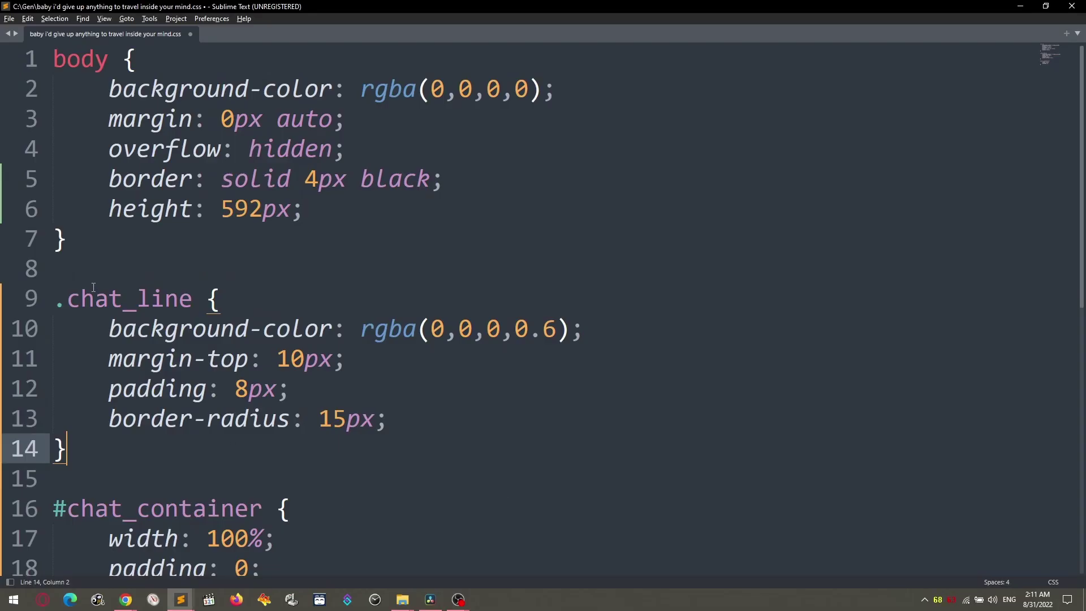
Delete the .chat_line and #chat_container blocks and the body's border and height lines.
{"action": "left_click", "coordinate": [56, 299], "text": "shift"}
{"action": "key", "text": "Delete"}
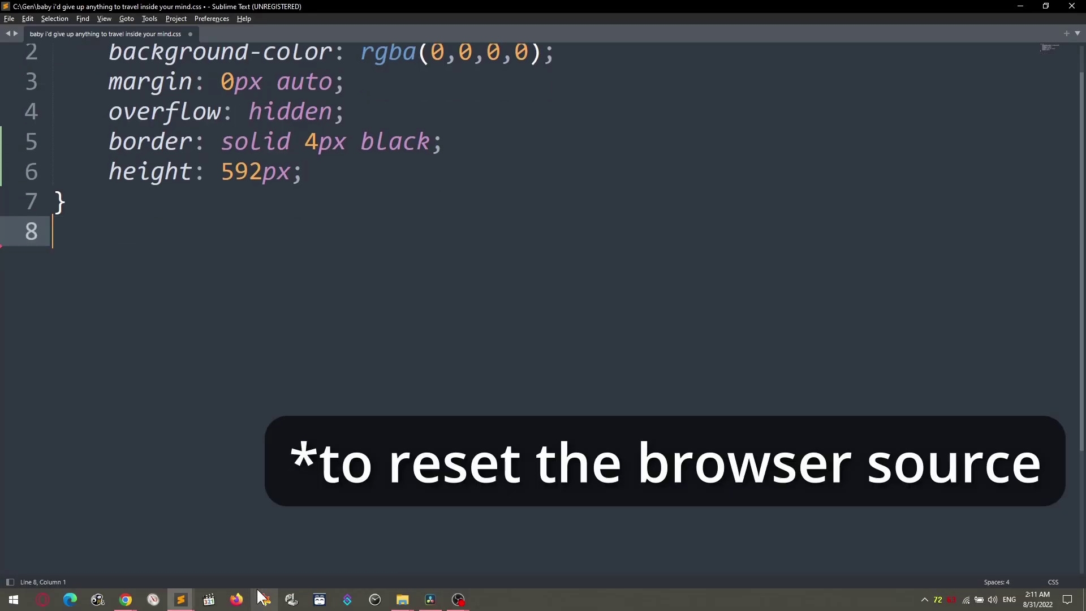
{"action": "left_click", "coordinate": [306, 208]}
{"action": "left_click_drag", "start_coordinate": [305, 208], "coordinate": [109, 179]}
{"action": "key", "text": "Delete"}
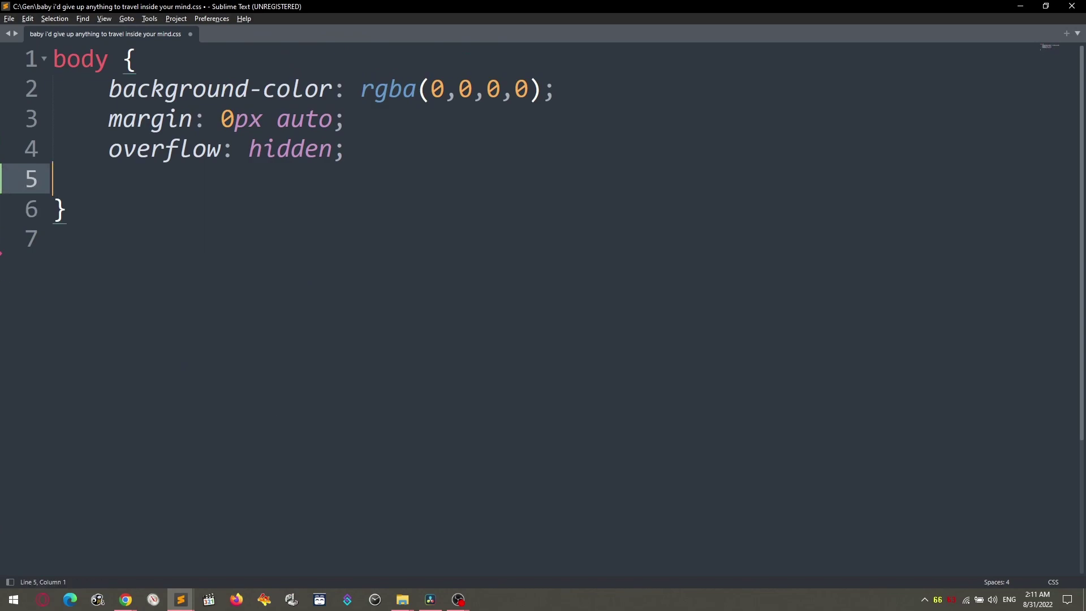
{"action": "key", "text": "BackSpace"}
{"action": "left_click", "coordinate": [217, 302]}
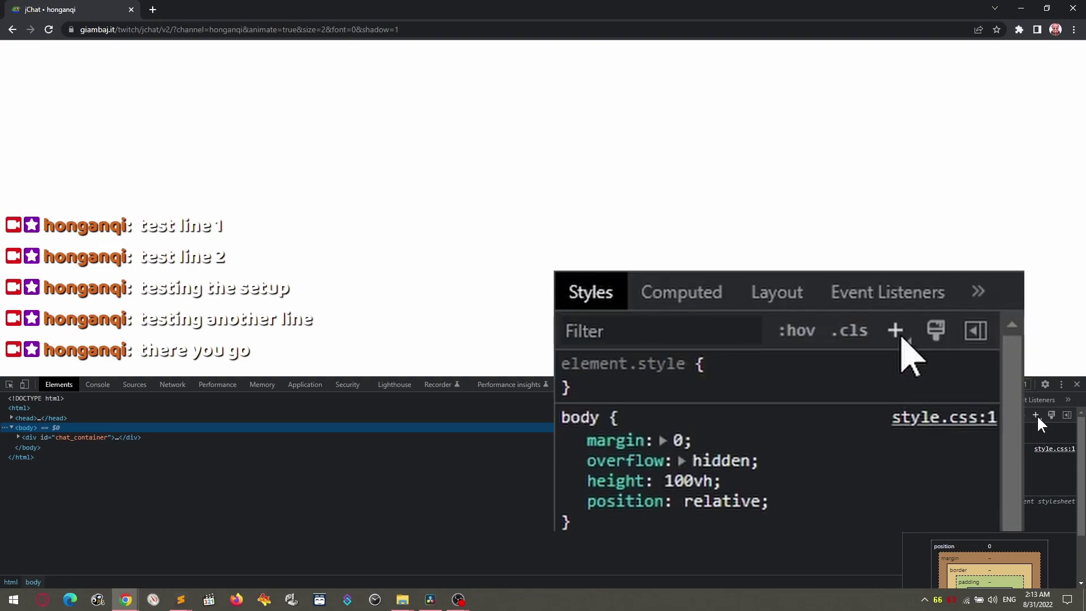
Add a .message rule with display: block and background-color rgba(150,150,150,0.6).
{"action": "left_click", "coordinate": [1037, 415]}
{"action": "type", "text": "sage"}
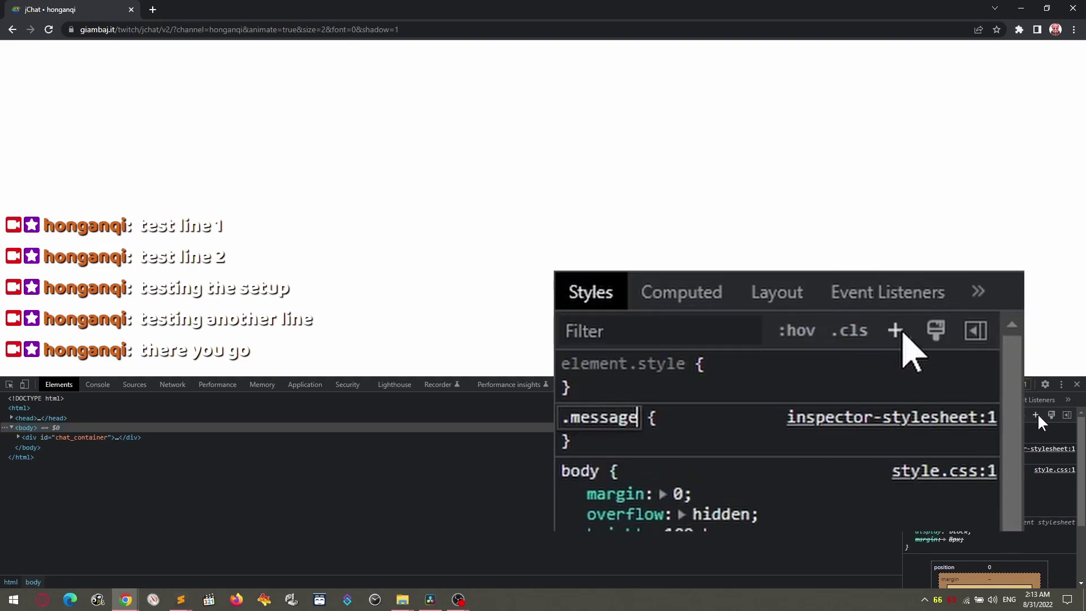
{"action": "key", "text": "Return"}
{"action": "type", "text": "displ"}
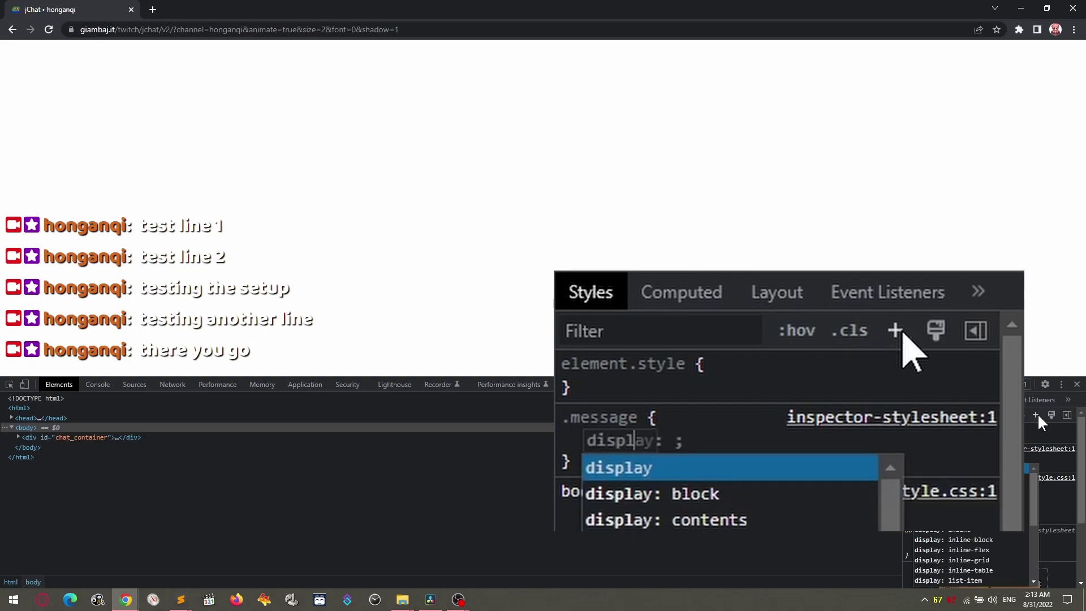
{"action": "key", "text": "Tab"}
{"action": "type", "text": "block"}
{"action": "key", "text": "Return"}
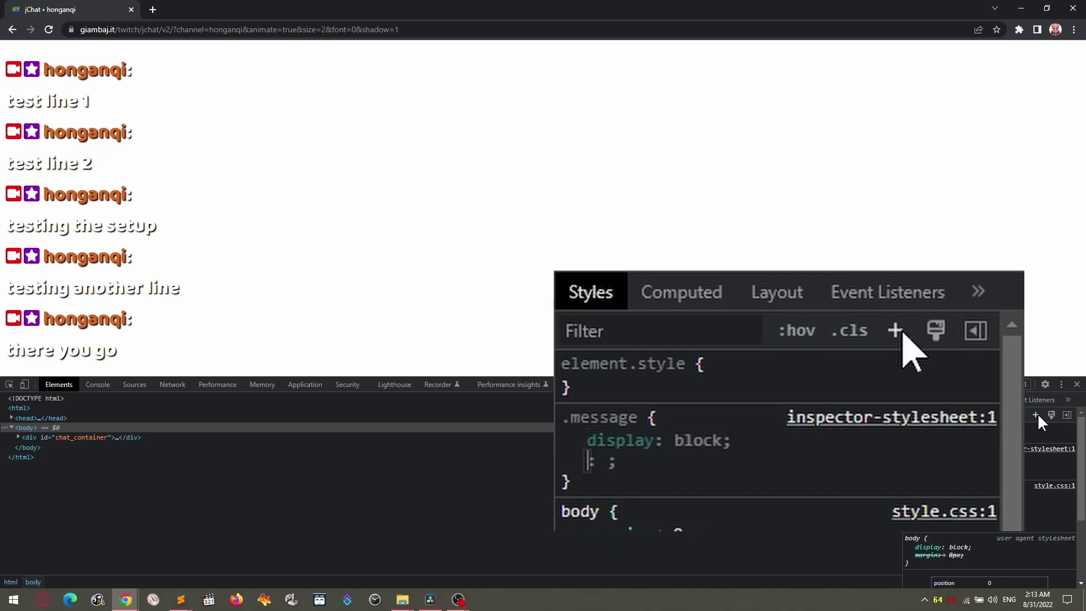
{"action": "type", "text": "backgro: ;"}
{"action": "key", "text": "Tab"}
{"action": "type", "text": "rgba(150,1"}
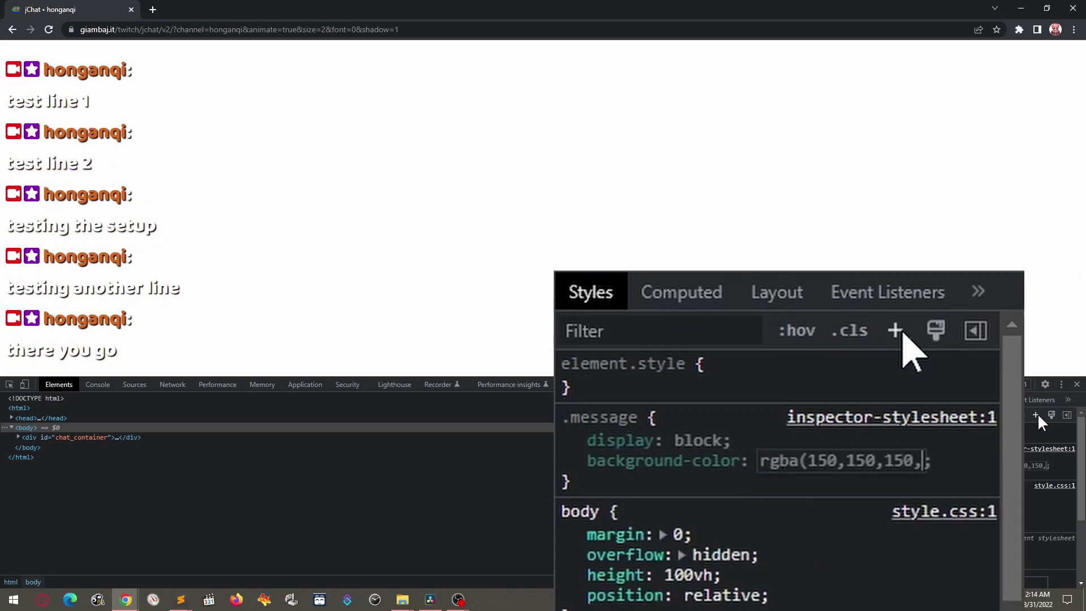
{"action": "type", "text": "50,150,0.6)"}
{"action": "key", "text": "Return"}
{"action": "type", "text": "border-r"}
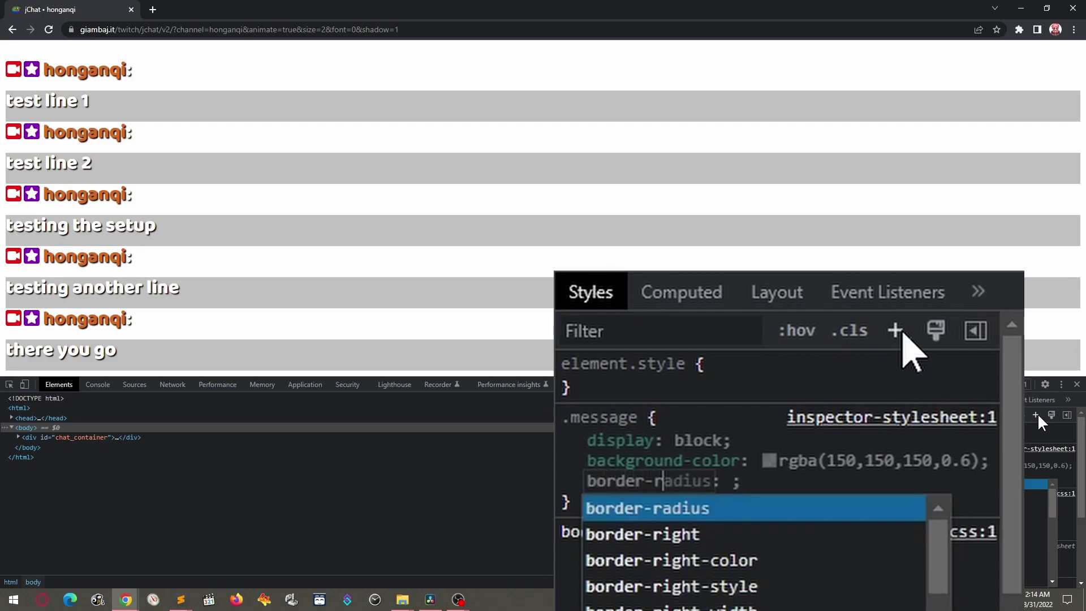
Give the .message rule border-radius: 15px and padding: 8px.
{"action": "key", "text": "Tab"}
{"action": "type", "text": "15px"}
{"action": "key", "text": "Return"}
{"action": "type", "text": "paddin"}
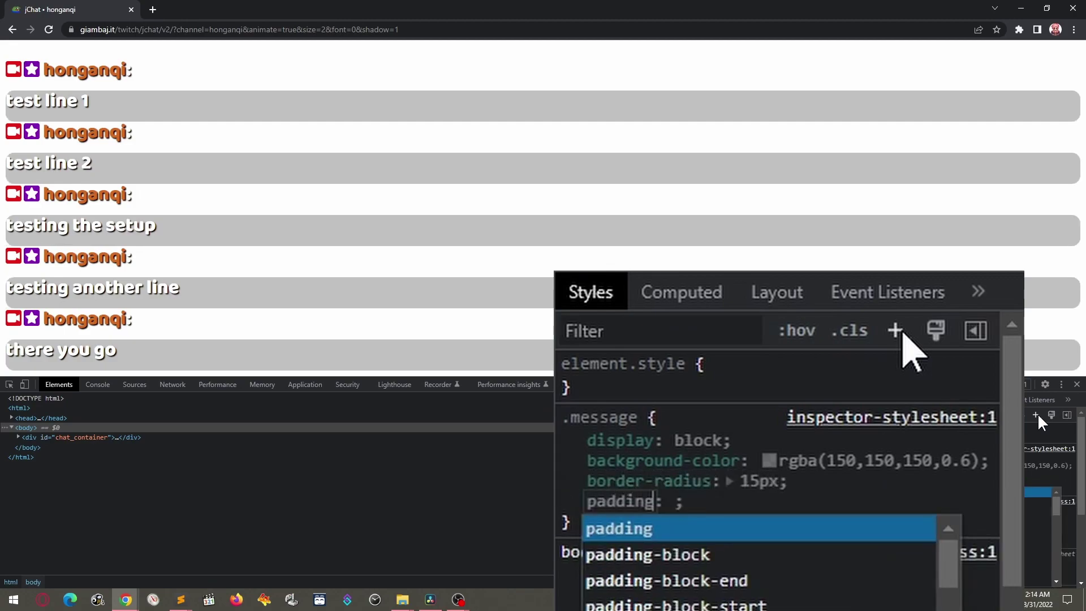
{"action": "key", "text": "Tab"}
{"action": "type", "text": "8px"}
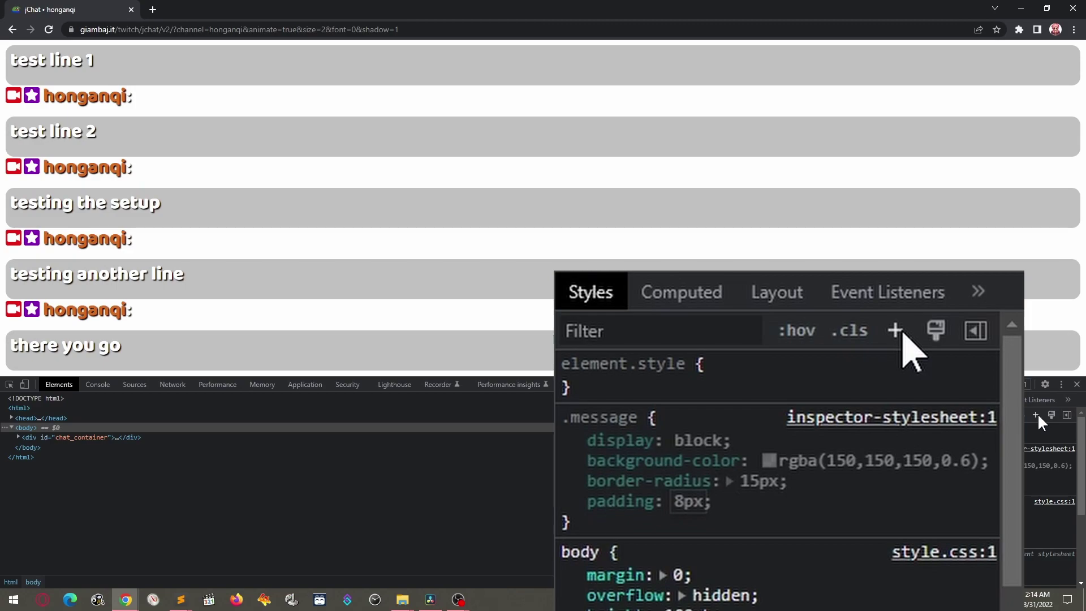
{"action": "left_click", "coordinate": [1015, 432]}
Copy all .message declarations into a new .user_info rule for the username boxes.
{"action": "left_click", "coordinate": [1037, 415]}
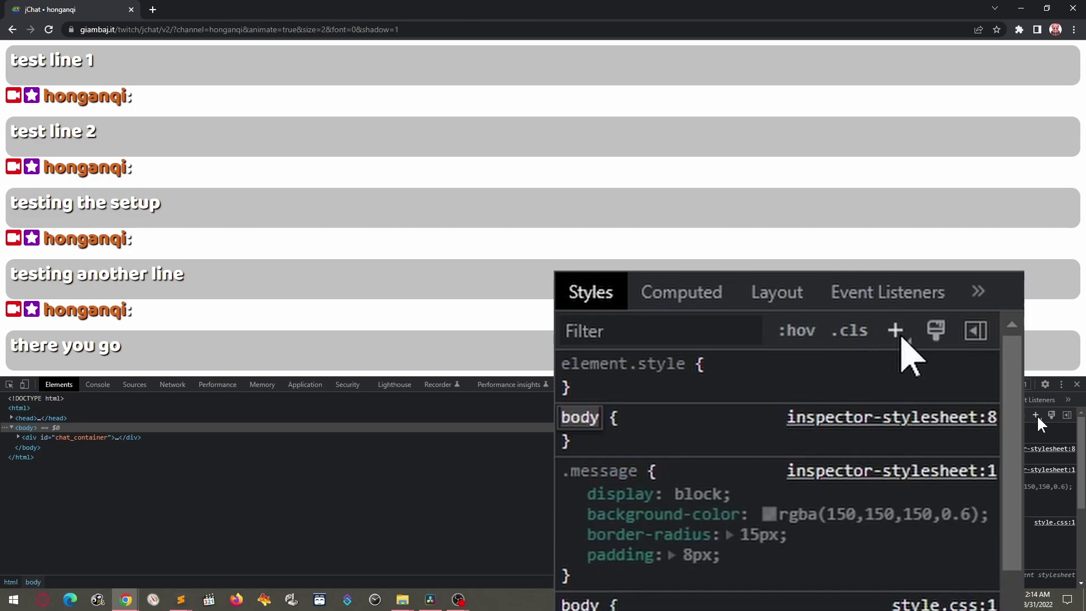
{"action": "key", "text": "BackSpace"}
{"action": "key", "text": "Return"}
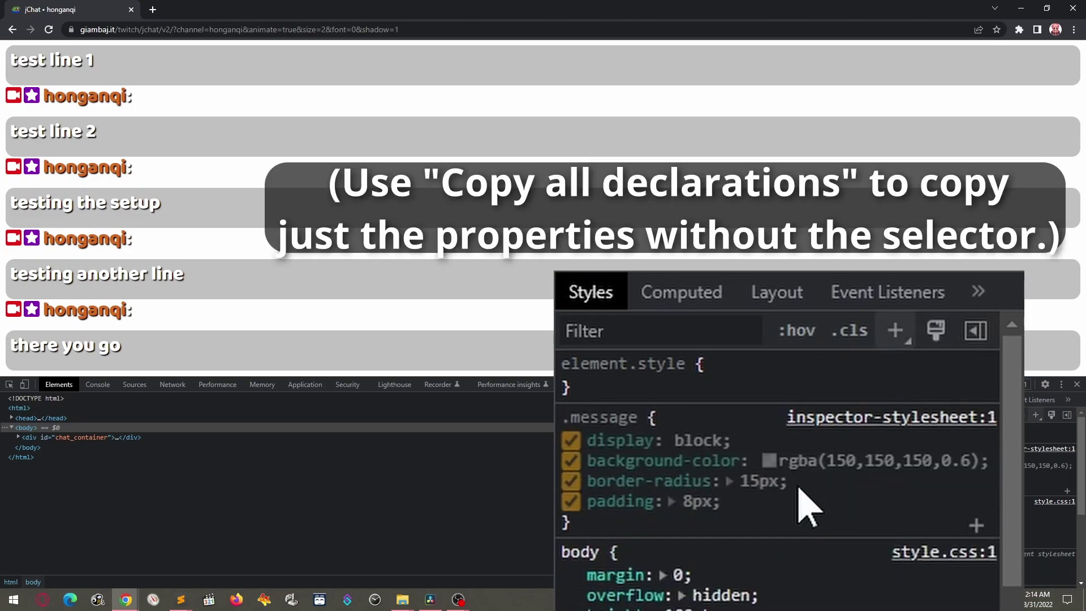
{"action": "right_click", "coordinate": [662, 485]}
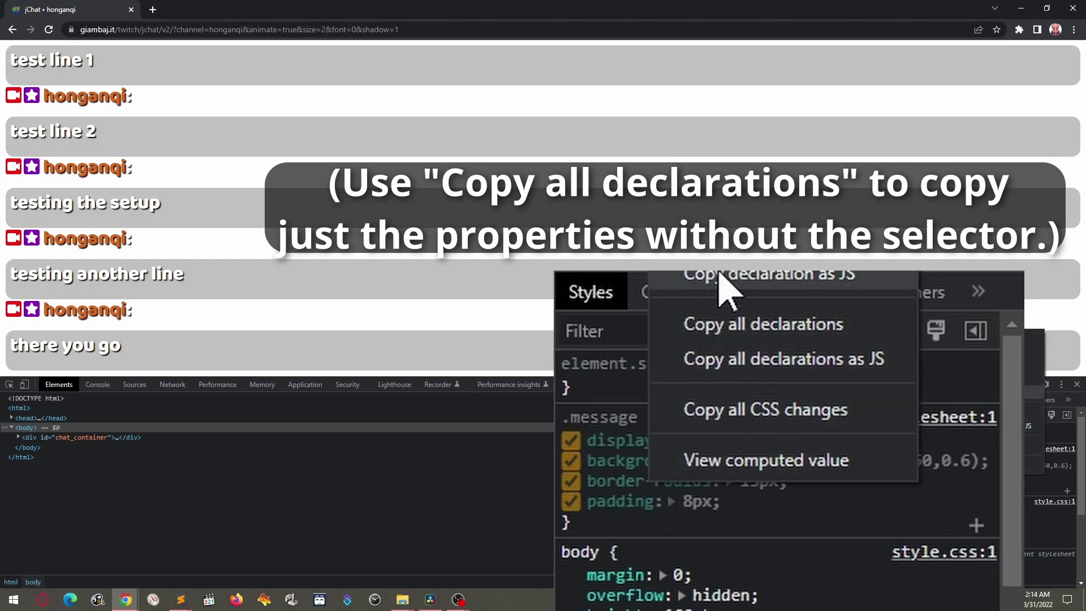
{"action": "left_click", "coordinate": [722, 340]}
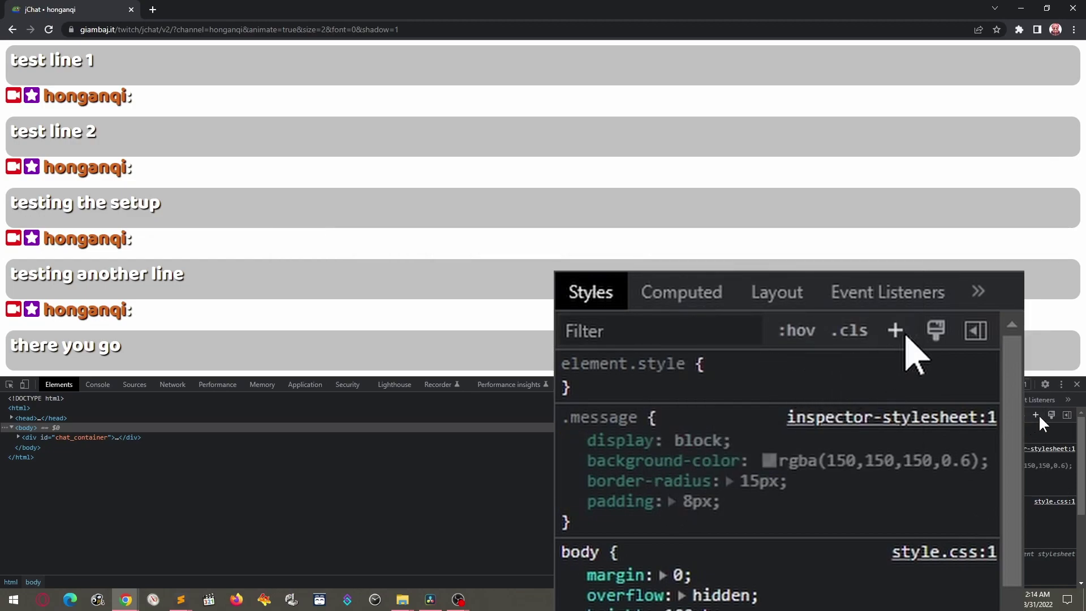
{"action": "left_click", "coordinate": [896, 331]}
{"action": "type", "text": ".user_info"}
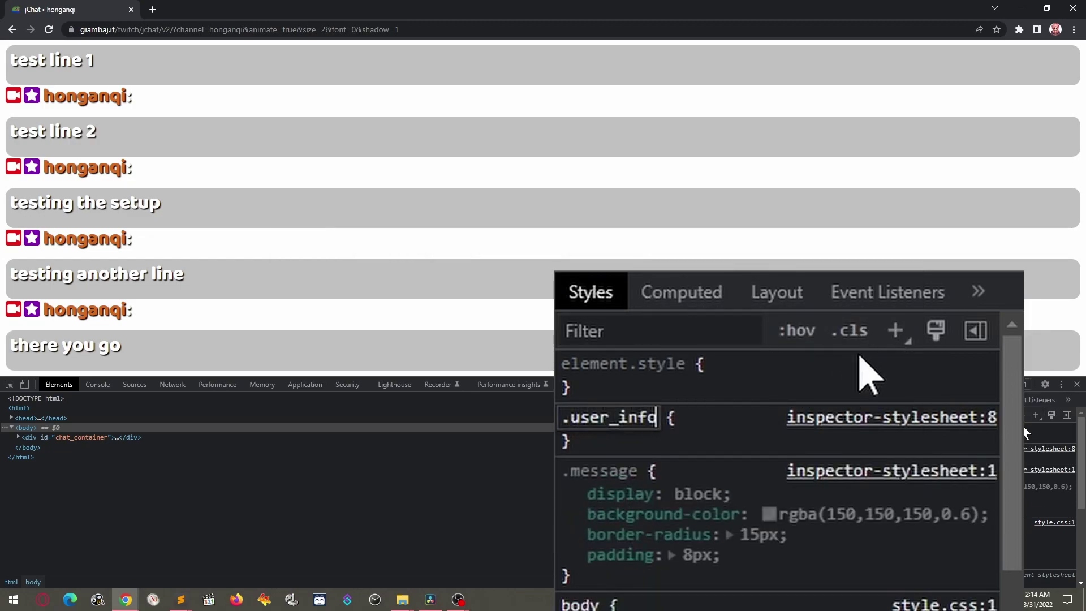
{"action": "key", "text": "Return"}
{"action": "type", "text": "display: block; background-color: rgba(150,150,150,0.6); border-radius: 15px; padding: 8px;"}
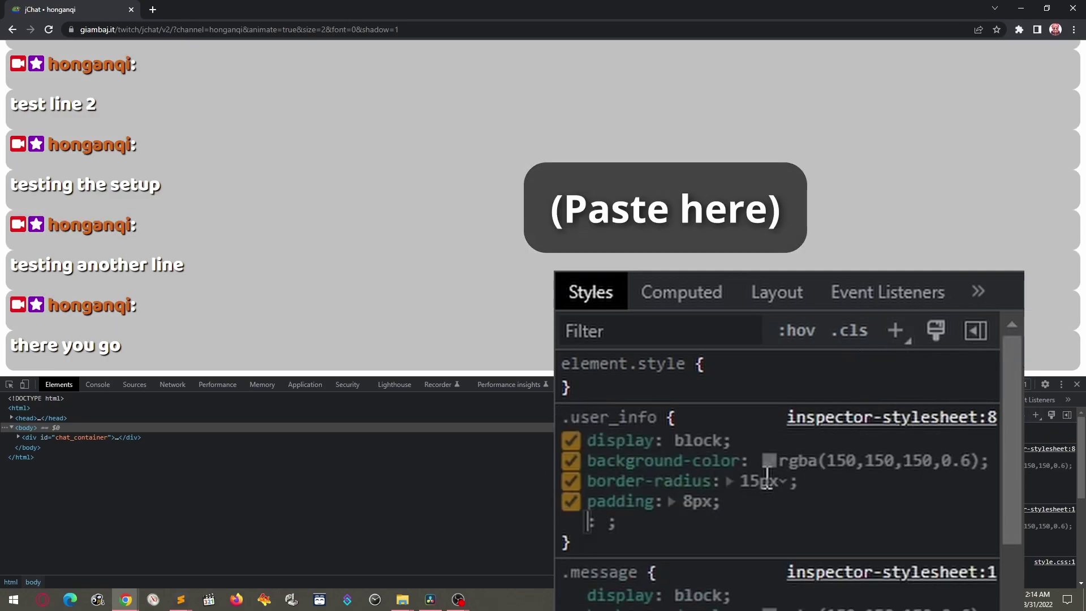
Disable display: block on .user_info and lighten its background to rgba(180,180,180,0.6).
{"action": "left_click", "coordinate": [570, 441]}
{"action": "left_click", "coordinate": [570, 441]}
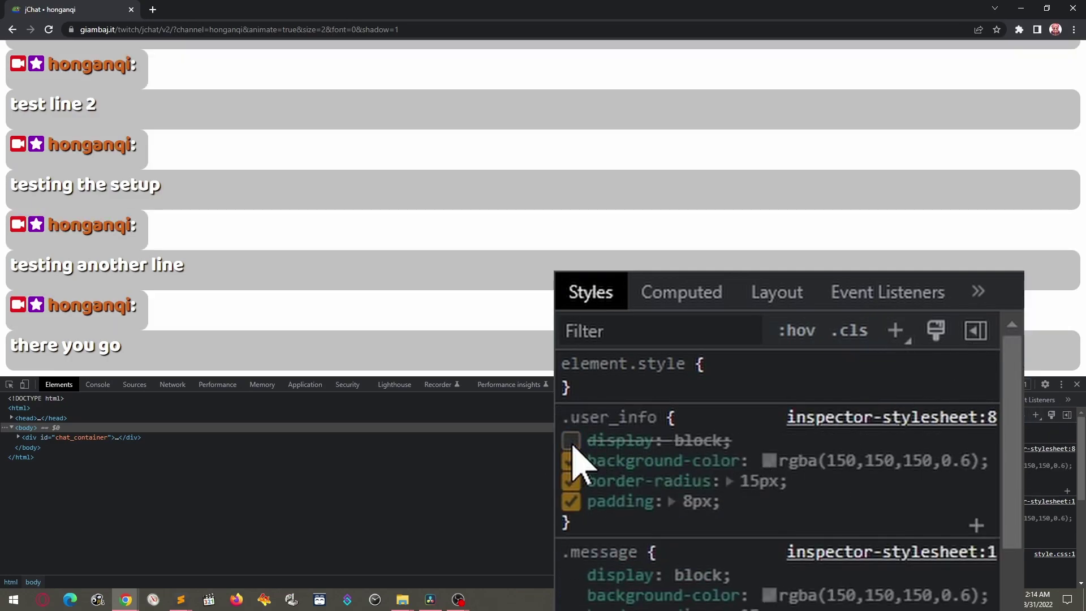
{"action": "left_click", "coordinate": [845, 460]}
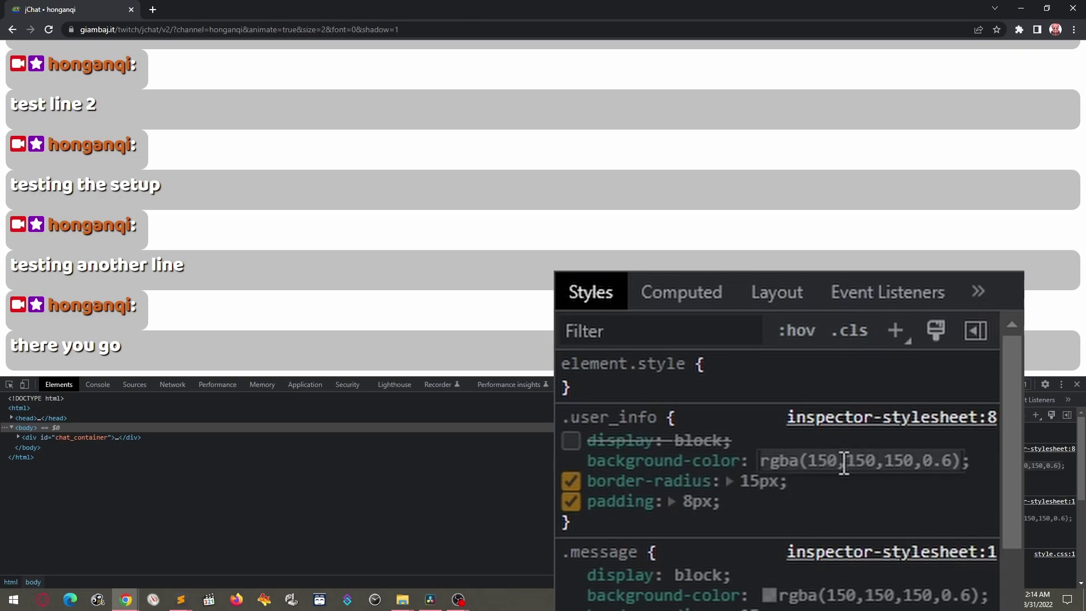
{"action": "left_click", "coordinate": [822, 463]}
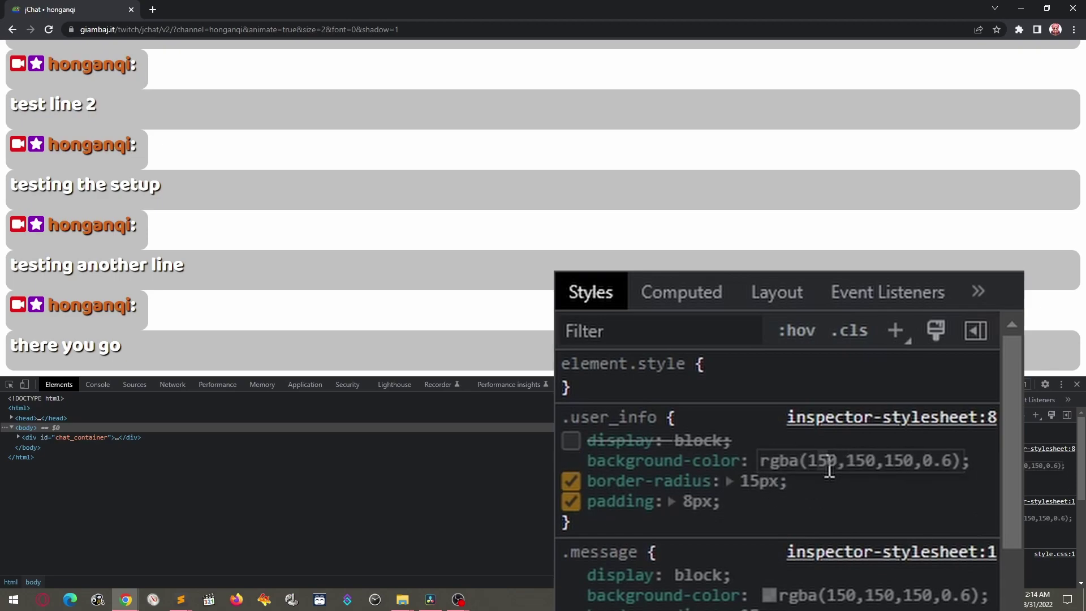
{"action": "type", "text": "8"}
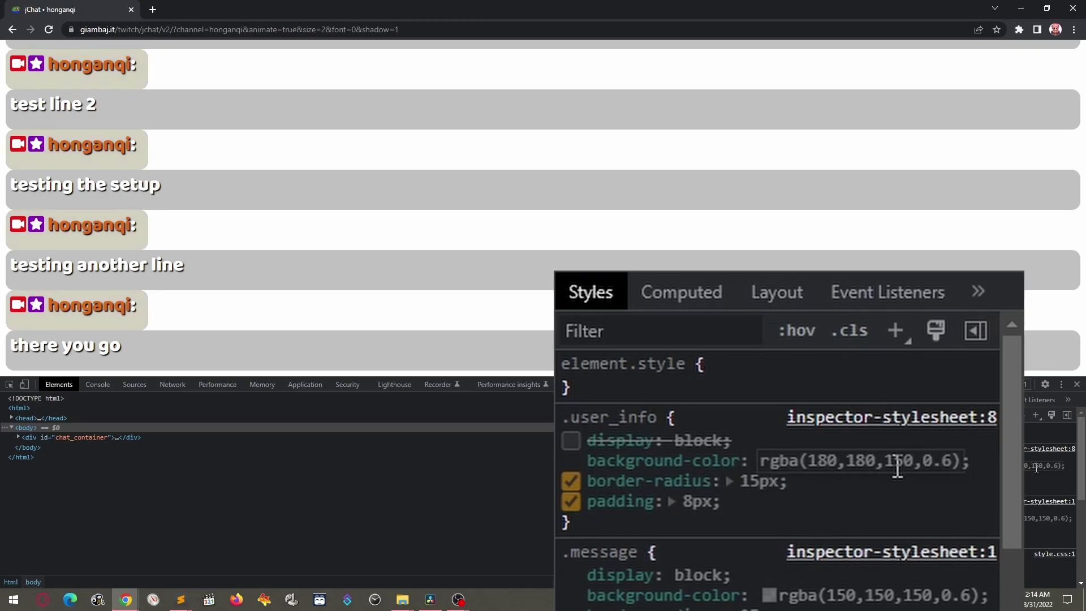
{"action": "left_click", "coordinate": [897, 465]}
{"action": "key", "text": "BackSpace"}
{"action": "type", "text": "8"}
{"action": "key", "text": "Return"}
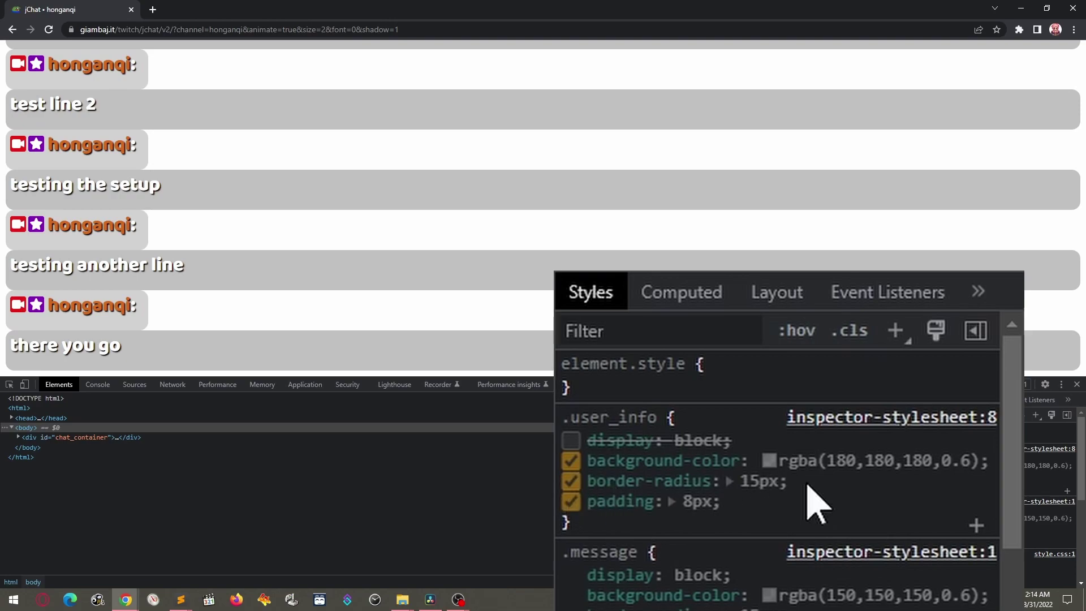
Set .user_info's border-bottom-left-radius and border-bottom-right-radius to 0.
{"action": "left_click", "coordinate": [828, 509]}
{"action": "type", "text": "border-"}
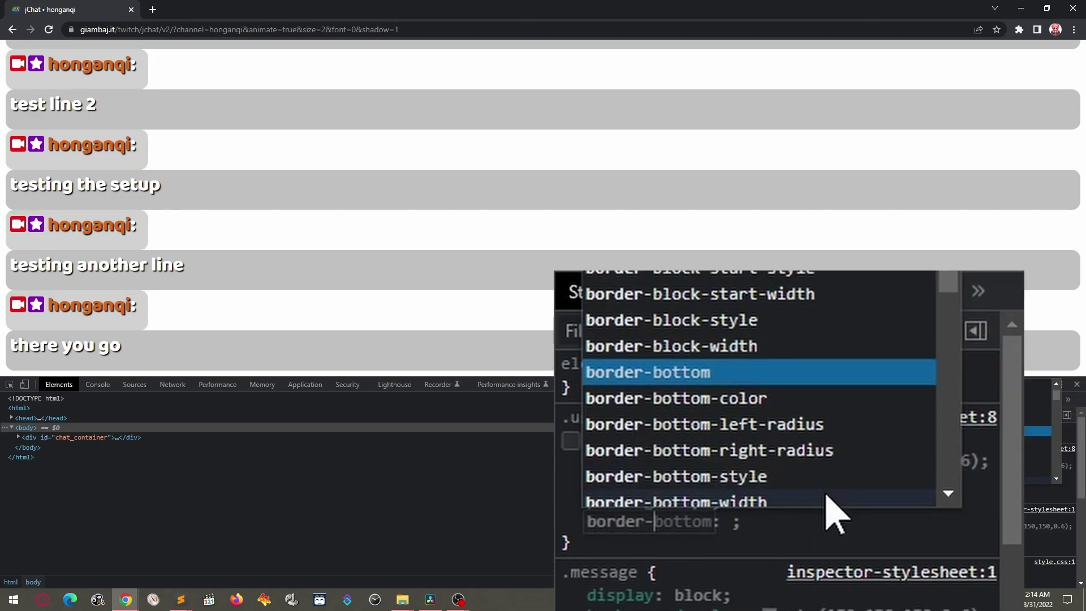
{"action": "type", "text": "bottom-left-"}
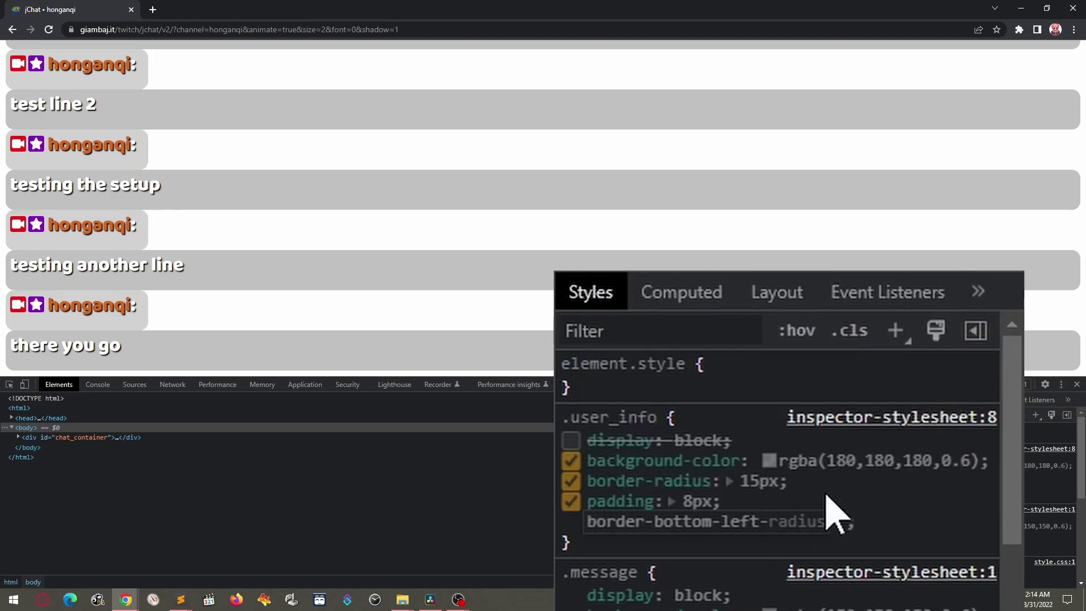
{"action": "key", "text": "Tab"}
{"action": "key", "text": "Tab"}
{"action": "type", "text": "bord"}
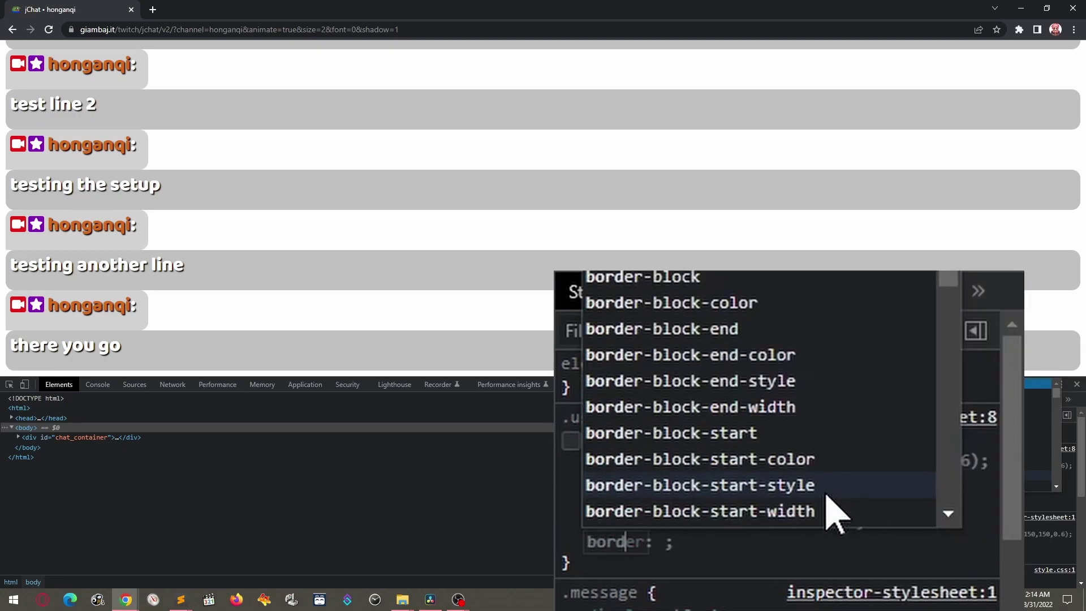
{"action": "type", "text": "er-bottom-"}
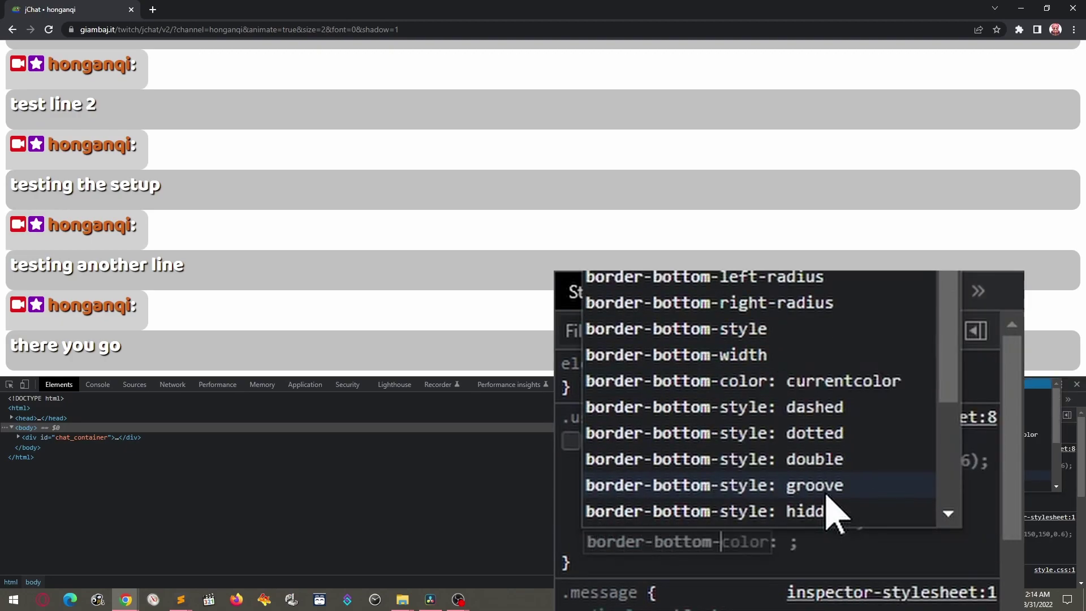
{"action": "type", "text": "ri"}
{"action": "key", "text": "Tab"}
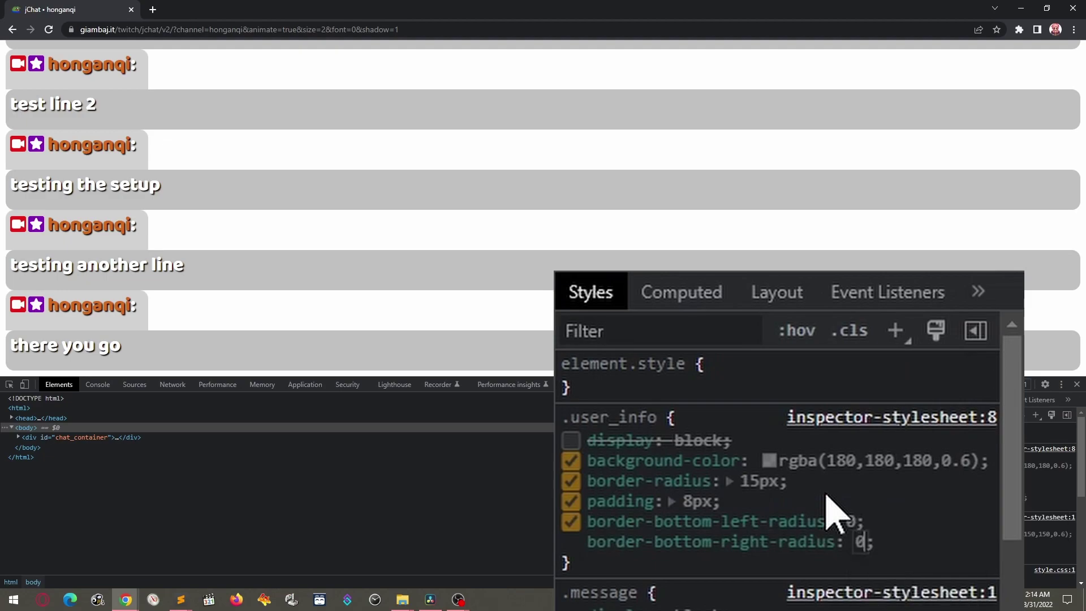
{"action": "type", "text": "0;"}
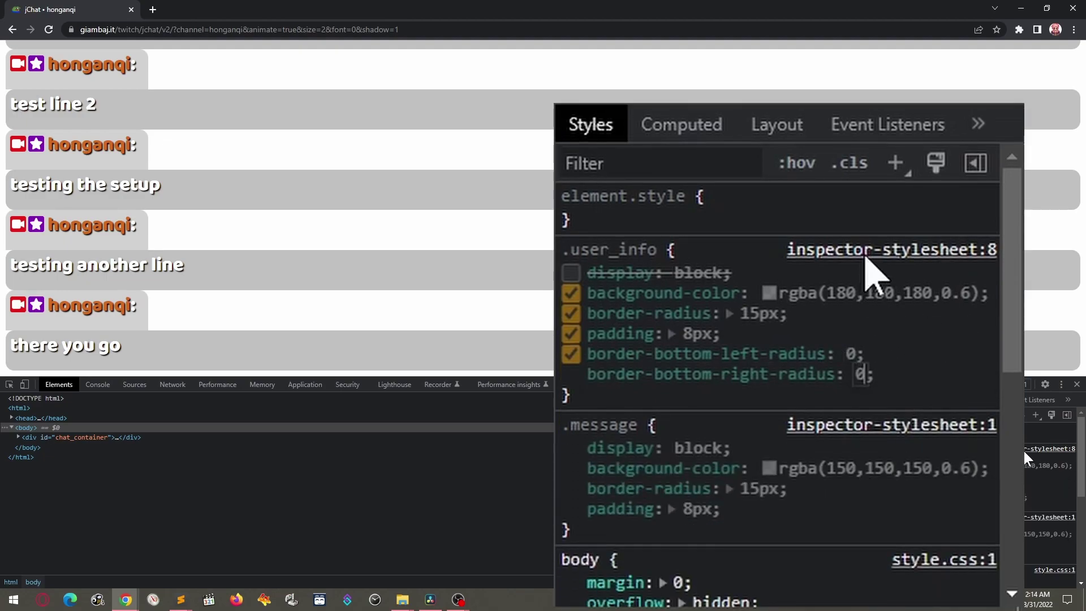
Set .message's border-top-left-radius to 0 so names sit like tabs.
{"action": "left_click", "coordinate": [827, 522]}
{"action": "type", "text": "border-top"}
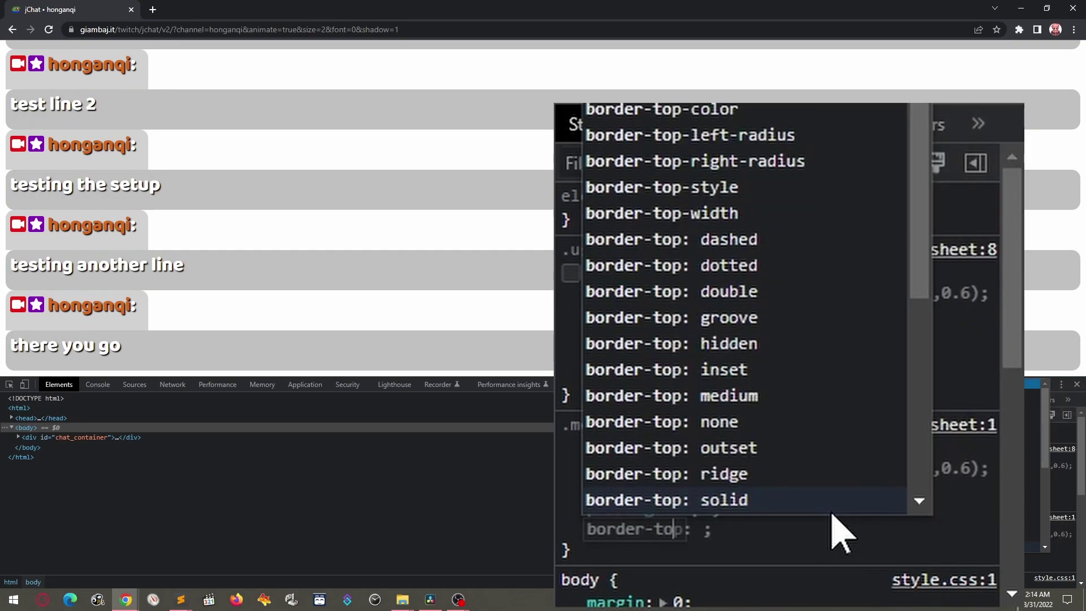
{"action": "type", "text": "-left"}
{"action": "key", "text": "Tab"}
{"action": "type", "text": "0"}
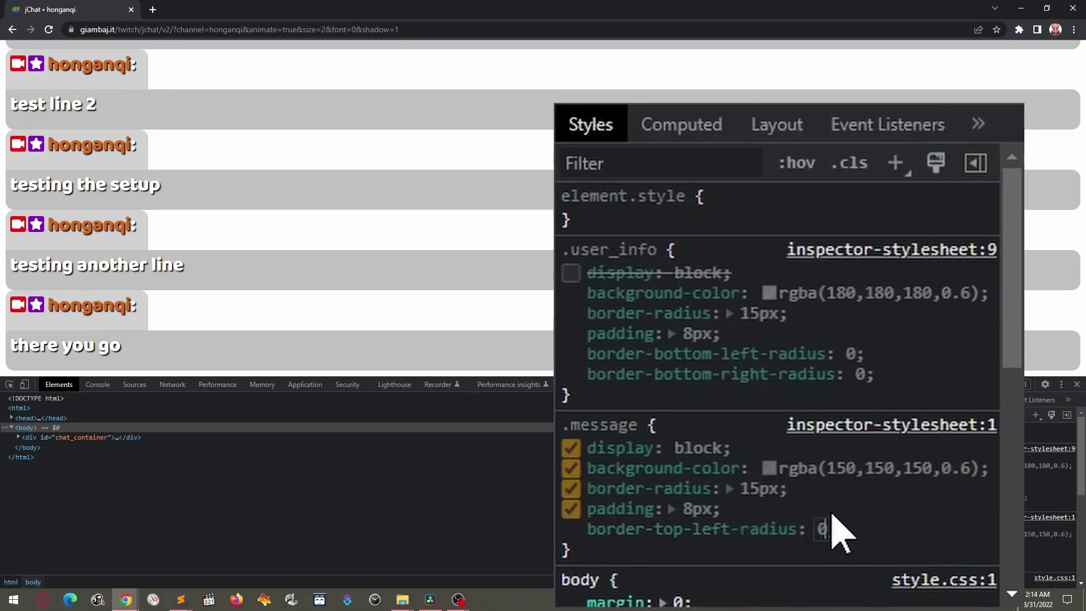
{"action": "key", "text": "Return"}
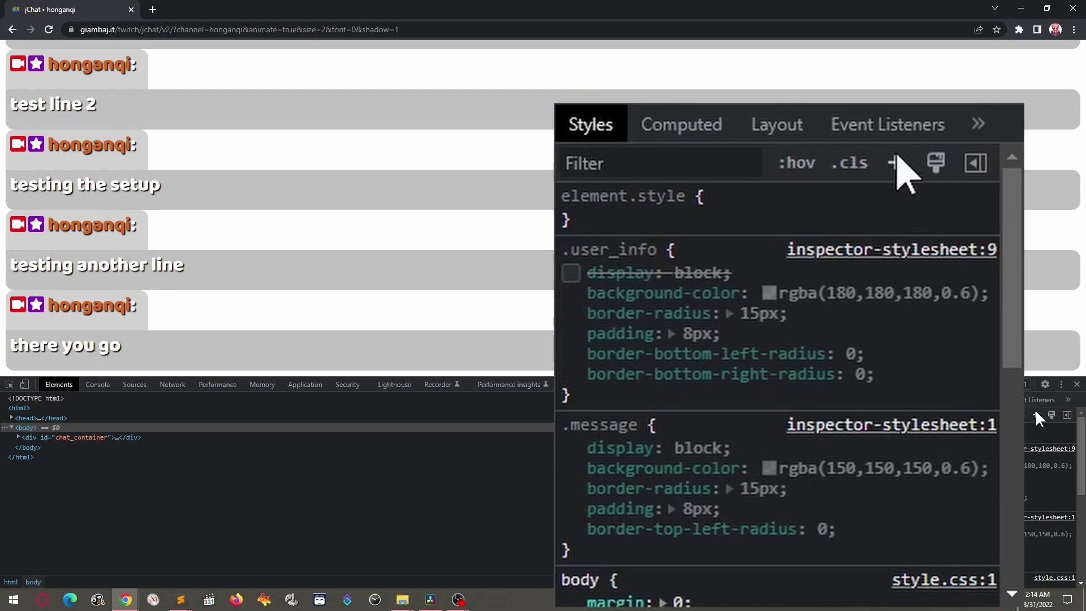
Add a .chat_line rule with margin-top: 10px to space the chat lines apart.
{"action": "left_click", "coordinate": [896, 163]}
{"action": "type", "text": ".chat_line"}
{"action": "key", "text": "Return"}
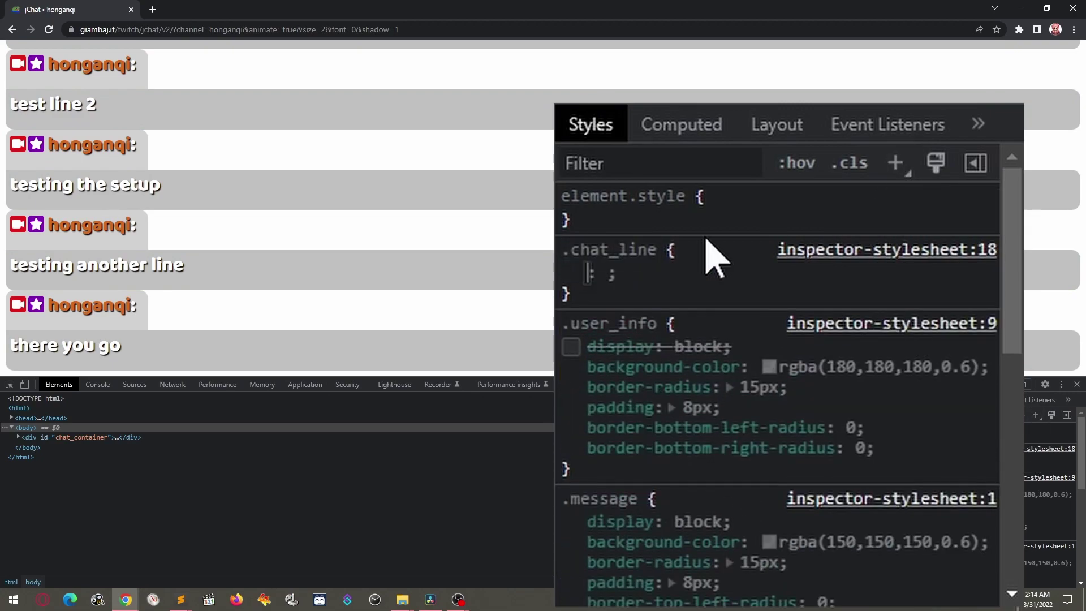
{"action": "type", "text": "margin-top"}
{"action": "key", "text": "Tab"}
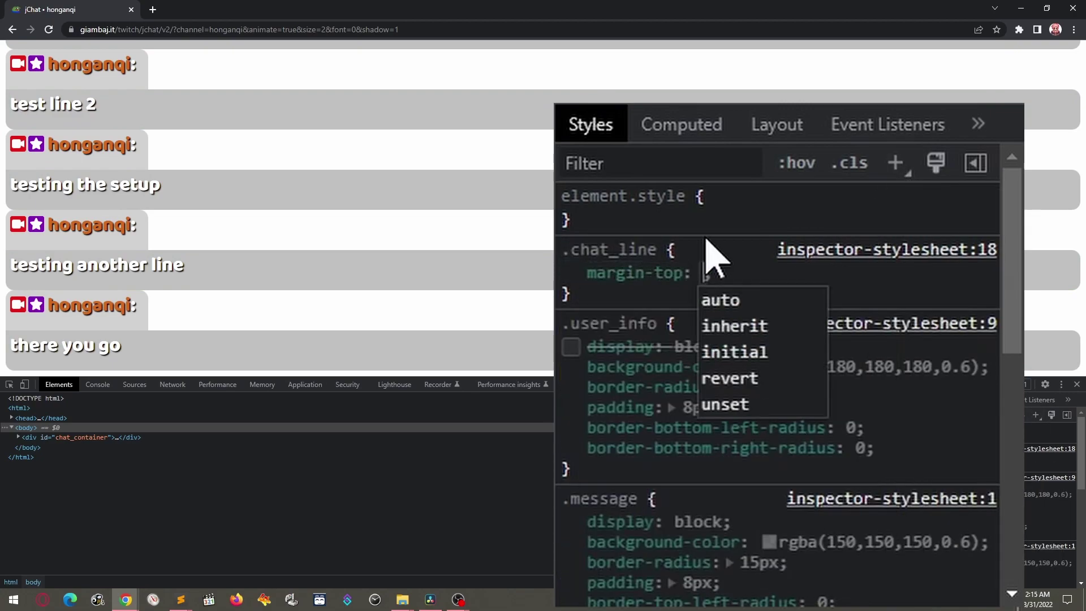
{"action": "type", "text": "10px"}
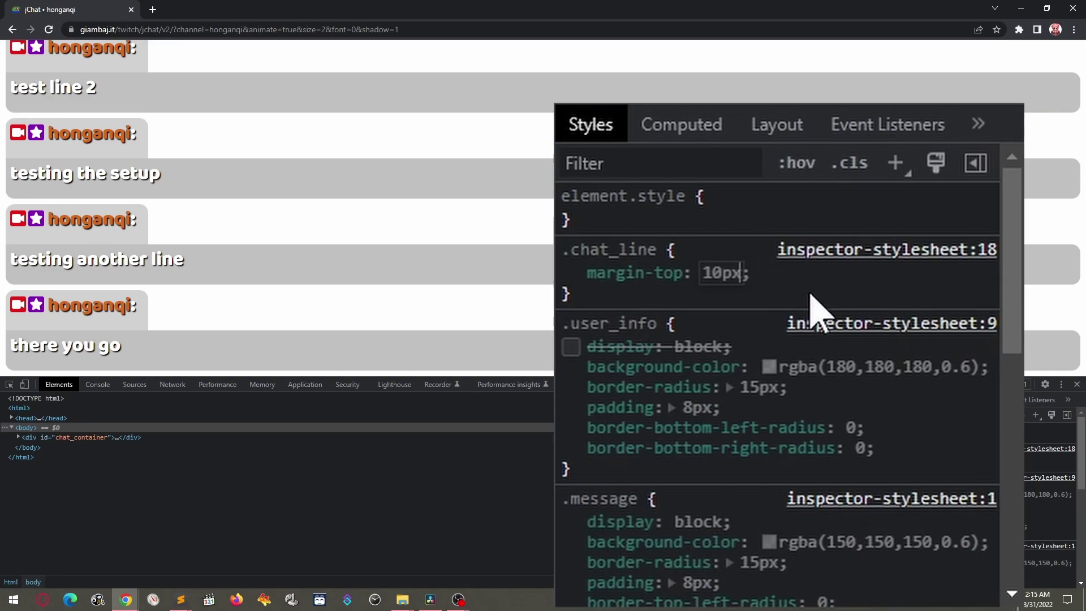
{"action": "key", "text": "Return"}
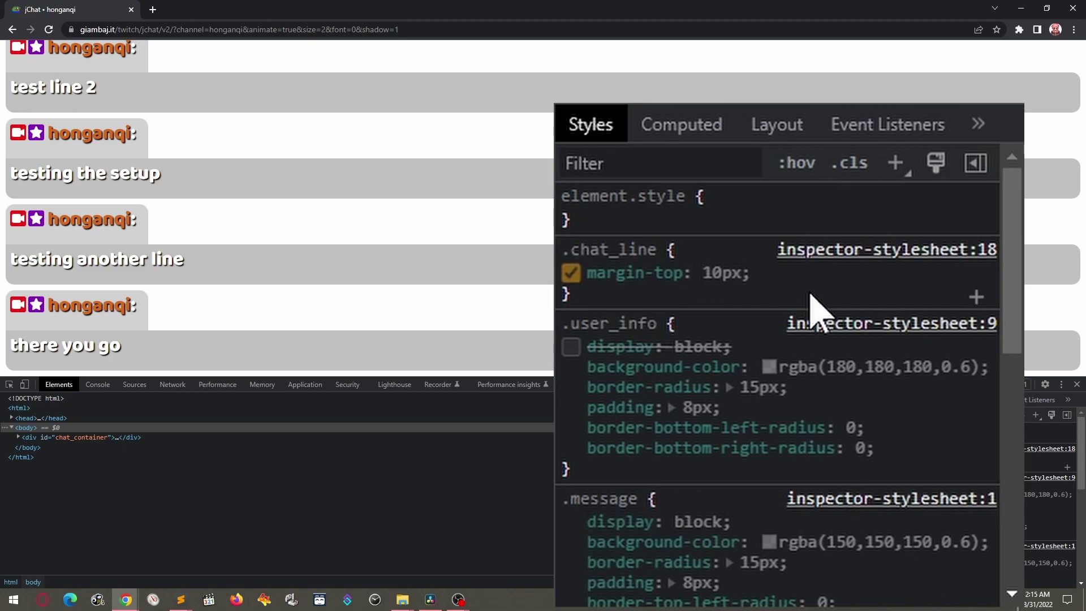
{"action": "left_click", "coordinate": [1036, 416]}
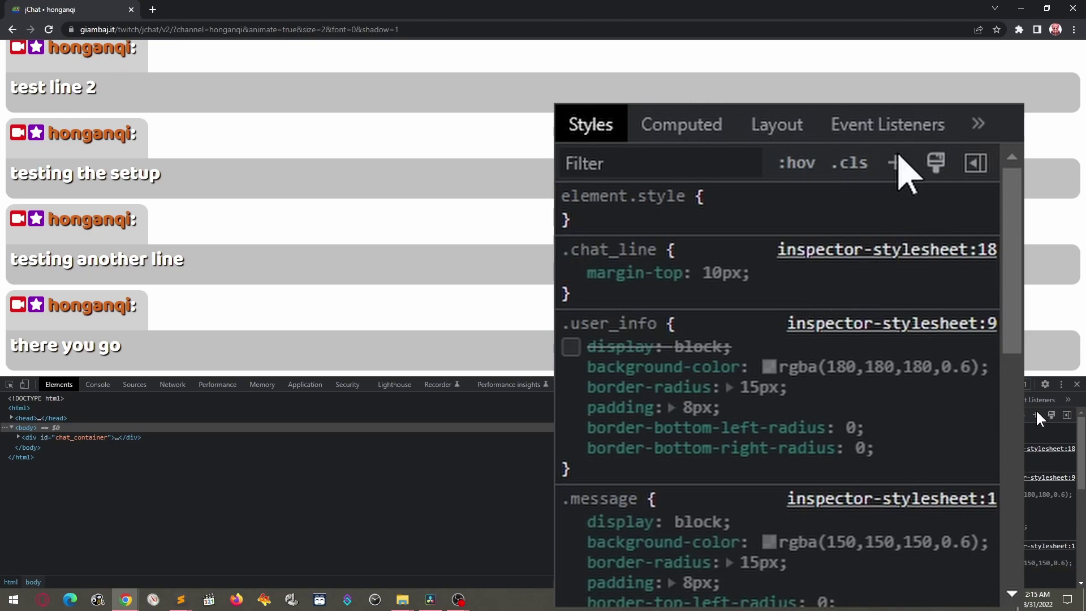
{"action": "type", "text": ".colon"}
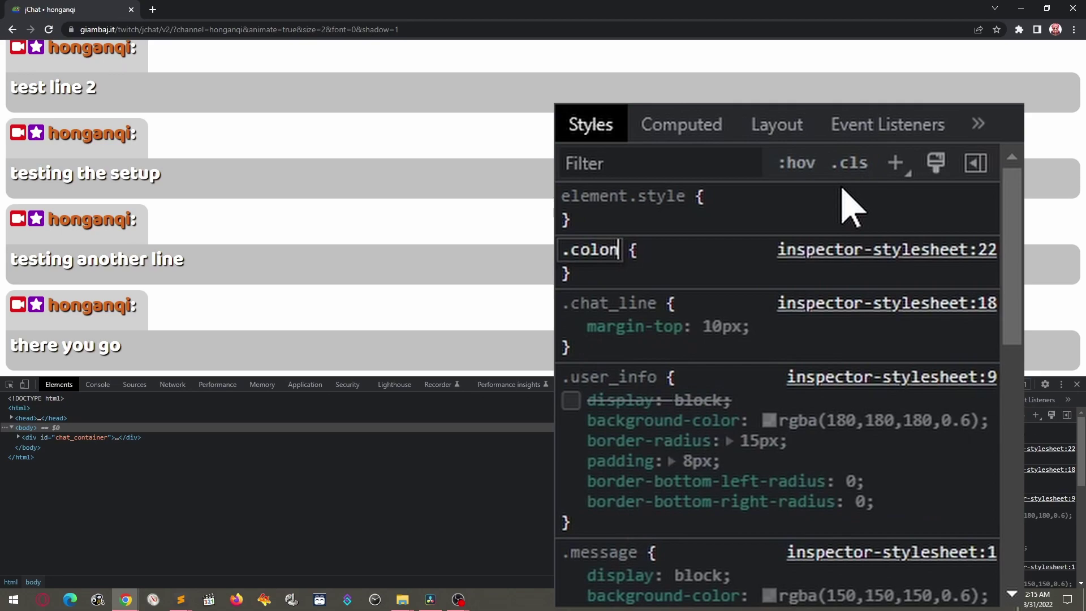
Add a .colon rule with display: none to hide the colon after each username.
{"action": "key", "text": "Tab"}
{"action": "type", "text": "display"}
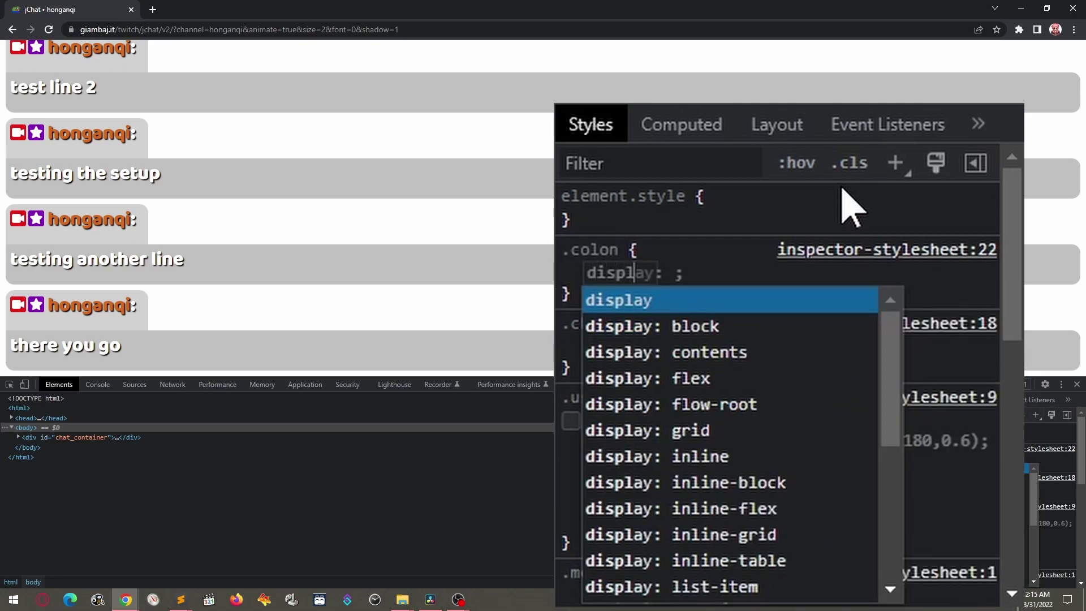
{"action": "key", "text": "Tab"}
{"action": "type", "text": "non"}
{"action": "key", "text": "Return"}
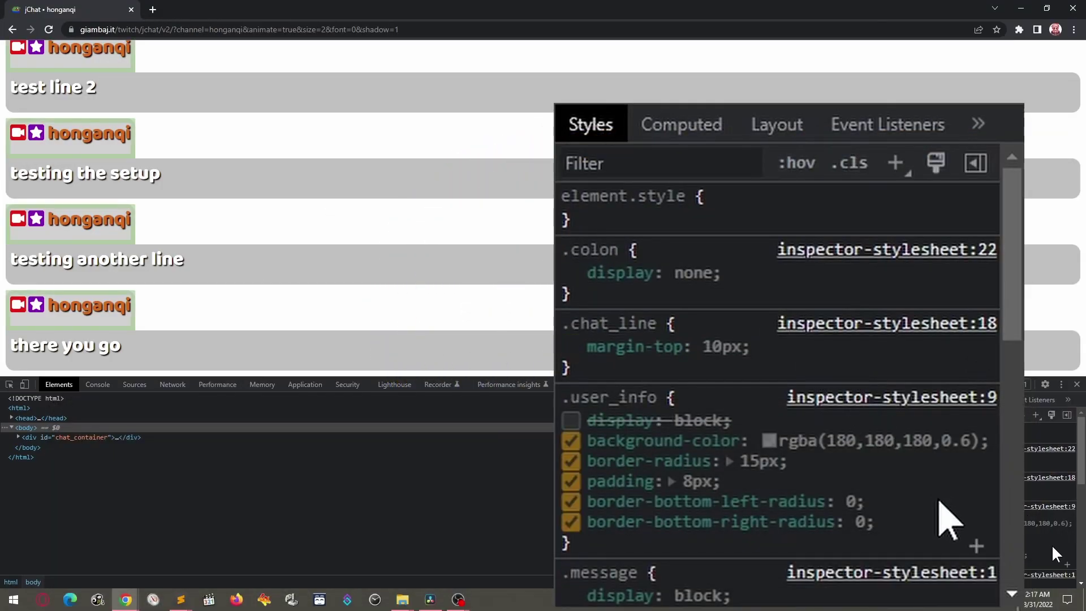
Add padding-bottom: 0 to the .user_info and .message rules.
{"action": "left_click", "coordinate": [938, 517]}
{"action": "type", "text": "padding-t"}
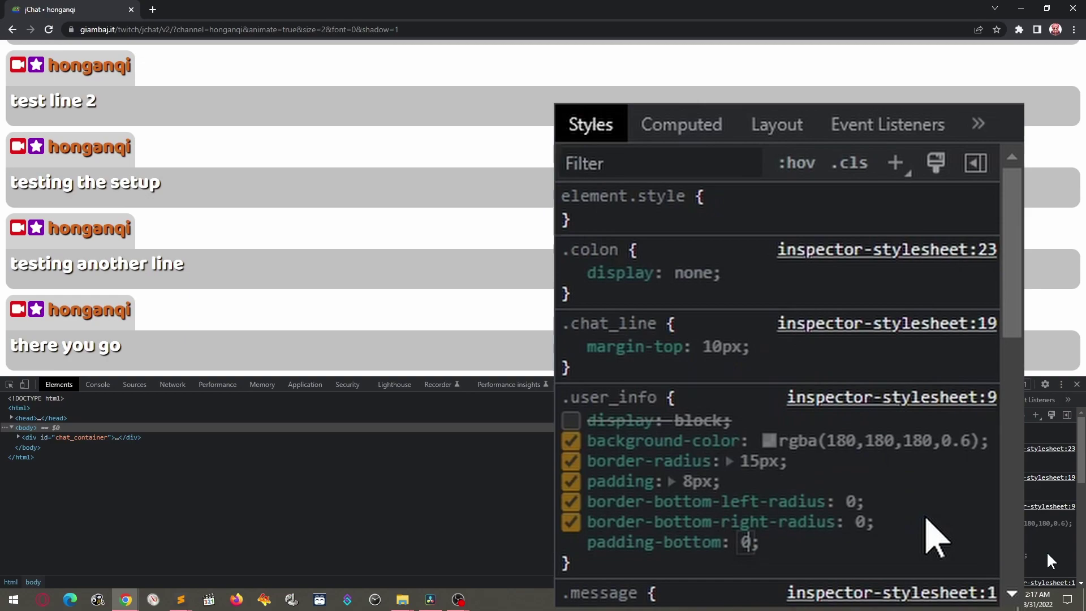
{"action": "scroll", "coordinate": [883, 518], "scroll_direction": "down", "scroll_amount": 2}
{"action": "scroll", "coordinate": [883, 476], "scroll_direction": "down", "scroll_amount": 2}
{"action": "left_click", "coordinate": [887, 425]}
{"action": "type", "text": "bo"}
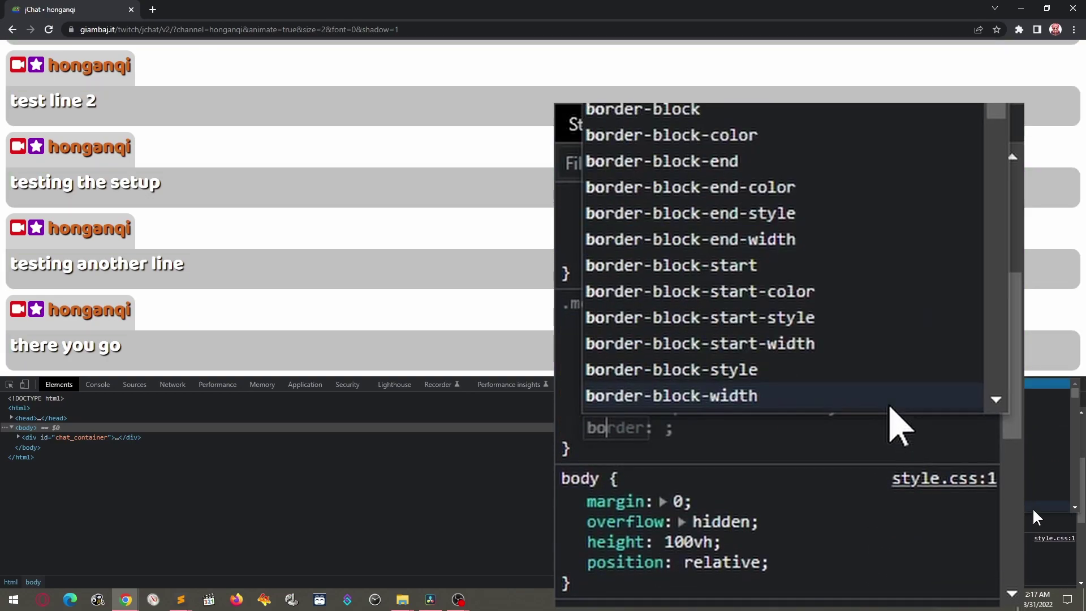
{"action": "type", "text": "padding-bottom"}
{"action": "key", "text": "Tab"}
{"action": "type", "text": "0"}
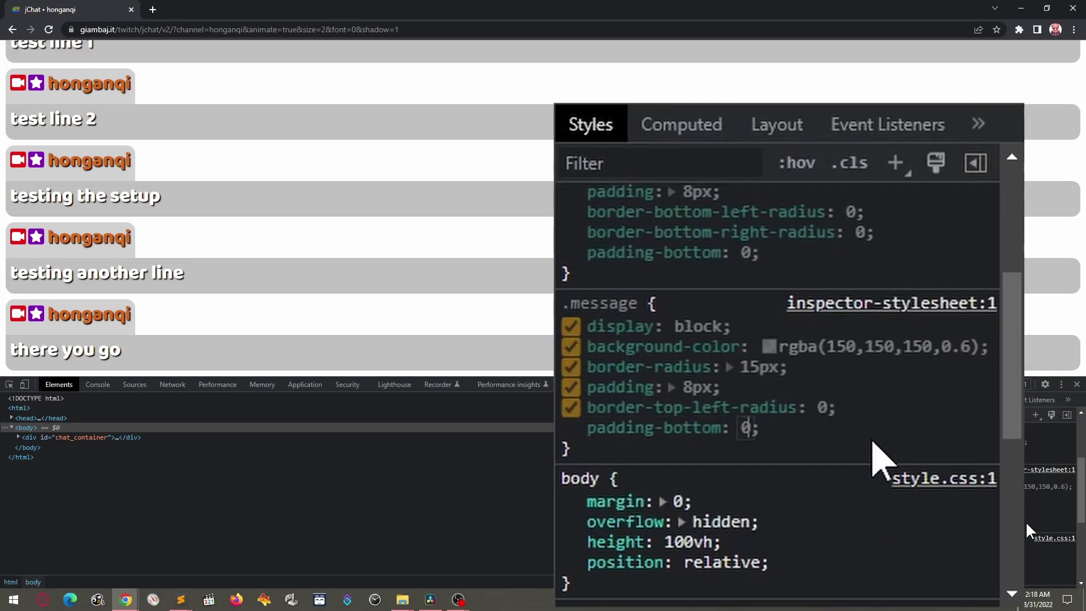
{"action": "scroll", "coordinate": [883, 408], "scroll_direction": "up", "scroll_amount": 2}
Give .user_info and .message a solid 4px rgba(80,80,80,0.6) border.
{"action": "left_click", "coordinate": [831, 332]}
{"action": "type", "text": "border"}
{"action": "key", "text": "Tab"}
{"action": "type", "text": "solid 4"}
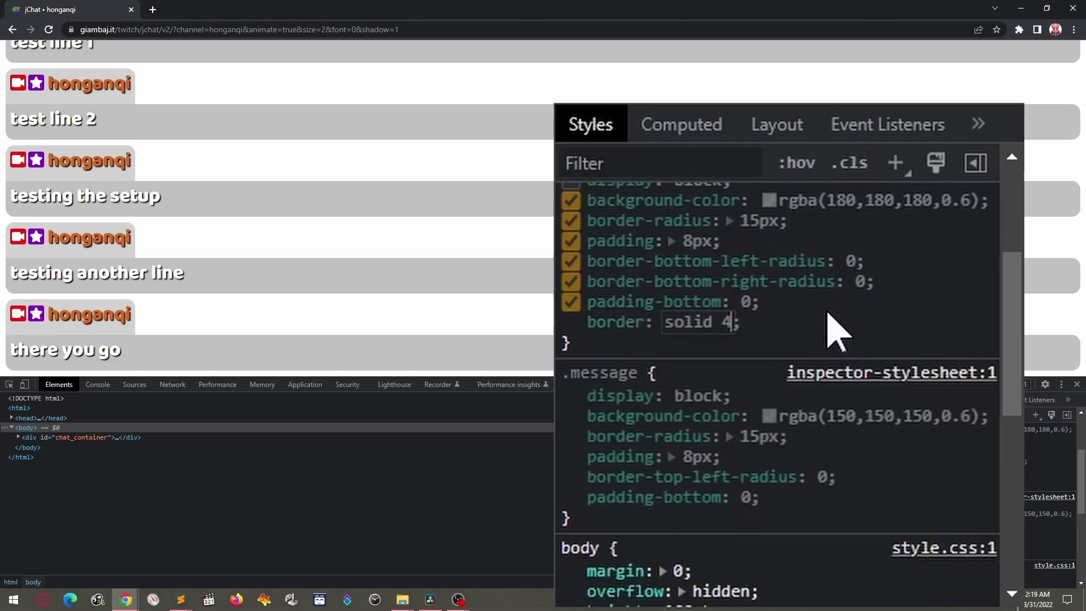
{"action": "type", "text": "px rgba(80,80,"}
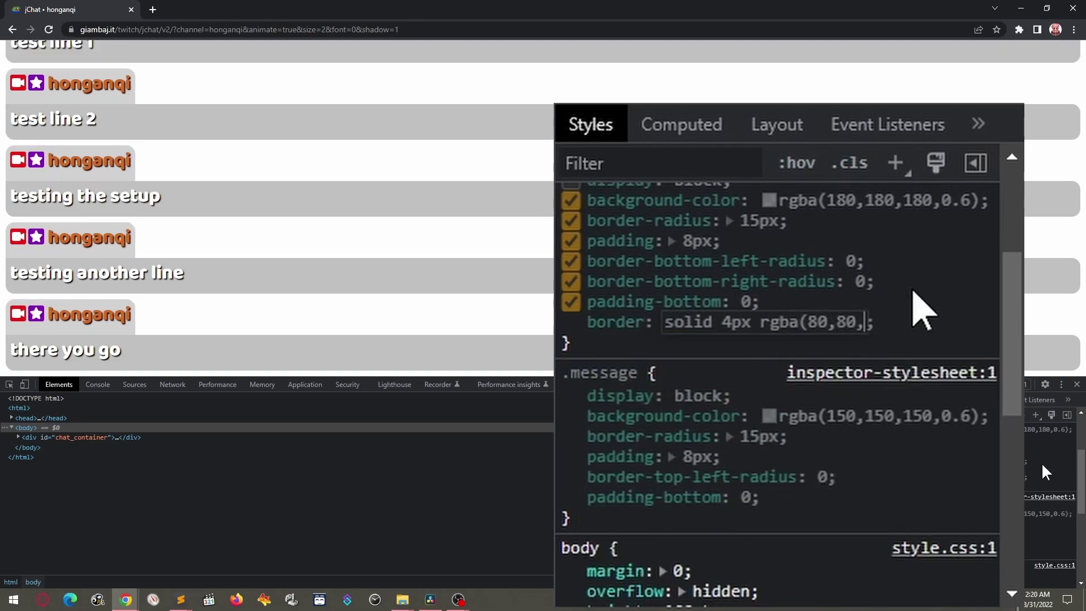
{"action": "type", "text": "80,0.6)"}
{"action": "key", "text": "Return"}
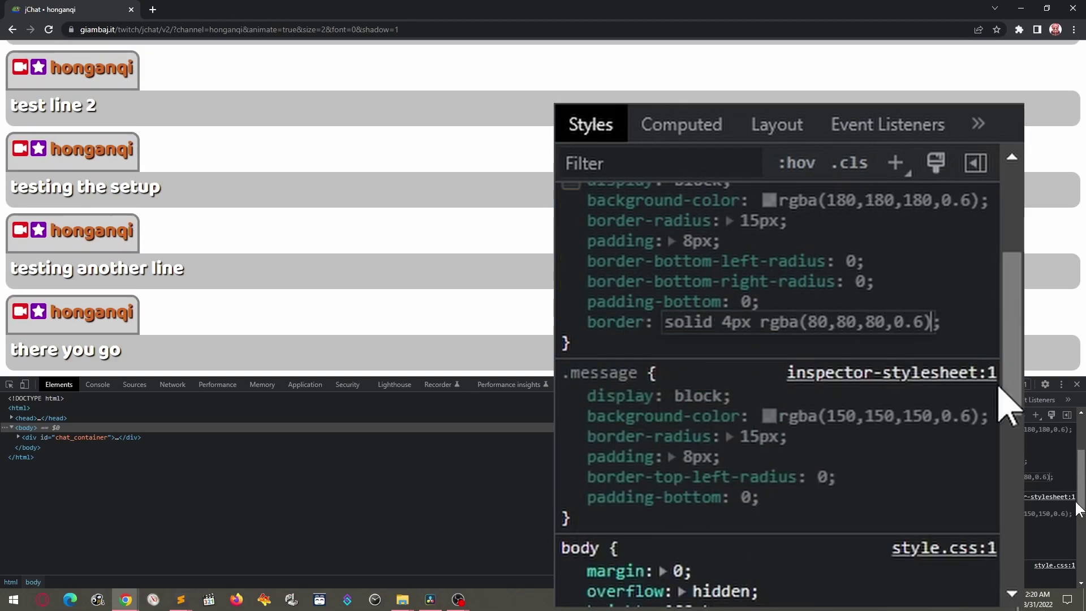
{"action": "left_click", "coordinate": [849, 510]}
{"action": "type", "text": "border"}
{"action": "key", "text": "Tab"}
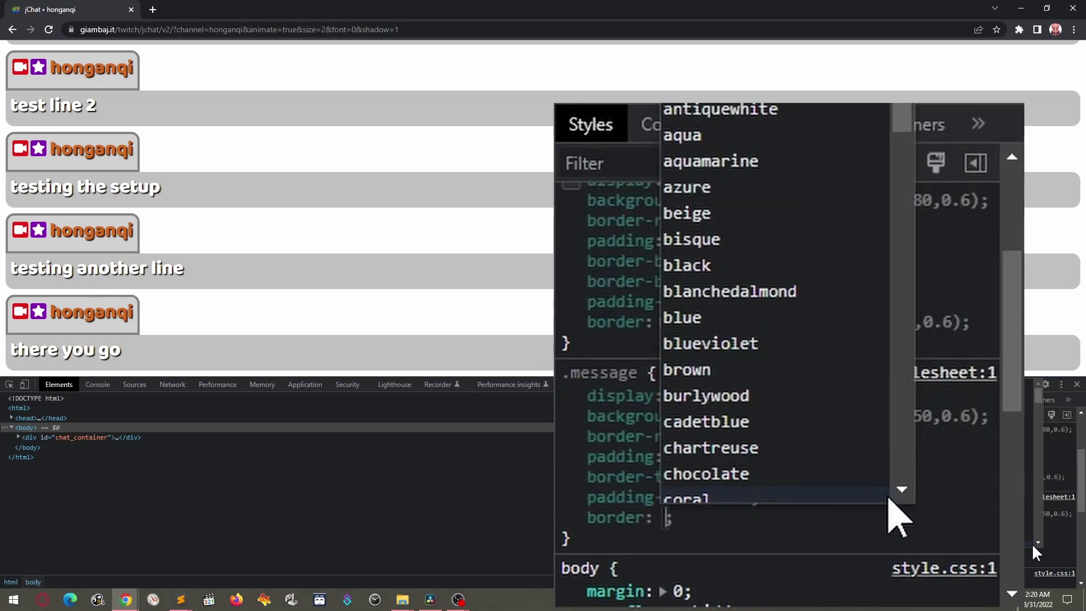
{"action": "type", "text": "solid 4px rgab"}
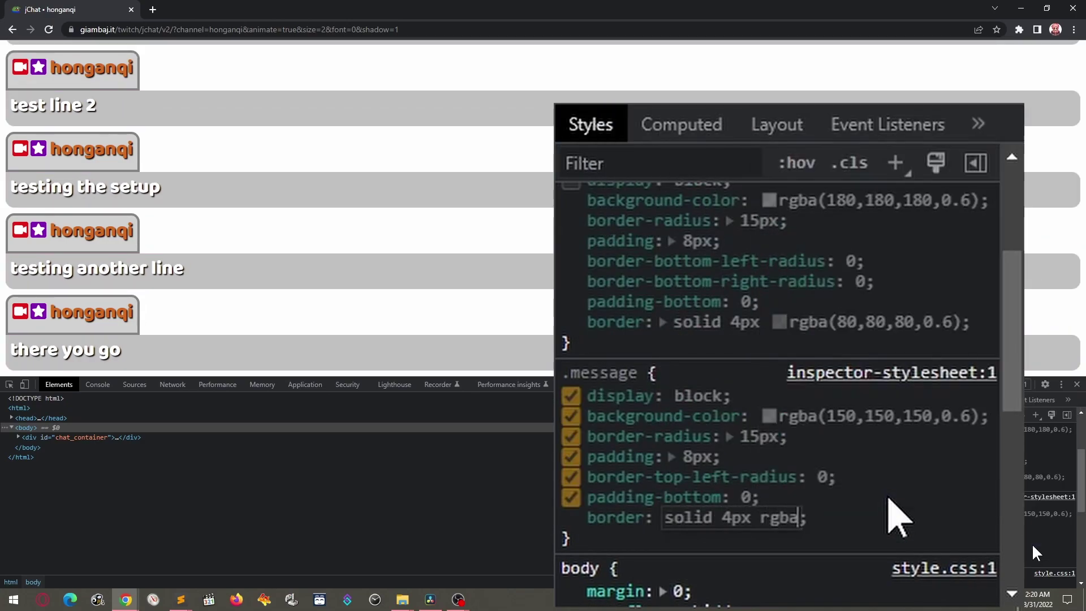
{"action": "type", "text": "80,80,80,"}
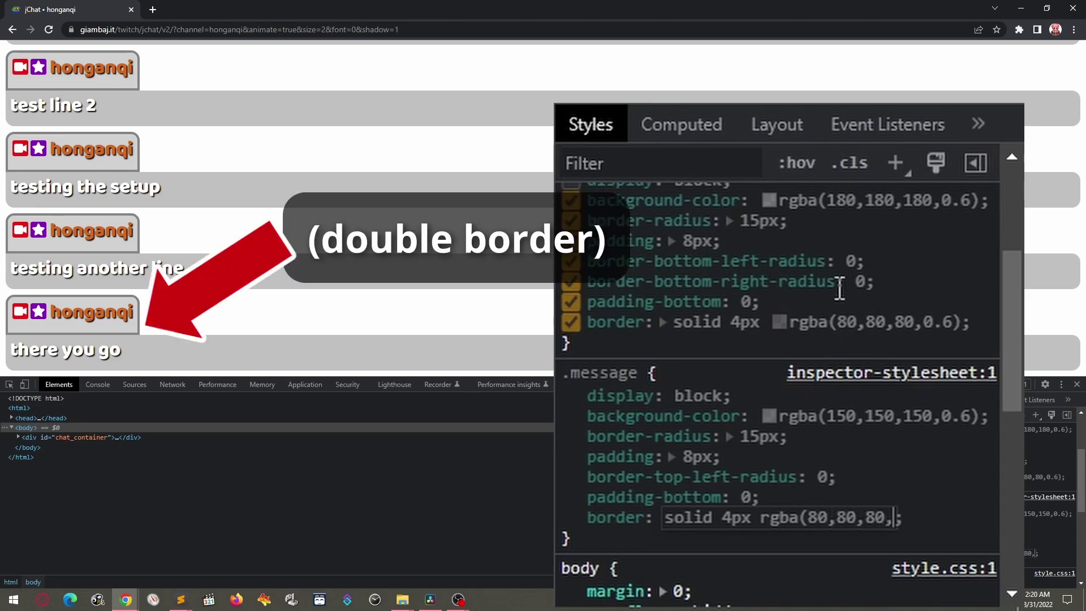
{"action": "type", "text": "0.6)"}
Apply the message border, then set border-bottom: none on .user_info.
{"action": "key", "text": "Return"}
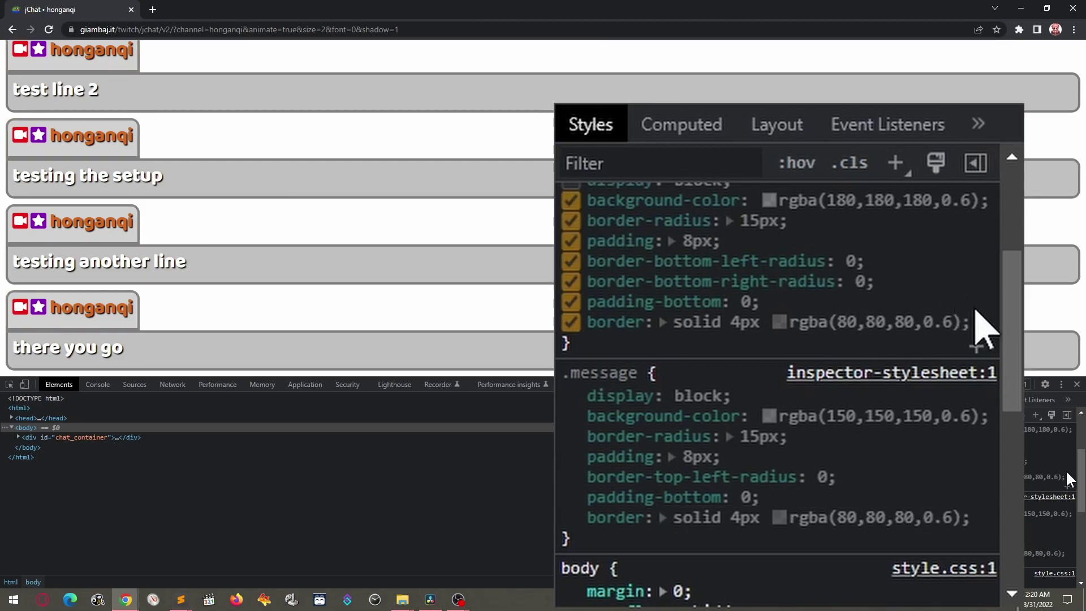
{"action": "left_click", "coordinate": [981, 339]}
{"action": "type", "text": "border-bottom"}
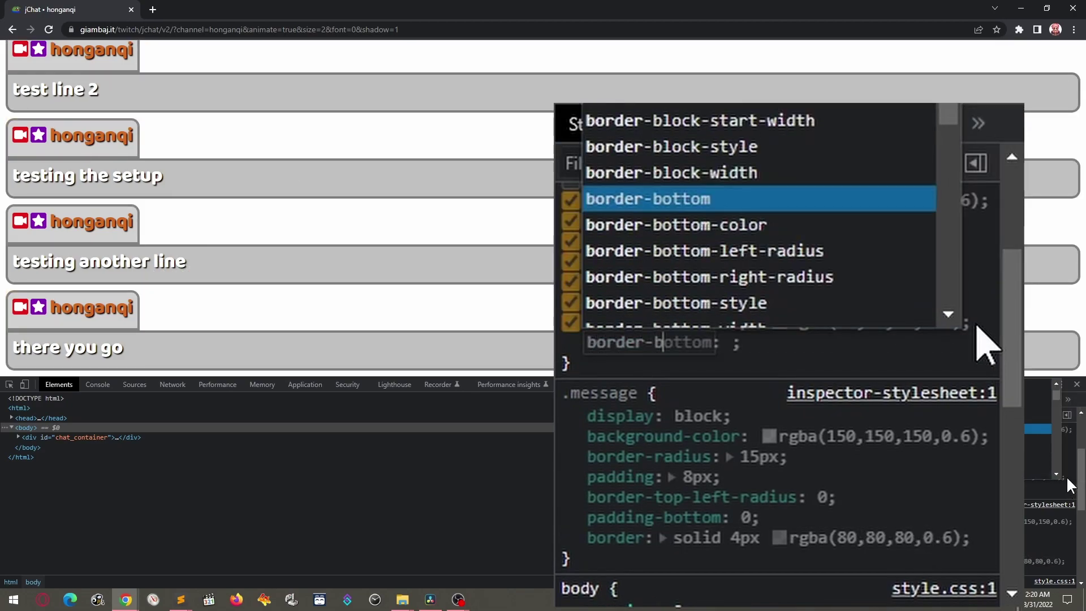
{"action": "key", "text": "Tab"}
{"action": "type", "text": "none"}
{"action": "key", "text": "Return"}
{"action": "type", "text": "box-shadow: ;"}
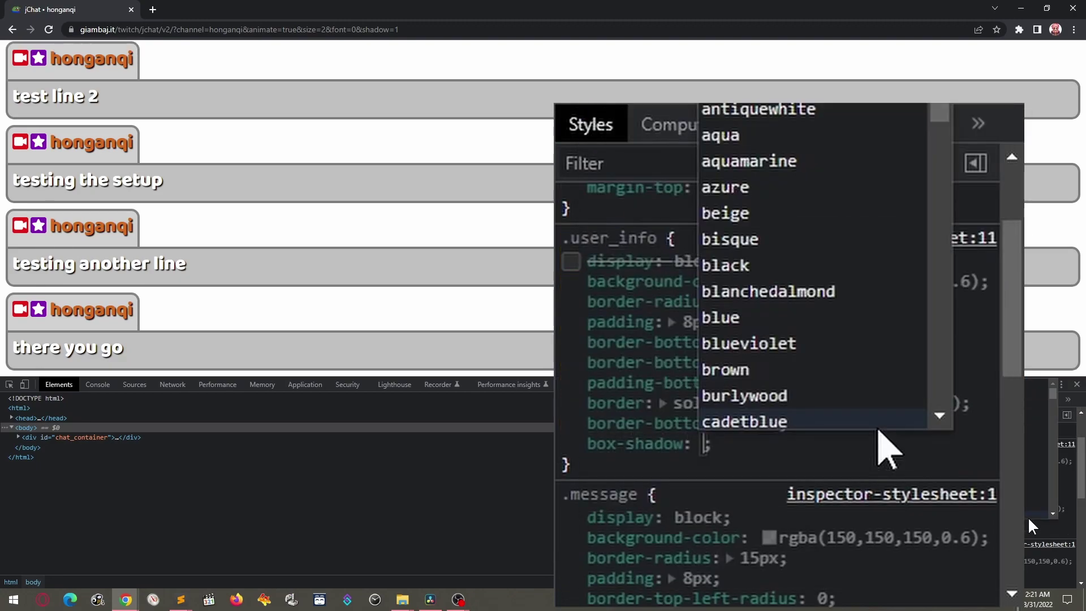
Add box-shadow: 5px 5px 5px rgba(0,0,0,0.5) to .user_info and .message.
{"action": "key", "text": "Tab"}
{"action": "type", "text": "5px 5px 5px rgba("}
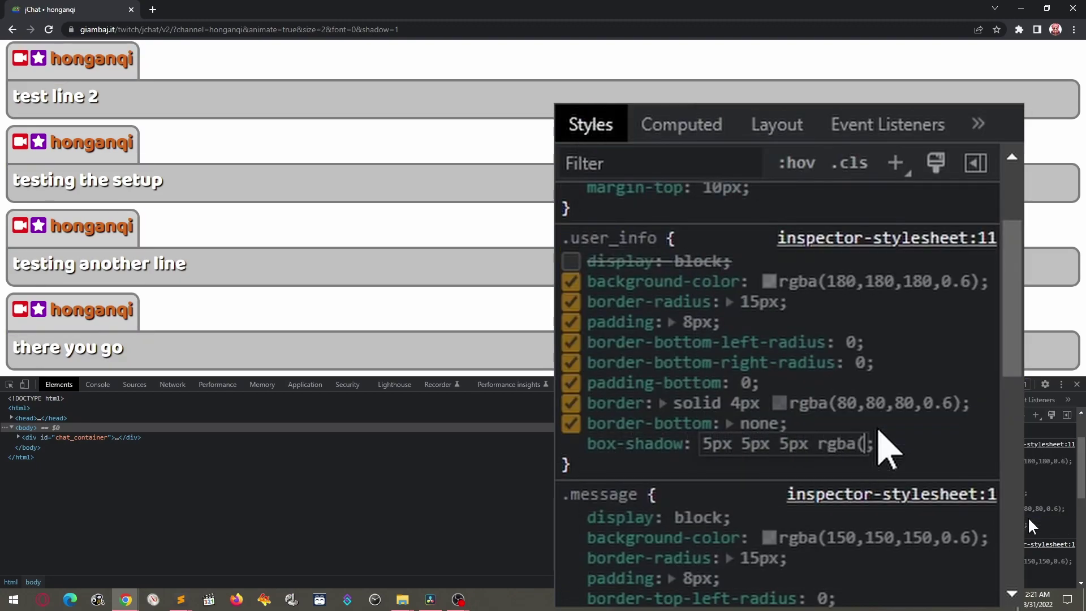
{"action": "type", "text": "0,0,0,0.5)"}
{"action": "key", "text": "Return"}
{"action": "scroll", "coordinate": [934, 382], "scroll_direction": "down", "scroll_amount": 3}
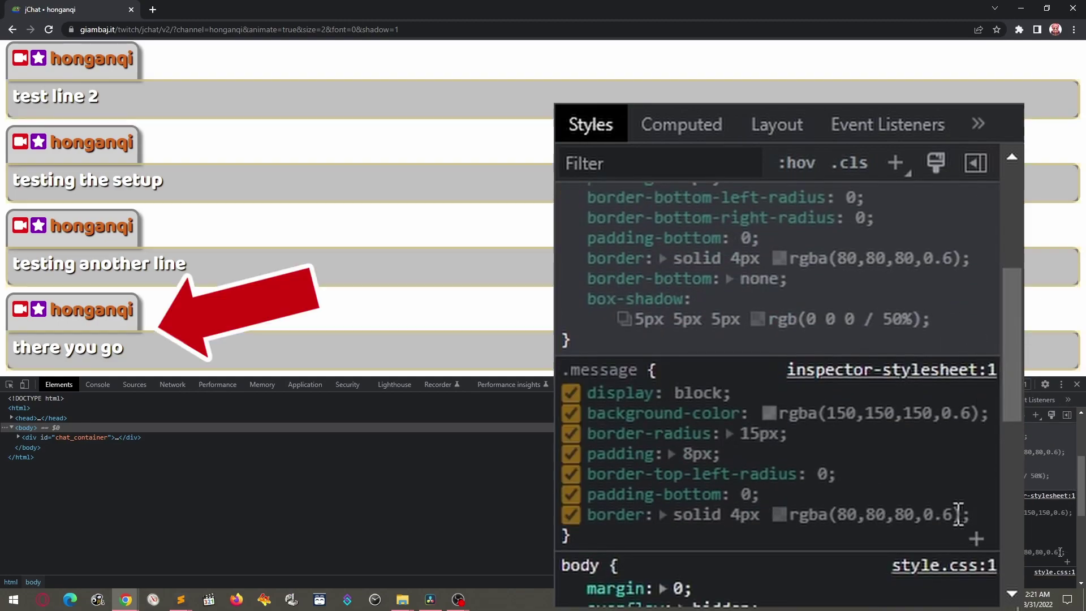
{"action": "left_click", "coordinate": [977, 521]}
{"action": "type", "text": "box-sh"}
{"action": "key", "text": "Tab"}
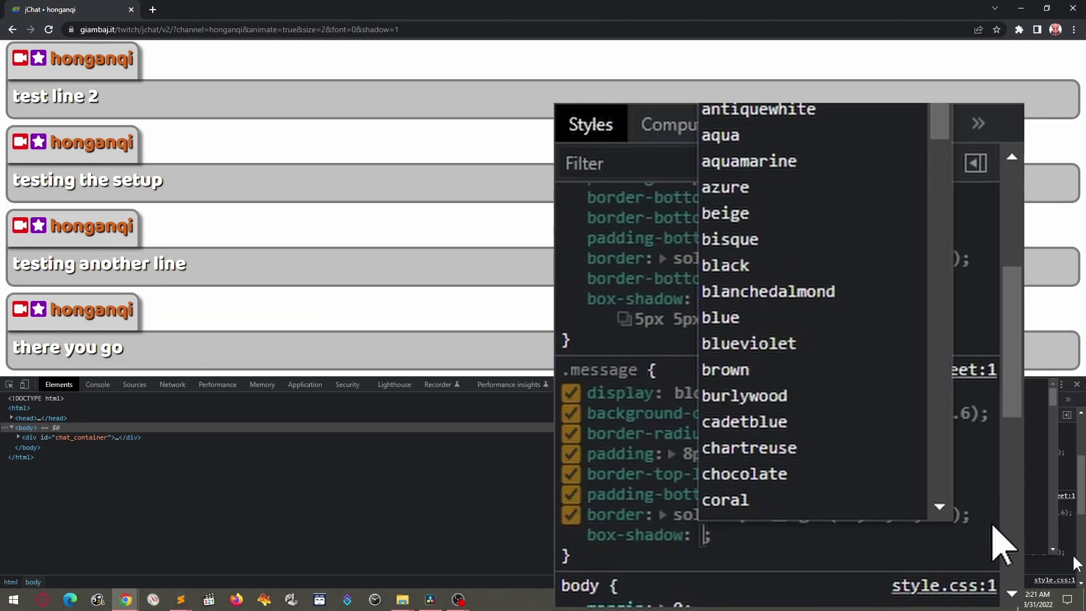
{"action": "type", "text": "5px 5px 5px rgba(0,0,0,0"}
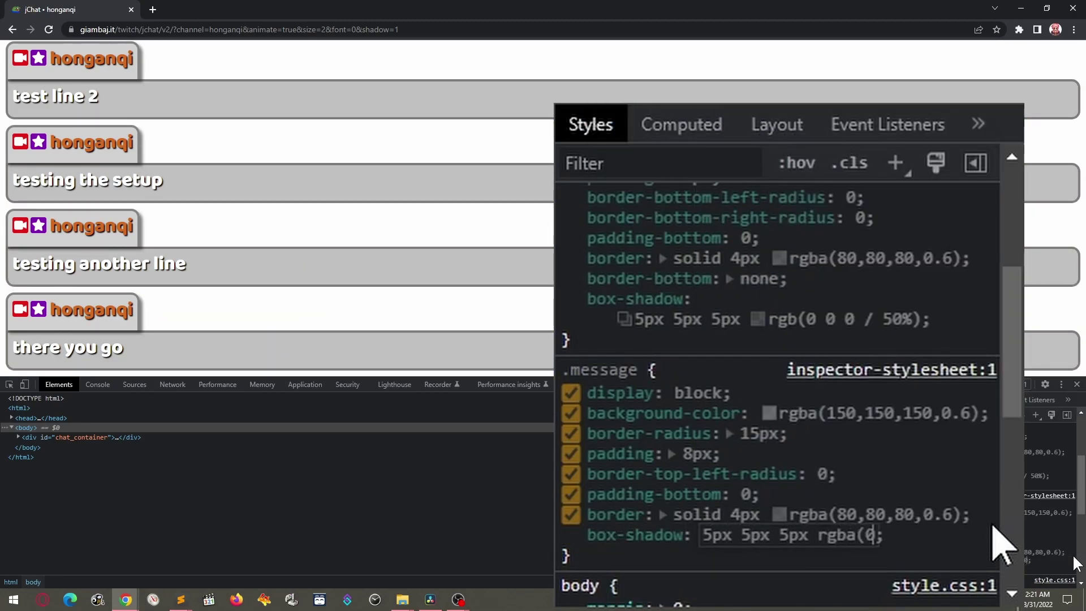
{"action": "type", "text": ".5)"}
{"action": "key", "text": "Return"}
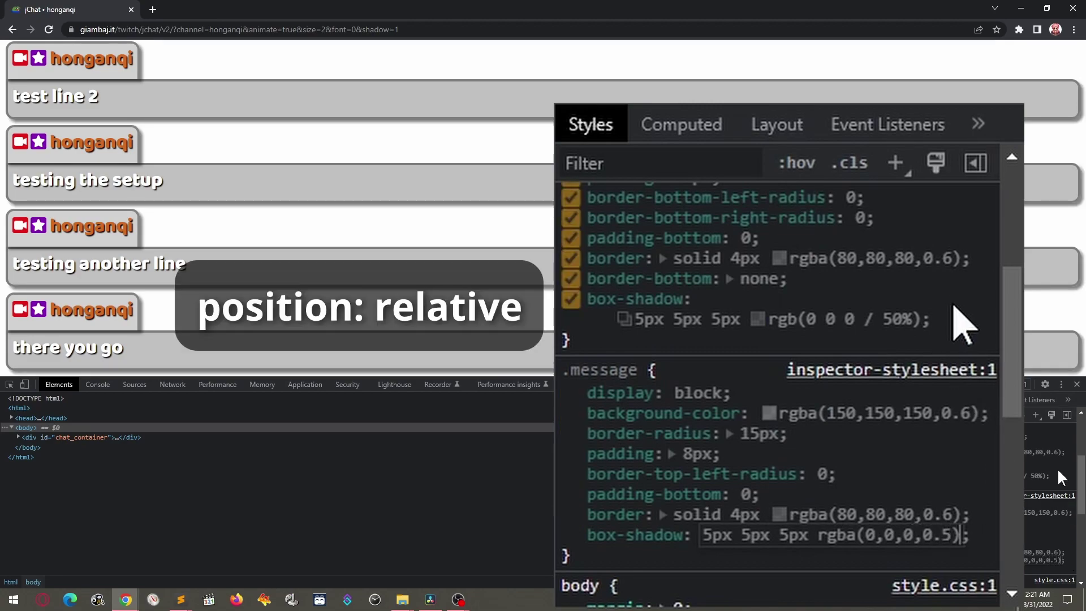
{"action": "type", "text": "positi"}
Set position: relative on both .user_info and .message.
{"action": "key", "text": "Tab"}
{"action": "type", "text": "rela"}
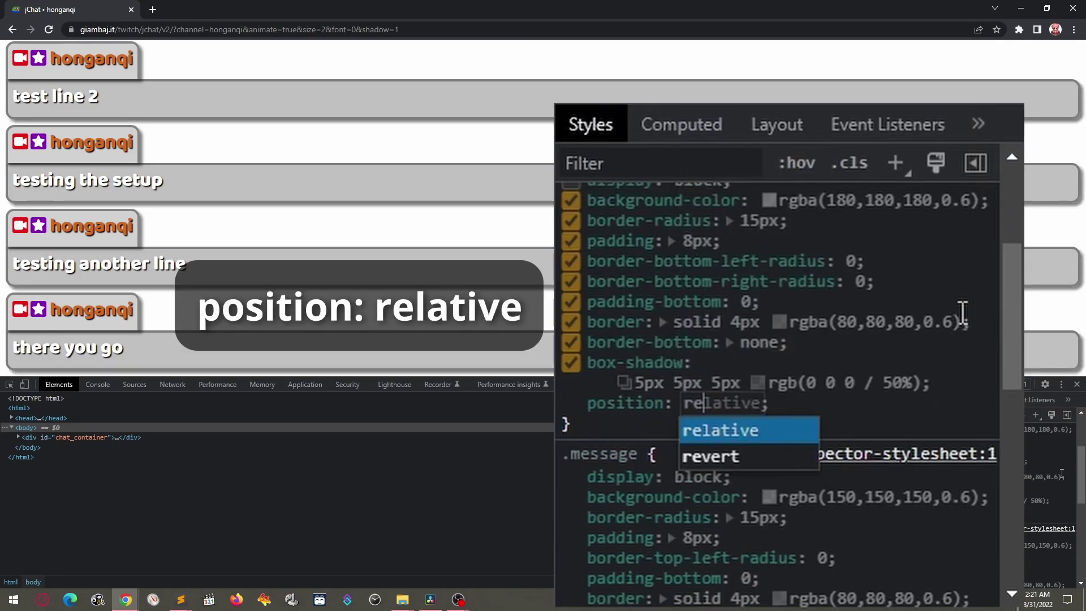
{"action": "key", "text": "Tab"}
{"action": "key", "text": "Return"}
{"action": "scroll", "coordinate": [934, 382], "scroll_direction": "down", "scroll_amount": 2}
{"action": "left_click", "coordinate": [958, 514]}
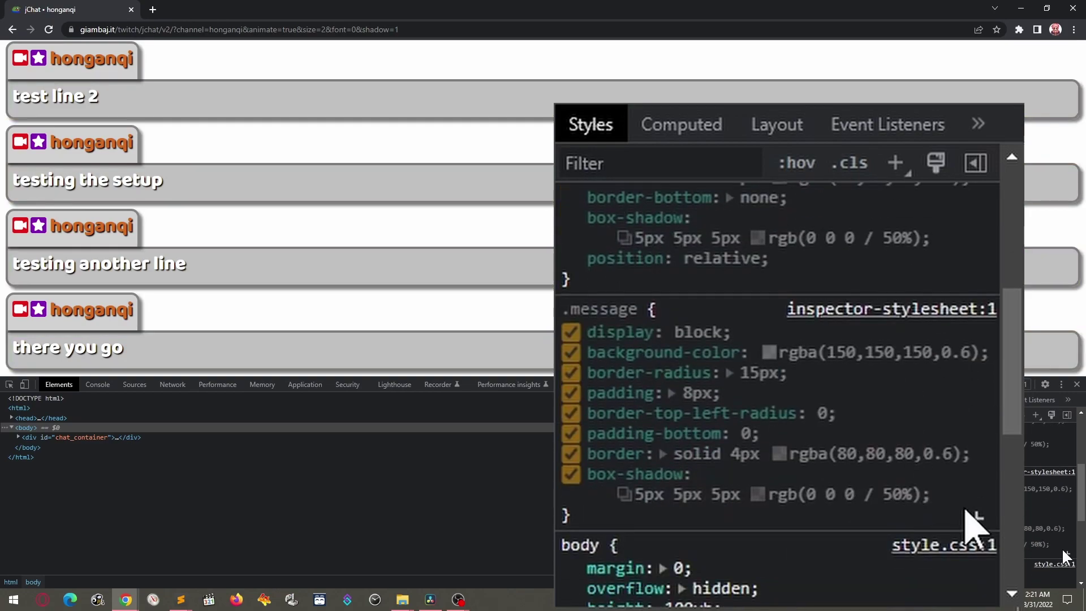
{"action": "type", "text": "posi"}
{"action": "key", "text": "Tab"}
{"action": "type", "text": "re"}
{"action": "key", "text": "Tab"}
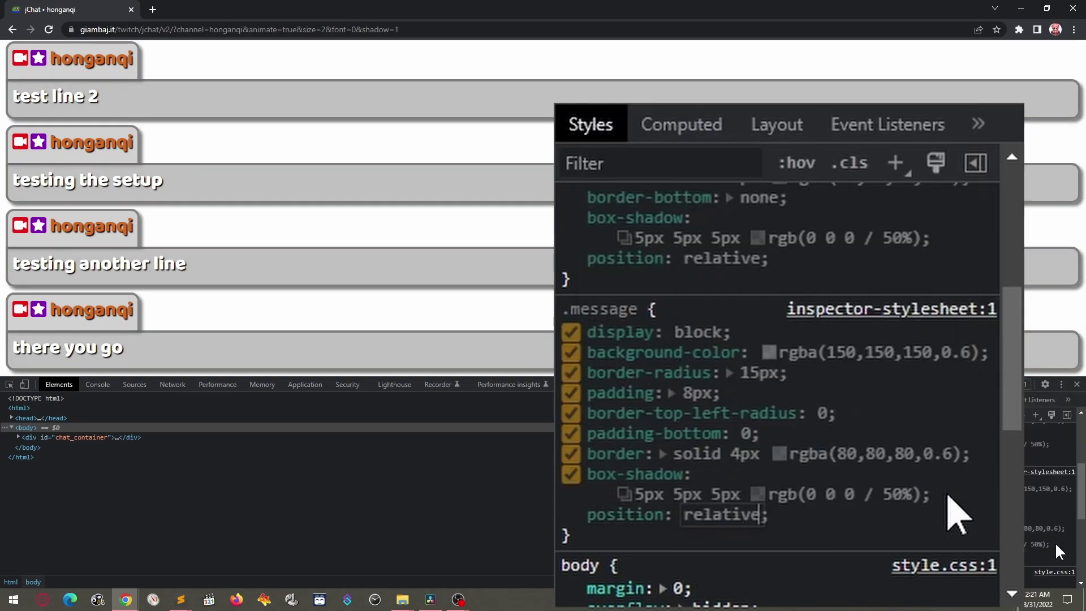
{"action": "key", "text": "Return"}
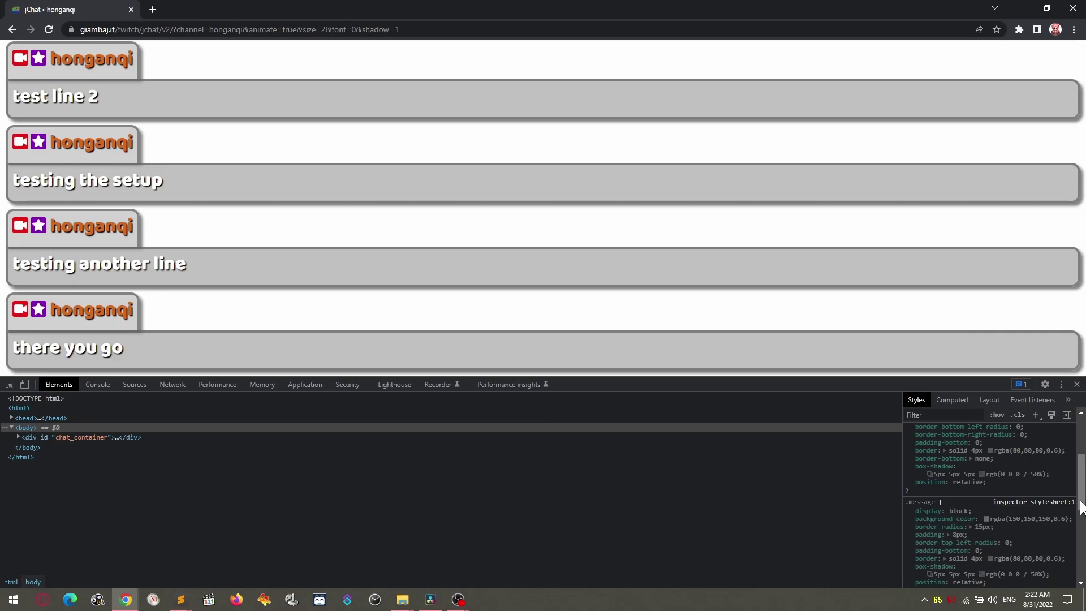
{"action": "left_click_drag", "start_coordinate": [1083, 503], "coordinate": [1082, 465]}
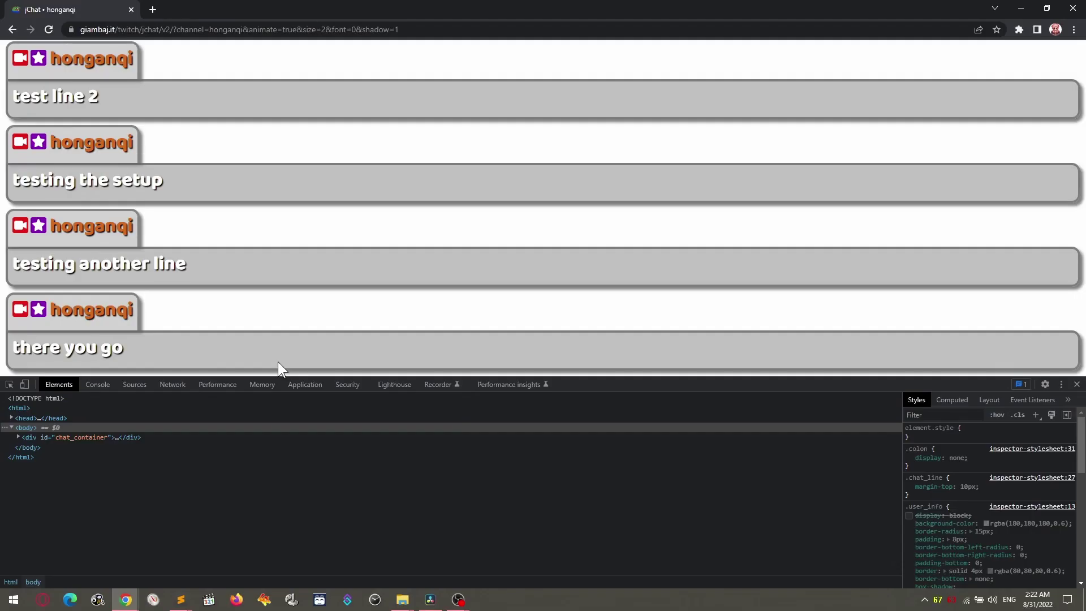
Inspect the 'there you go' message to show its markup in the element tree.
{"action": "right_click", "coordinate": [246, 346]}
{"action": "left_click", "coordinate": [287, 546]}
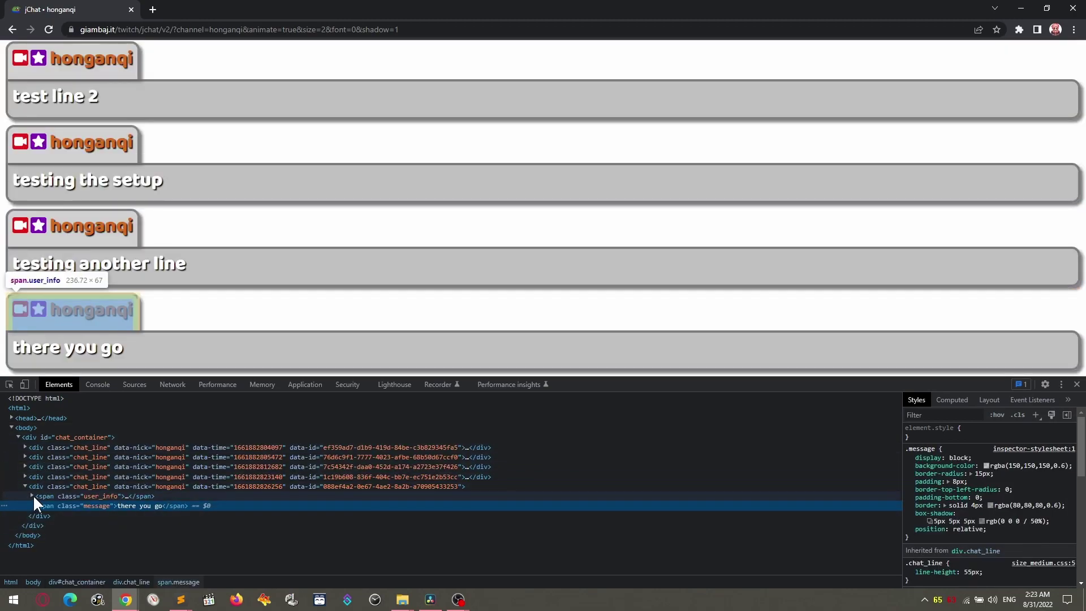
Copy the .colon rule from DevTools and paste it into the Sublime stylesheet.
{"action": "left_click", "coordinate": [32, 496]}
{"action": "left_click", "coordinate": [99, 534]}
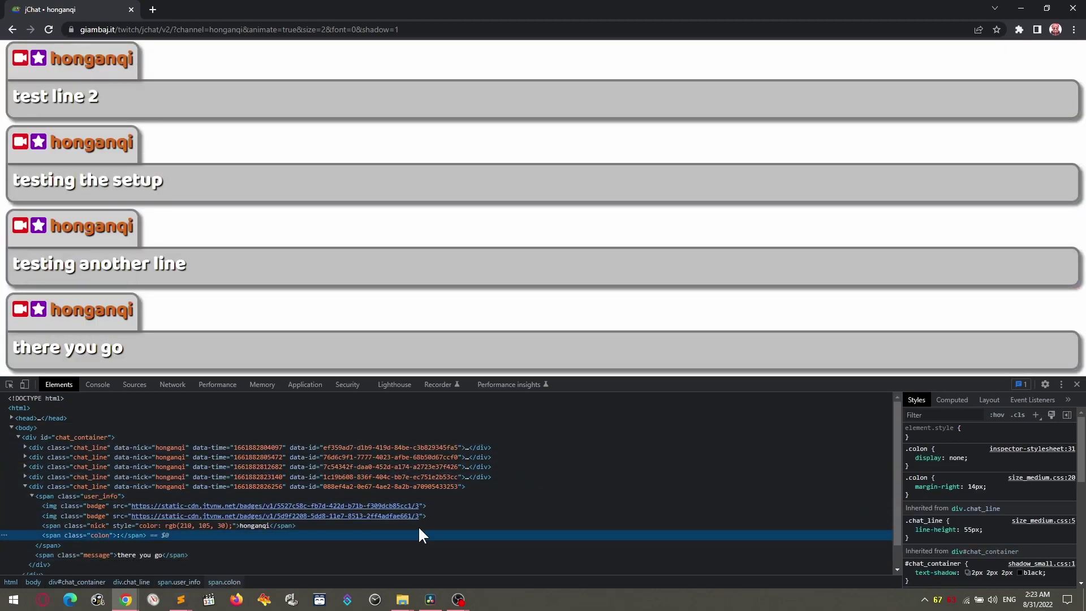
{"action": "left_click", "coordinate": [980, 454]}
{"action": "right_click", "coordinate": [985, 463]}
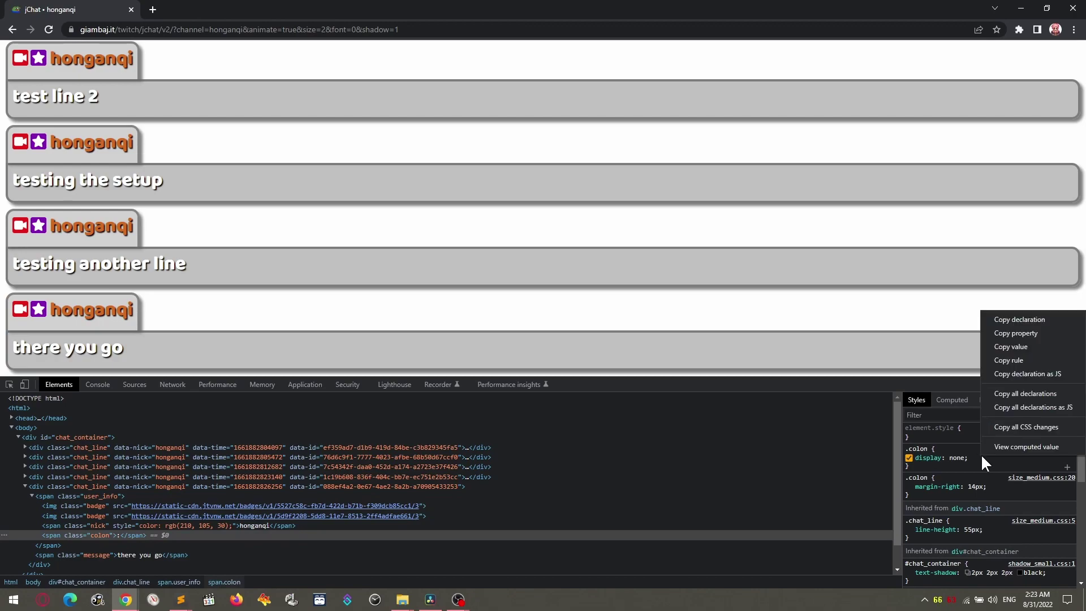
{"action": "left_click", "coordinate": [1015, 361]}
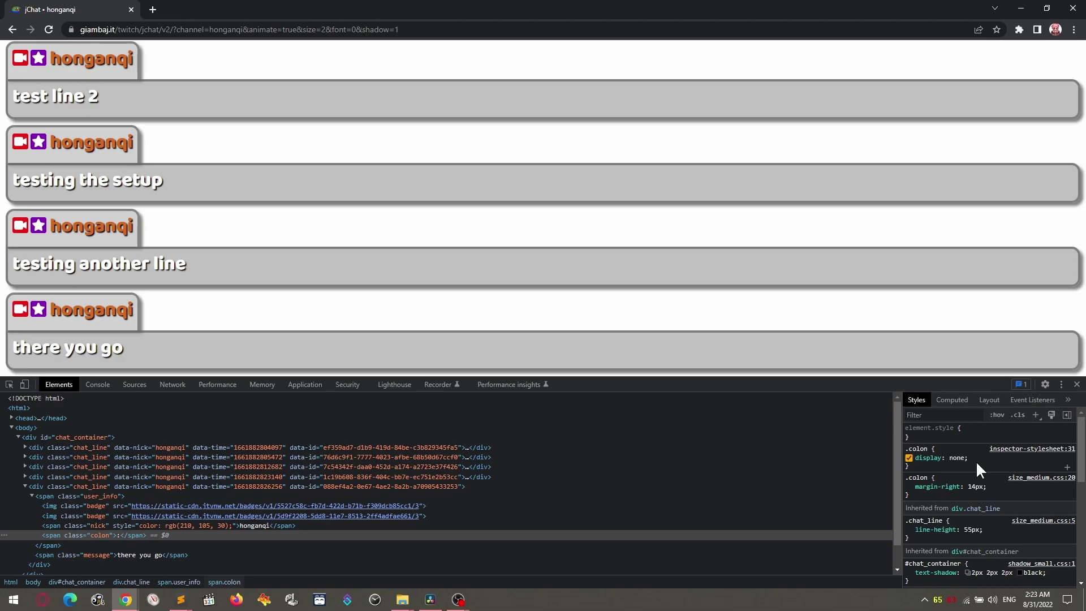
{"action": "key", "text": "alt+Tab"}
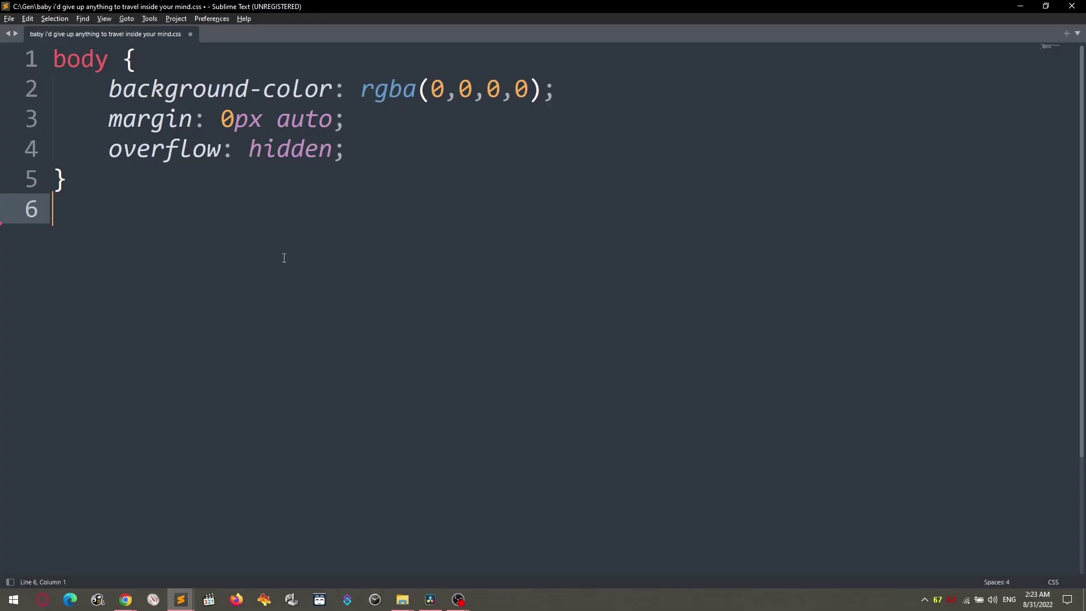
{"action": "type", "text": ".colon {     display: none; }"}
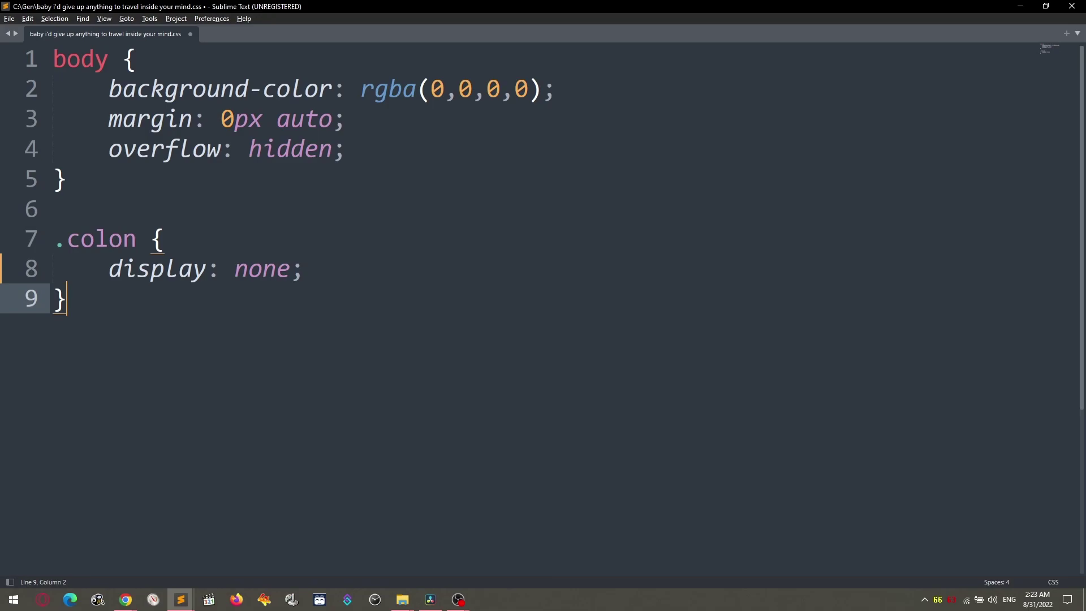
Copy the .chat_line margin rule and paste it below the colon rule.
{"action": "key", "text": "alt+Tab"}
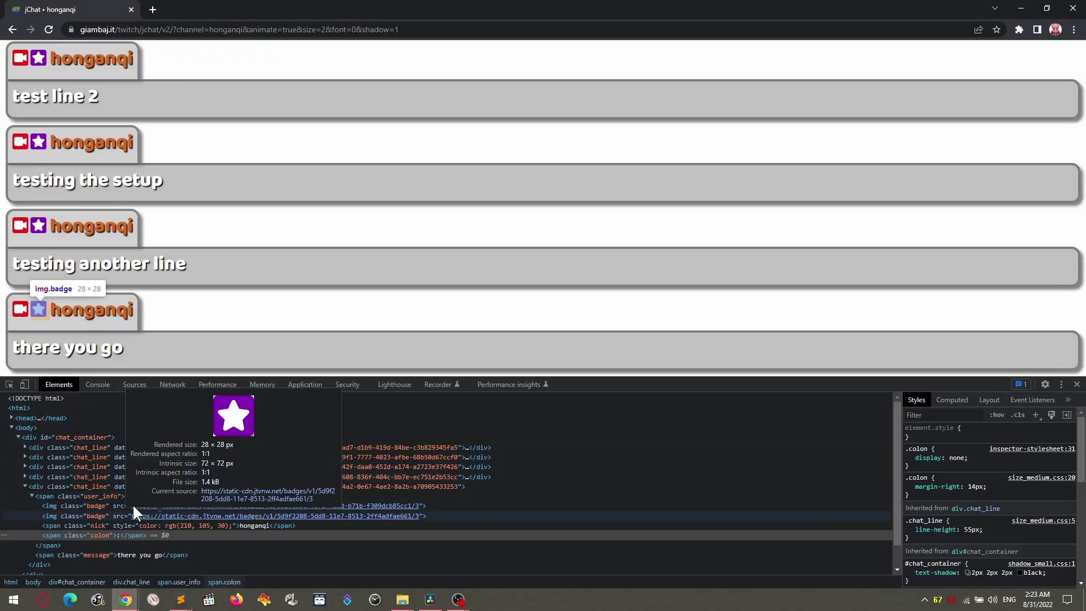
{"action": "left_click", "coordinate": [107, 486]}
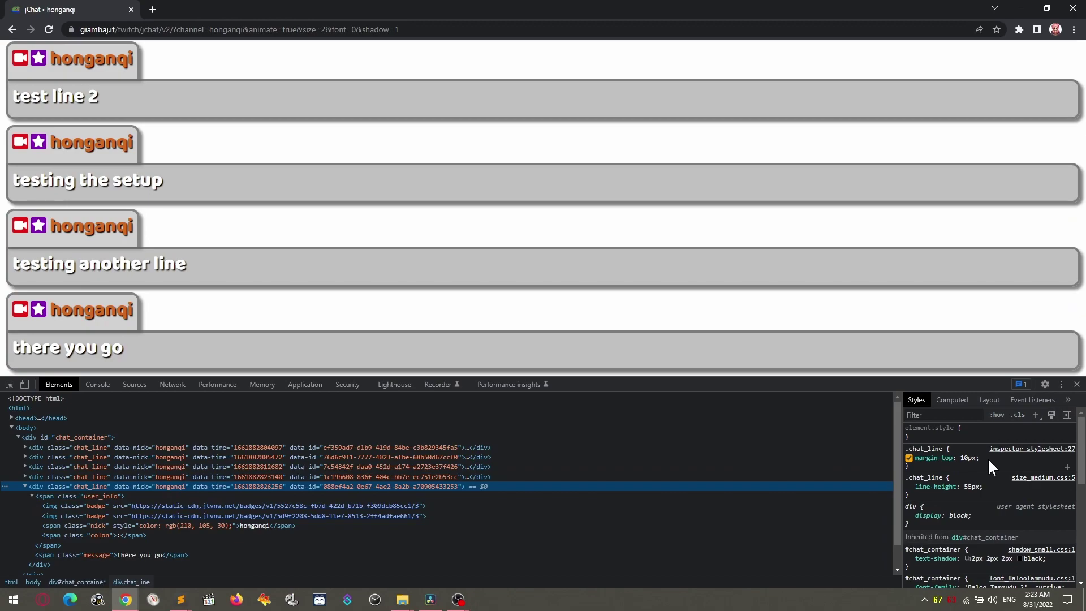
{"action": "right_click", "coordinate": [988, 457]}
{"action": "left_click", "coordinate": [1009, 365]}
{"action": "key", "text": "alt+Tab"}
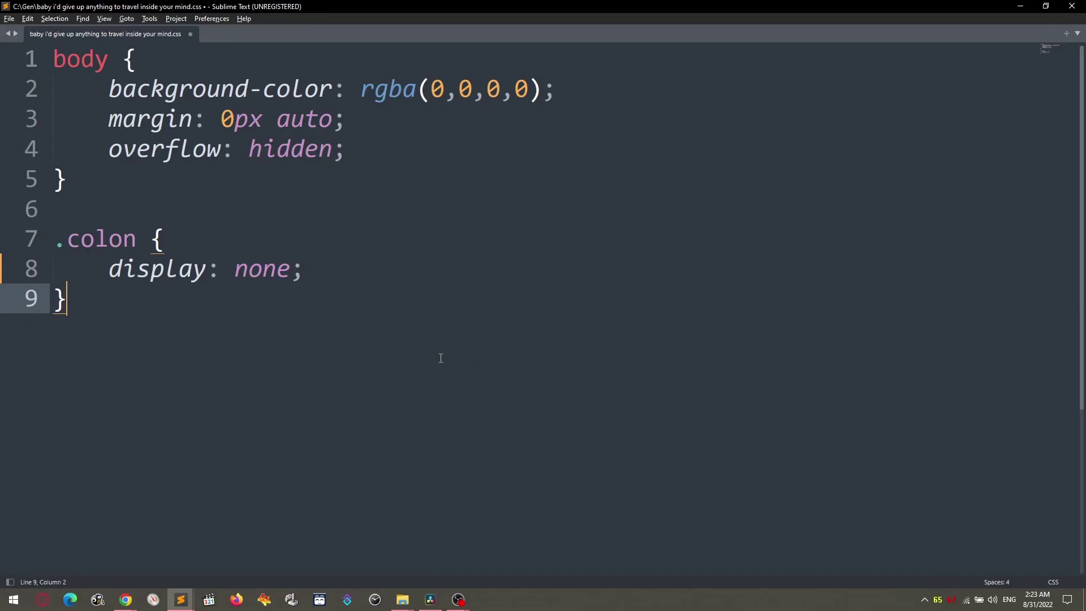
{"action": "key", "text": "Return"}
{"action": "key", "text": "ctrl+v"}
Copy the .user_info rule and paste it into the stylesheet.
{"action": "key", "text": "alt+Tab"}
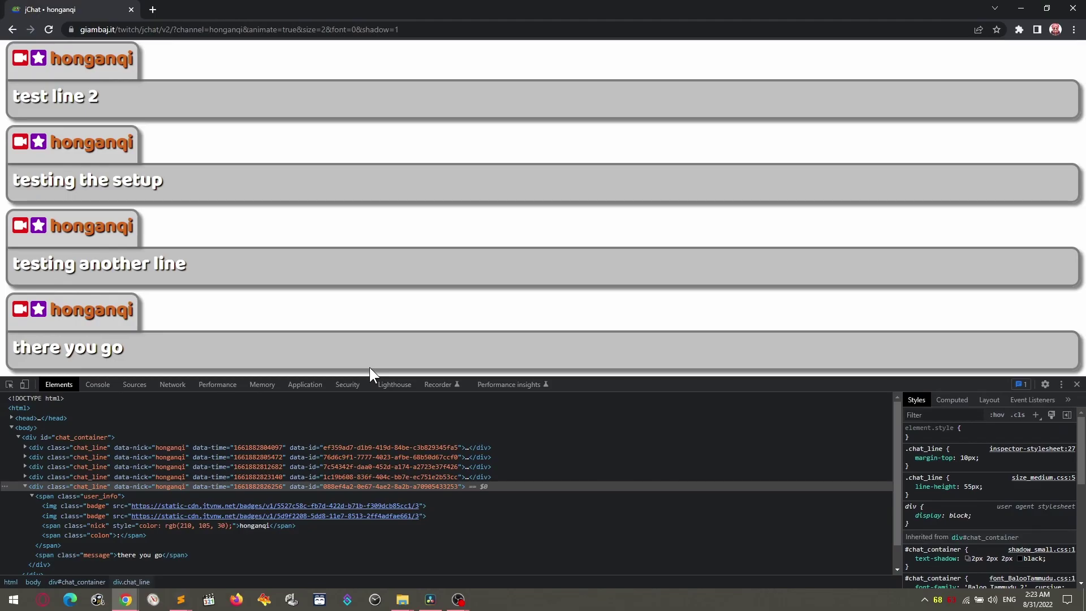
{"action": "left_click", "coordinate": [94, 495]}
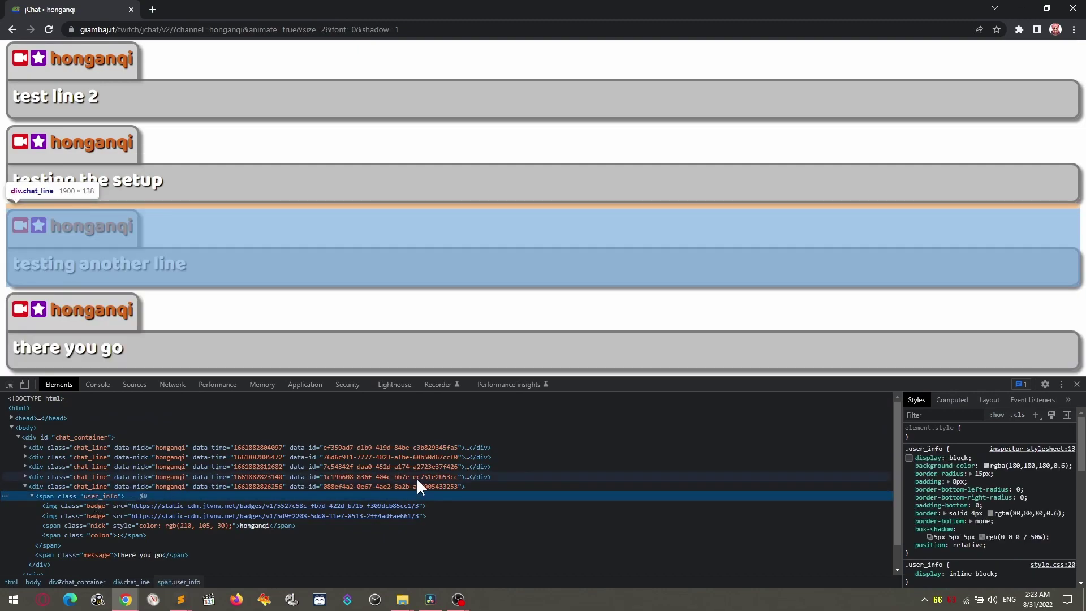
{"action": "mouse_move", "coordinate": [976, 492]}
{"action": "right_click", "coordinate": [1016, 482]}
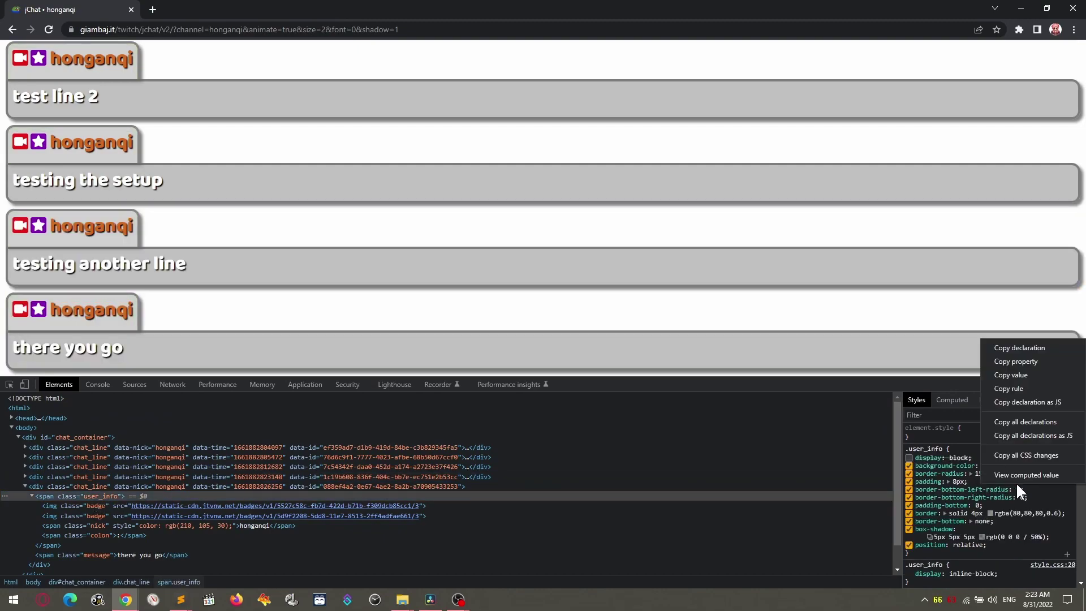
{"action": "left_click", "coordinate": [1013, 387]}
{"action": "key", "text": "alt+Tab"}
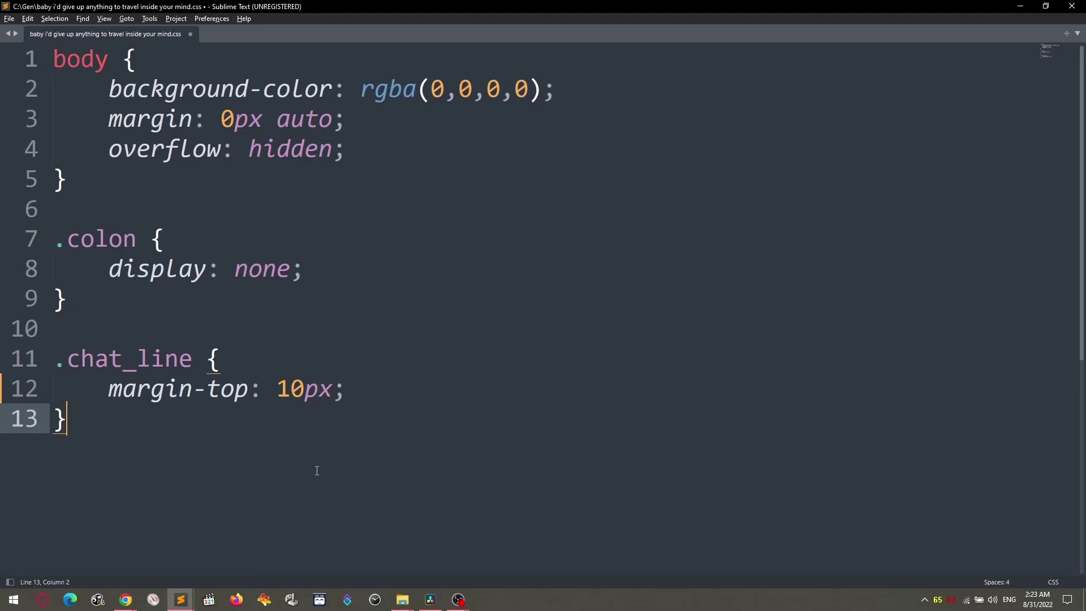
{"action": "key", "text": "Return"}
{"action": "key", "text": "Return"}
{"action": "key", "text": "ctrl+v"}
Copy the .message rule and paste it at the end of the stylesheet.
{"action": "key", "text": "alt+Tab"}
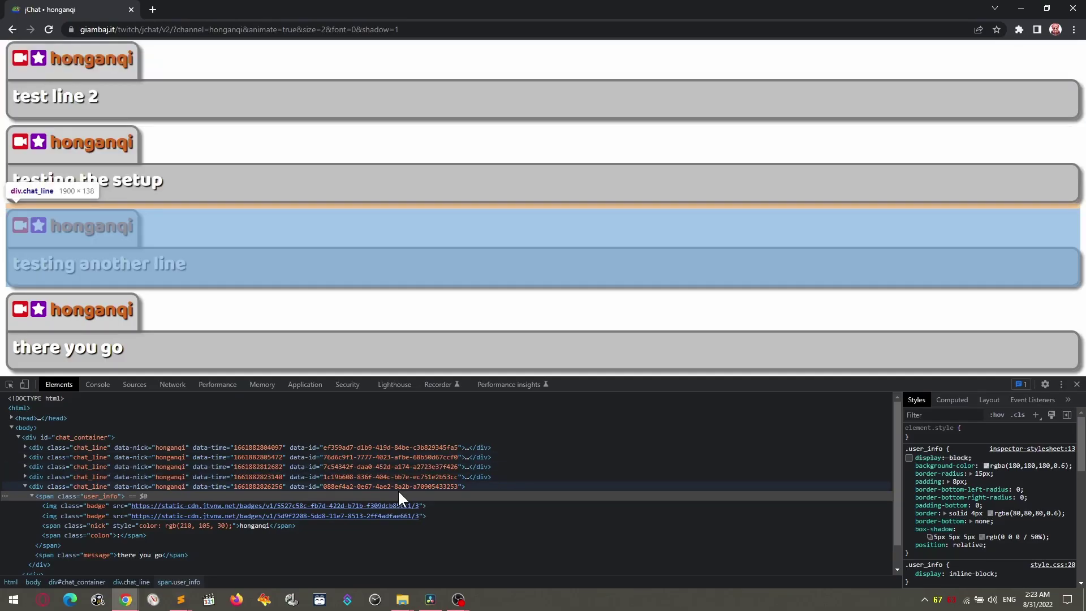
{"action": "left_click", "coordinate": [96, 554]}
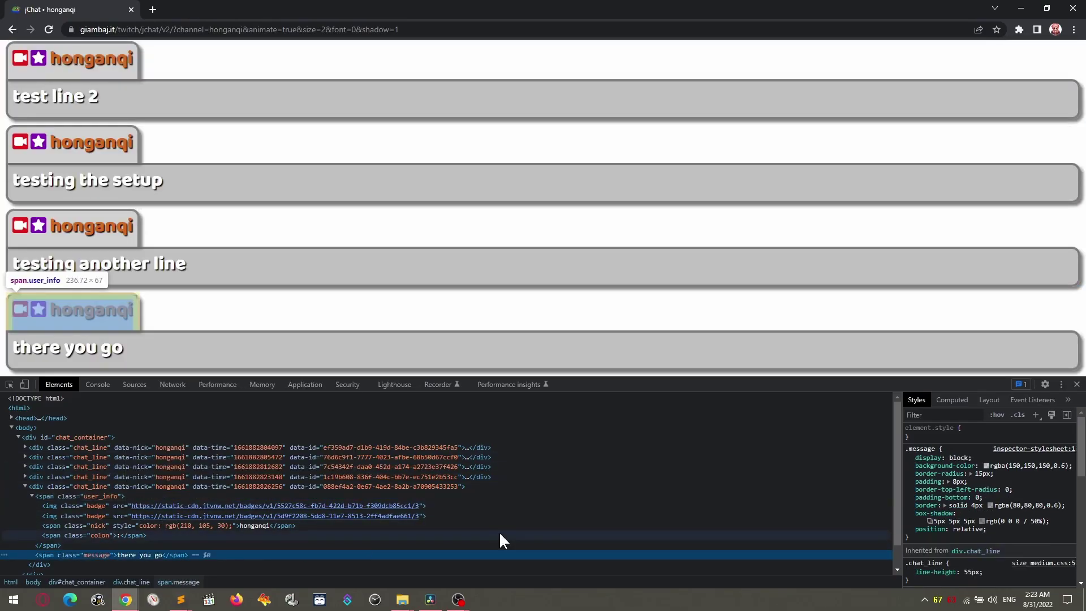
{"action": "right_click", "coordinate": [1030, 486]}
{"action": "left_click", "coordinate": [1017, 391]}
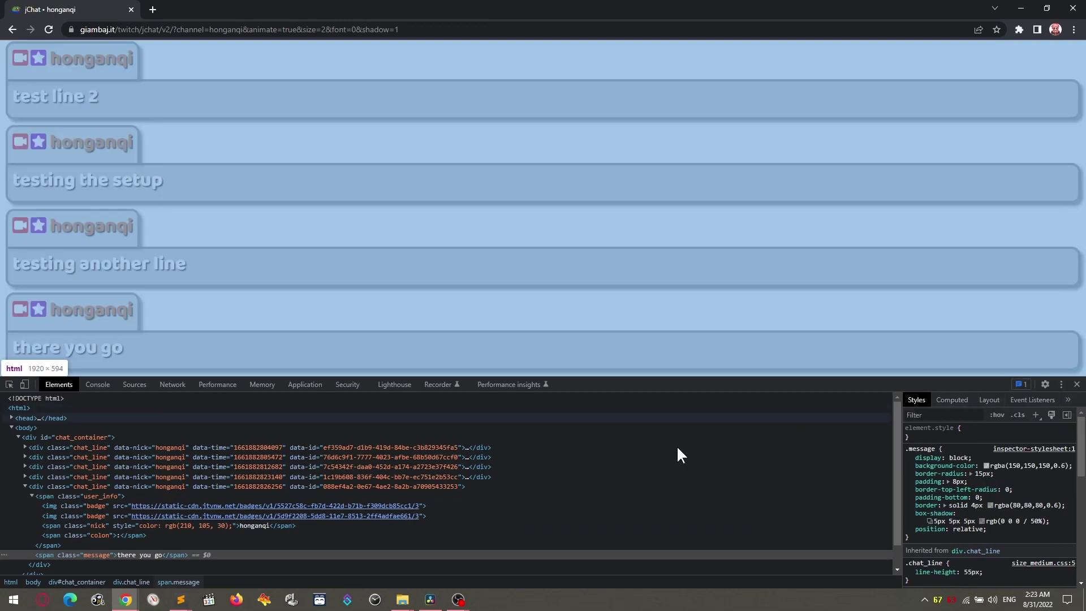
{"action": "key", "text": "alt+Tab"}
{"action": "key", "text": "ctrl+v"}
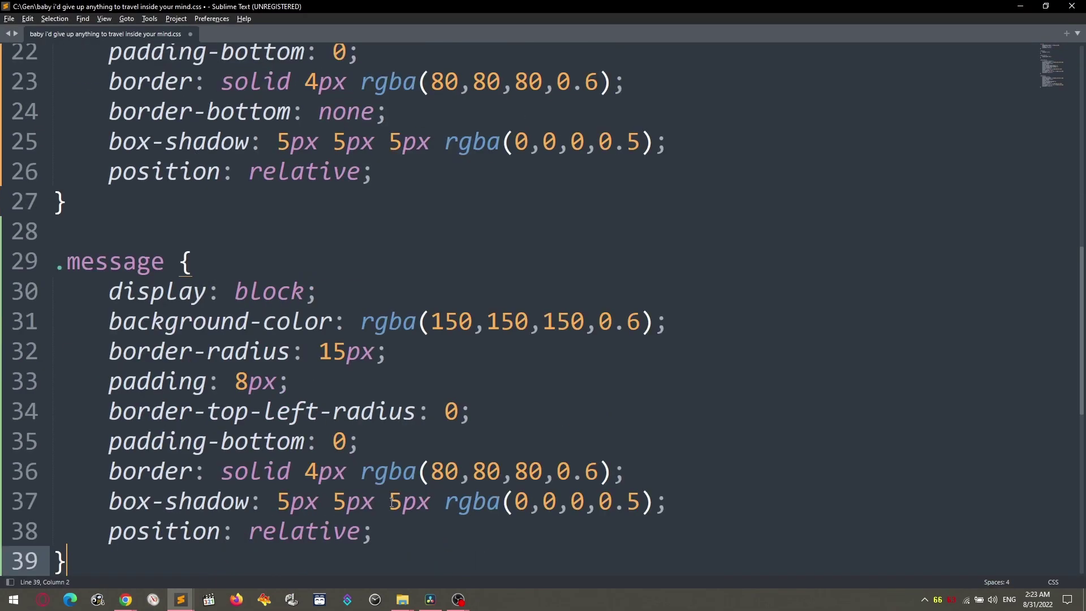
{"action": "scroll", "coordinate": [543, 305], "scroll_direction": "up", "scroll_amount": 5}
{"action": "scroll", "coordinate": [543, 306], "scroll_direction": "up", "scroll_amount": 5}
Replace the OBS chat source's Custom CSS with the whole stylesheet and apply it.
{"action": "key", "text": "ctrl+a"}
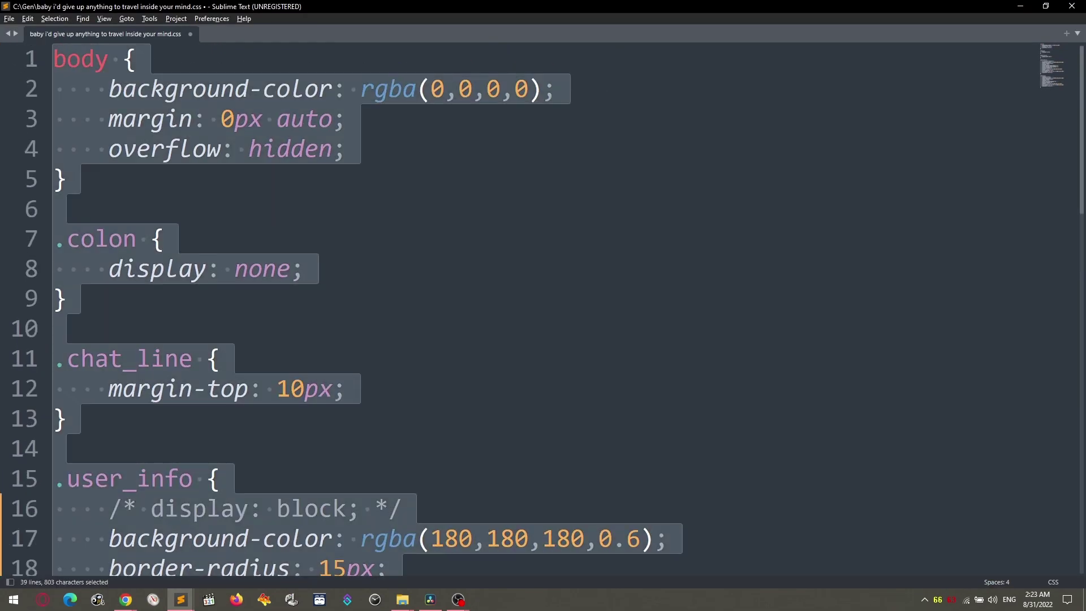
{"action": "key", "text": "ctrl+c"}
{"action": "key", "text": "alt+Tab"}
{"action": "double_click", "coordinate": [455, 469]}
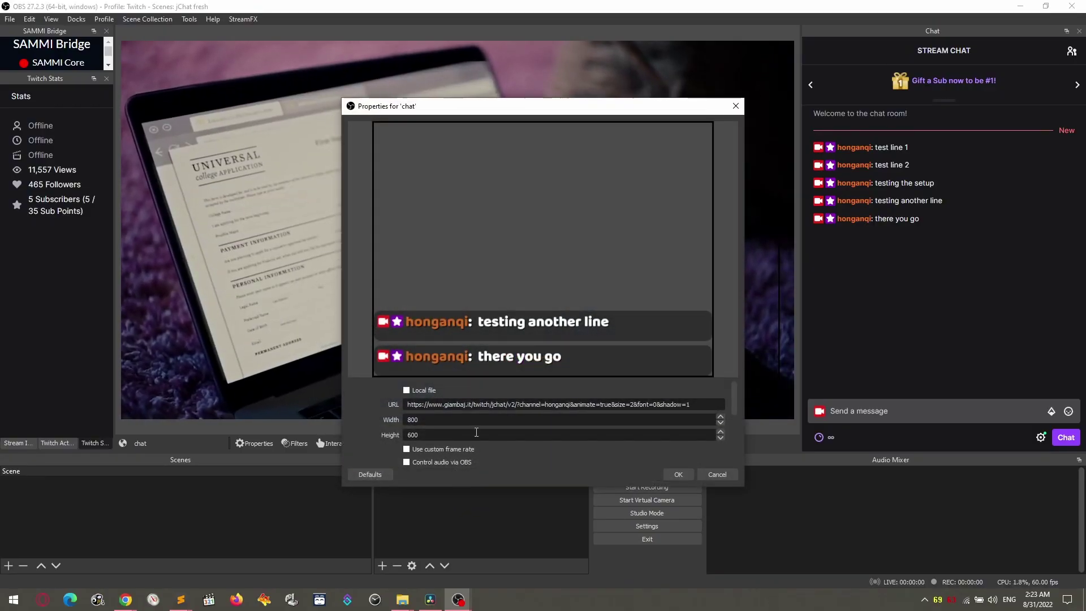
{"action": "scroll", "coordinate": [472, 443], "scroll_direction": "down", "scroll_amount": 5}
{"action": "left_click", "coordinate": [472, 448]}
{"action": "key", "text": "ctrl+a"}
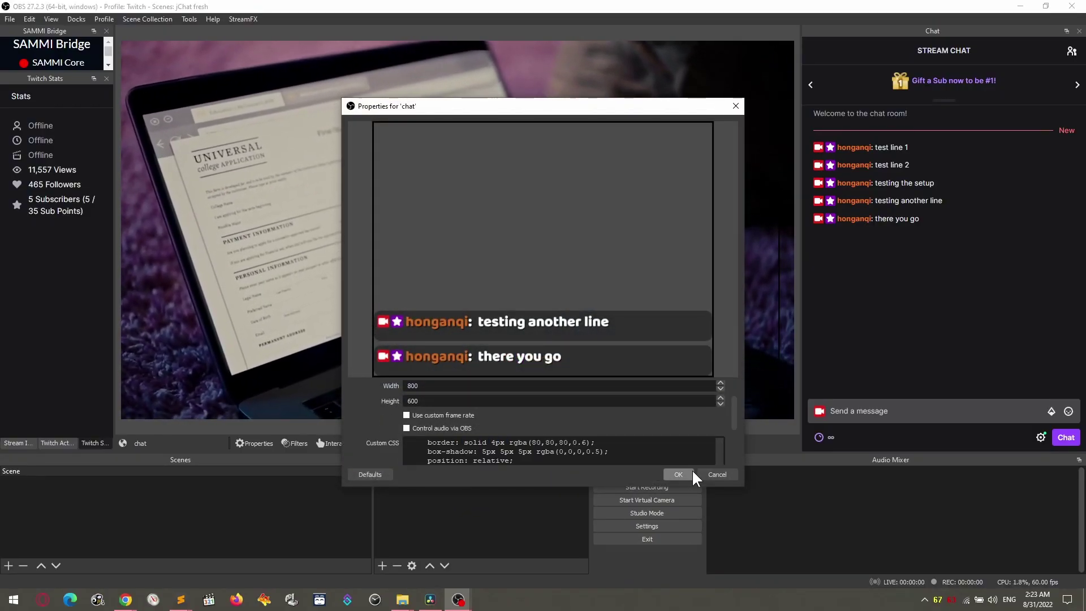
{"action": "left_click", "coordinate": [678, 474]}
Send 'whew what a day!', 'nice!' and 'Thanks for watching!' in the Twitch chat dock.
{"action": "left_click", "coordinate": [905, 410]}
{"action": "type", "text": "w"}
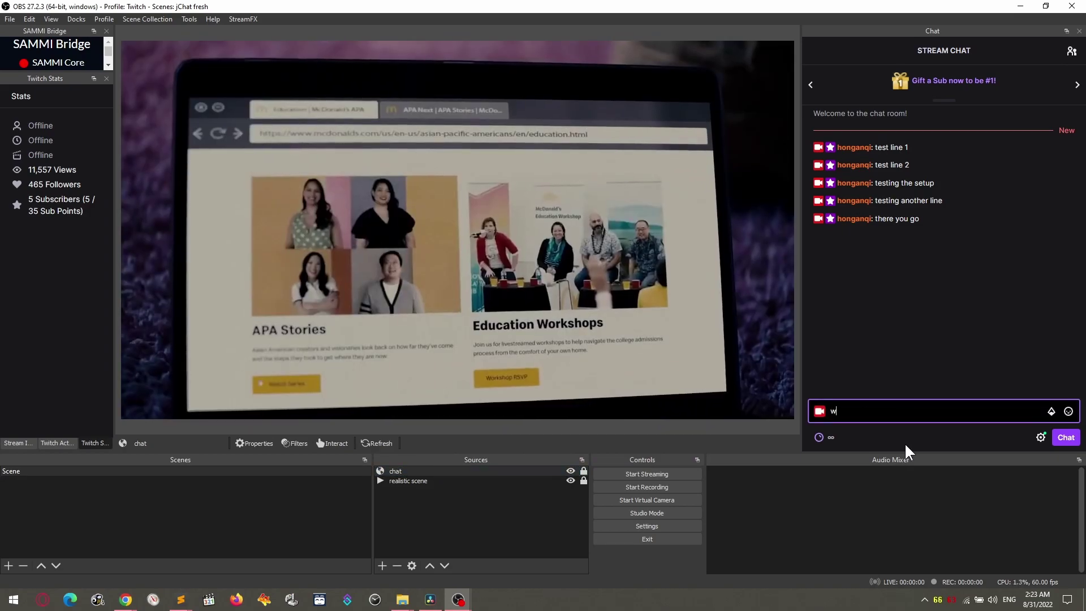
{"action": "type", "text": "hew what a day"}
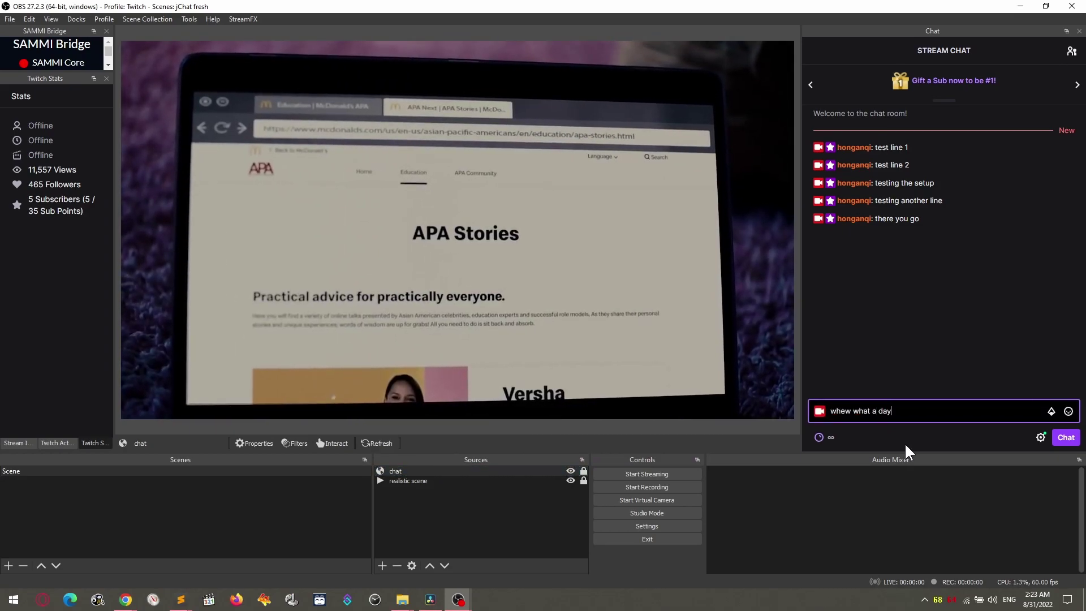
{"action": "type", "text": "!"}
{"action": "key", "text": "Return"}
{"action": "type", "text": "n"}
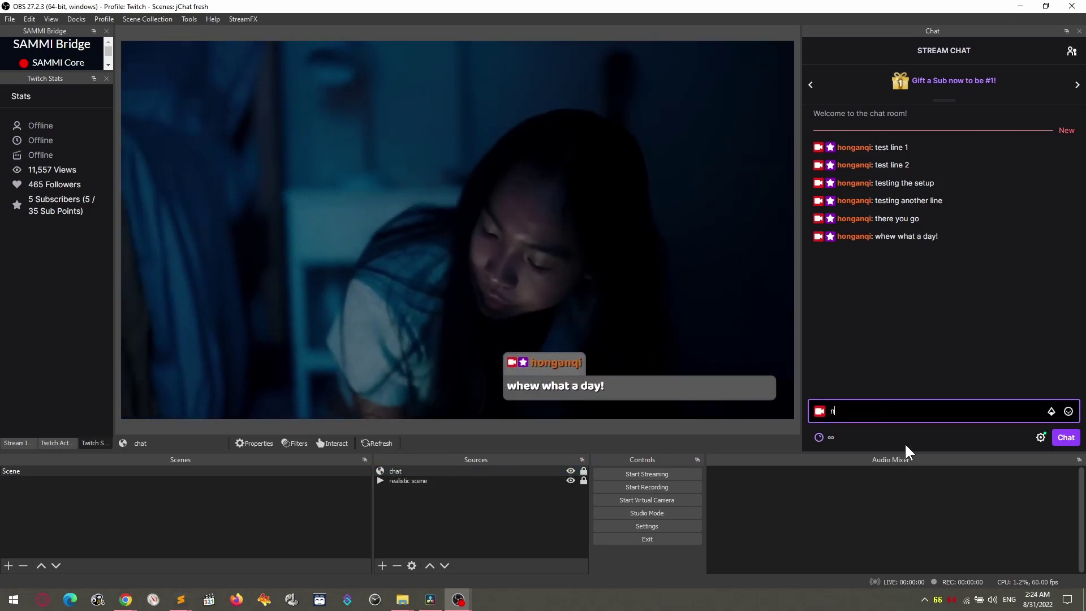
{"action": "type", "text": "ice!"}
{"action": "key", "text": "Return"}
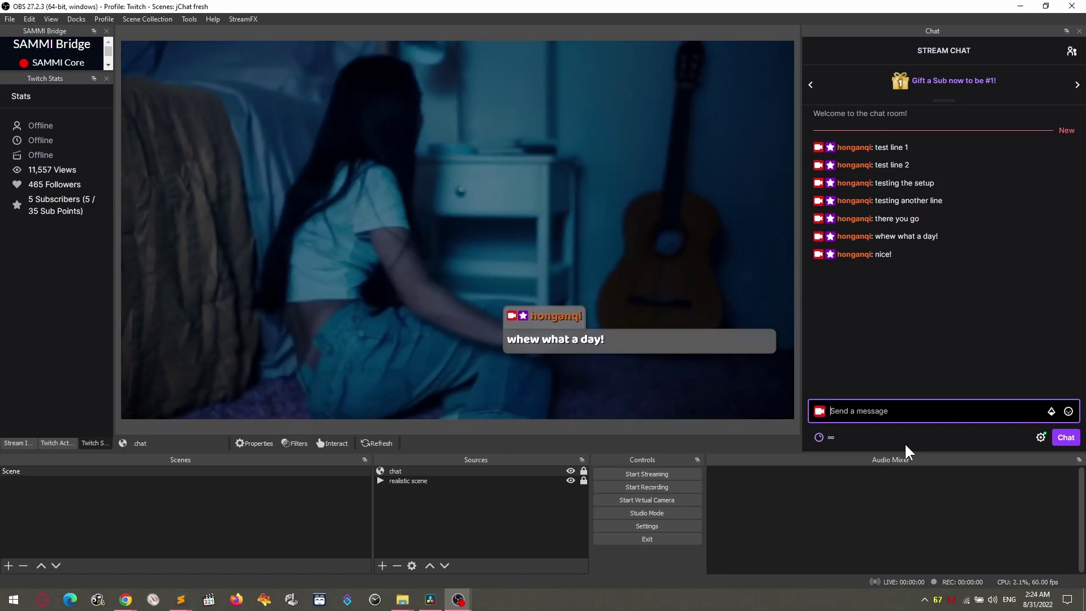
{"action": "type", "text": "Thanks for wat"}
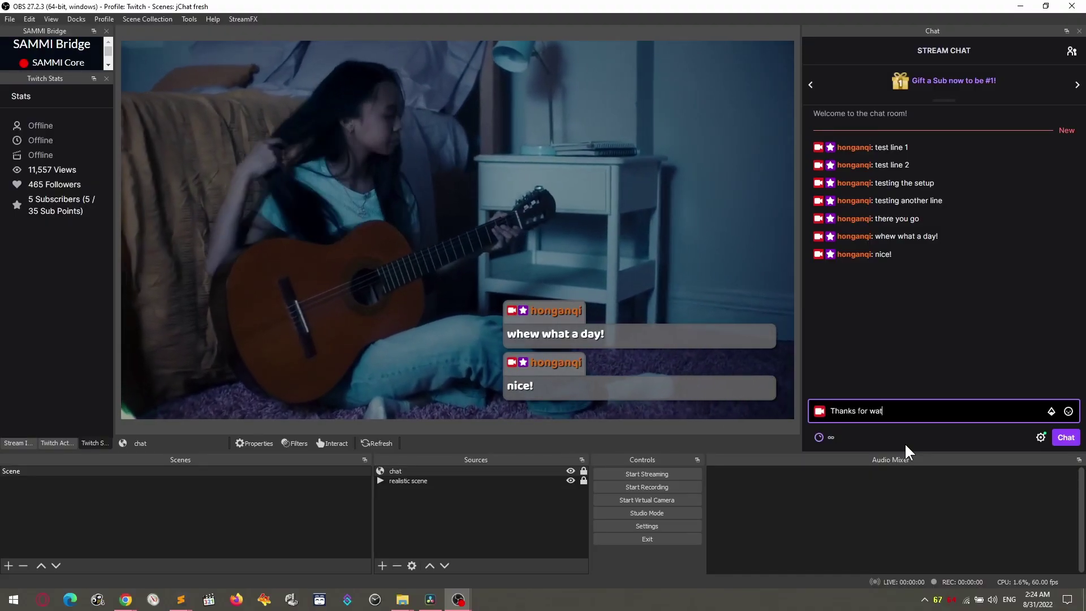
{"action": "type", "text": "ching!"}
{"action": "key", "text": "Return"}
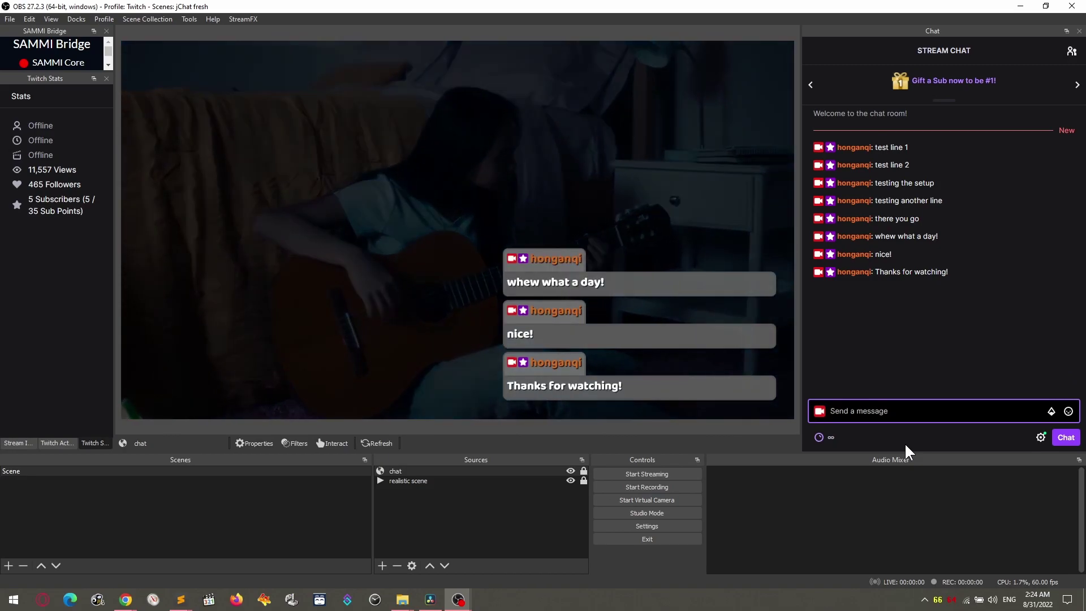